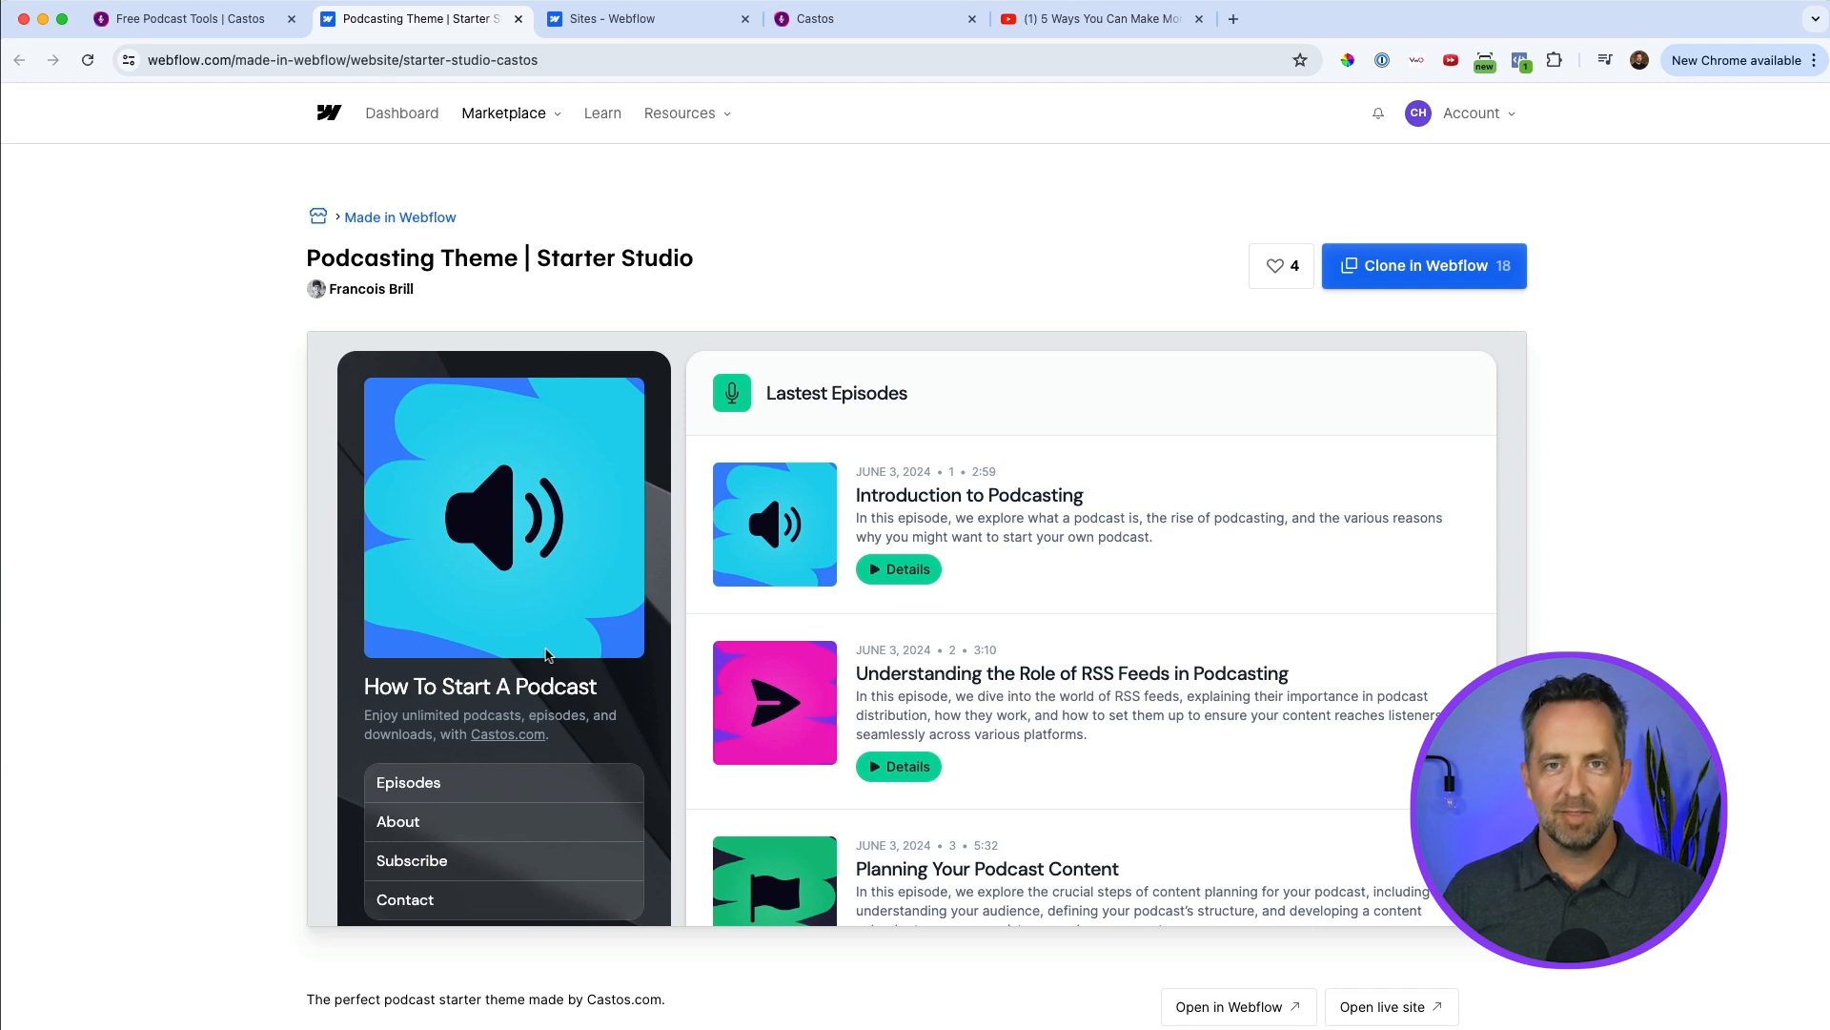
Open the "Understanding the Role of RSS Feeds in Podcasting" episode in the theme preview and examine its audio player, video and show notes.
{"action": "scroll", "coordinate": [545, 655], "scroll_direction": "down", "scroll_amount": 2}
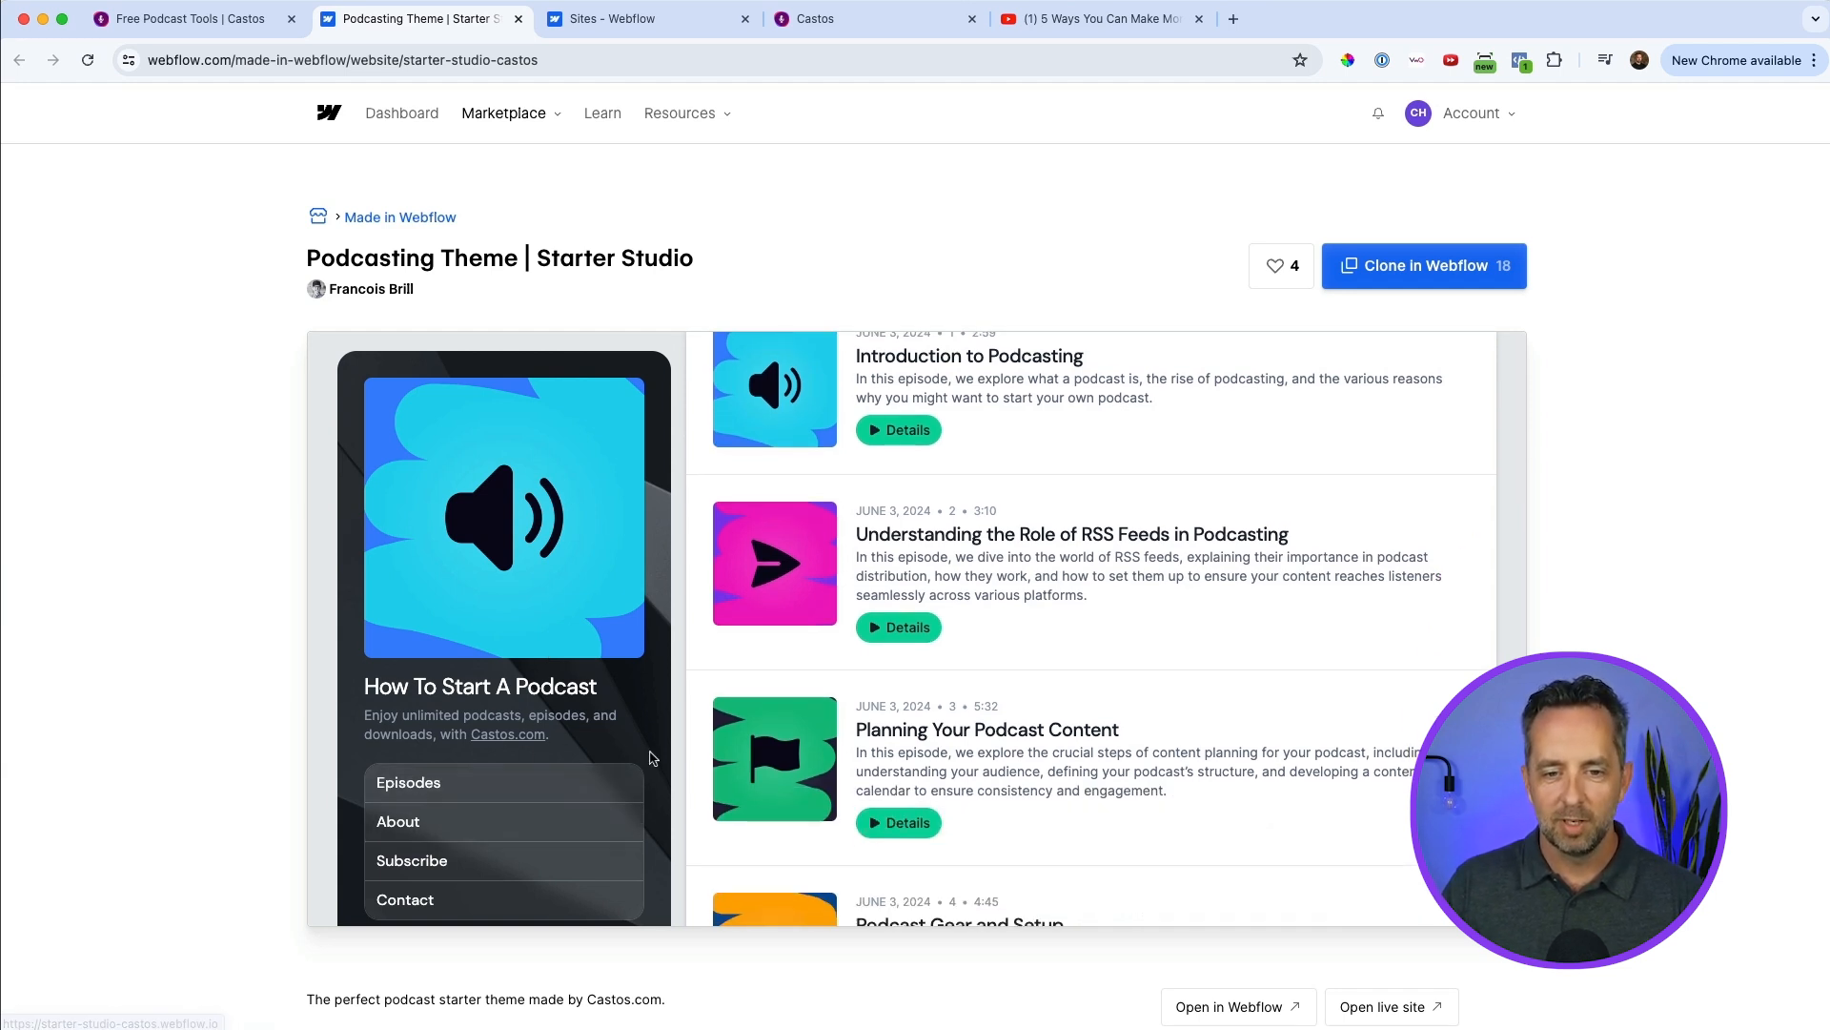
{"action": "scroll", "coordinate": [1068, 448], "scroll_direction": "up", "scroll_amount": 1}
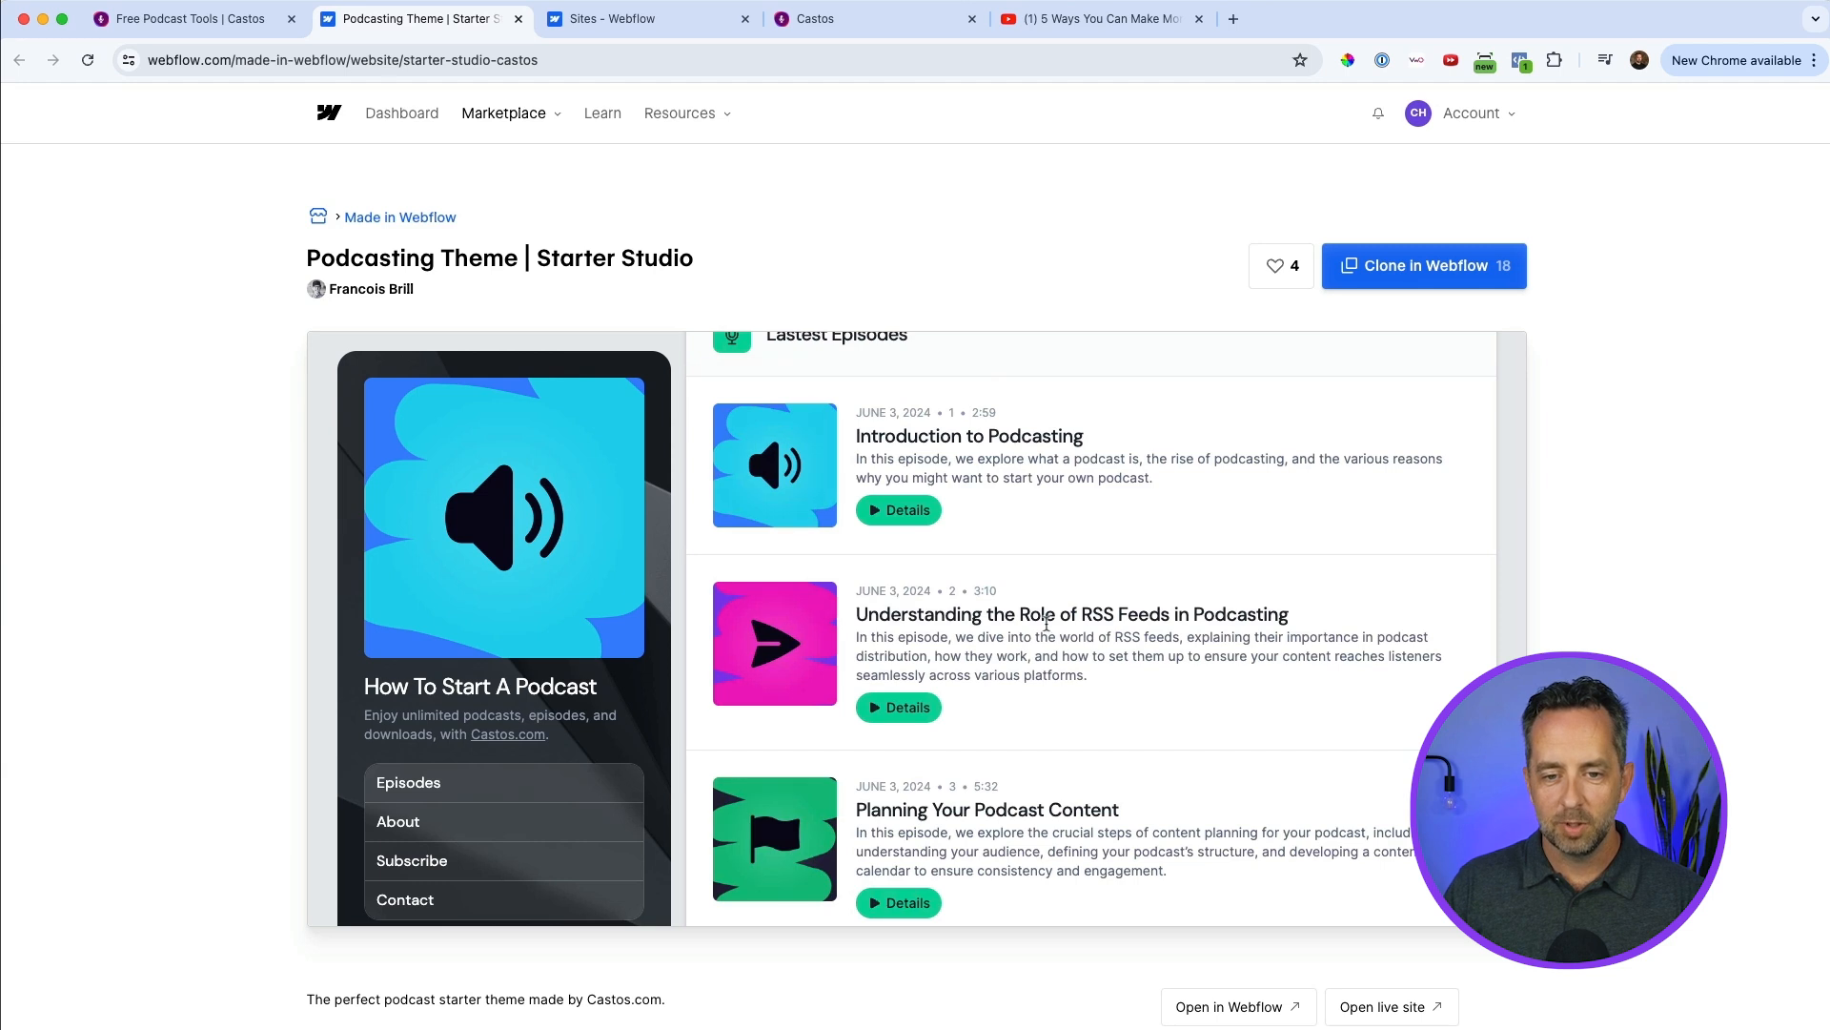
{"action": "left_click", "coordinate": [899, 708]}
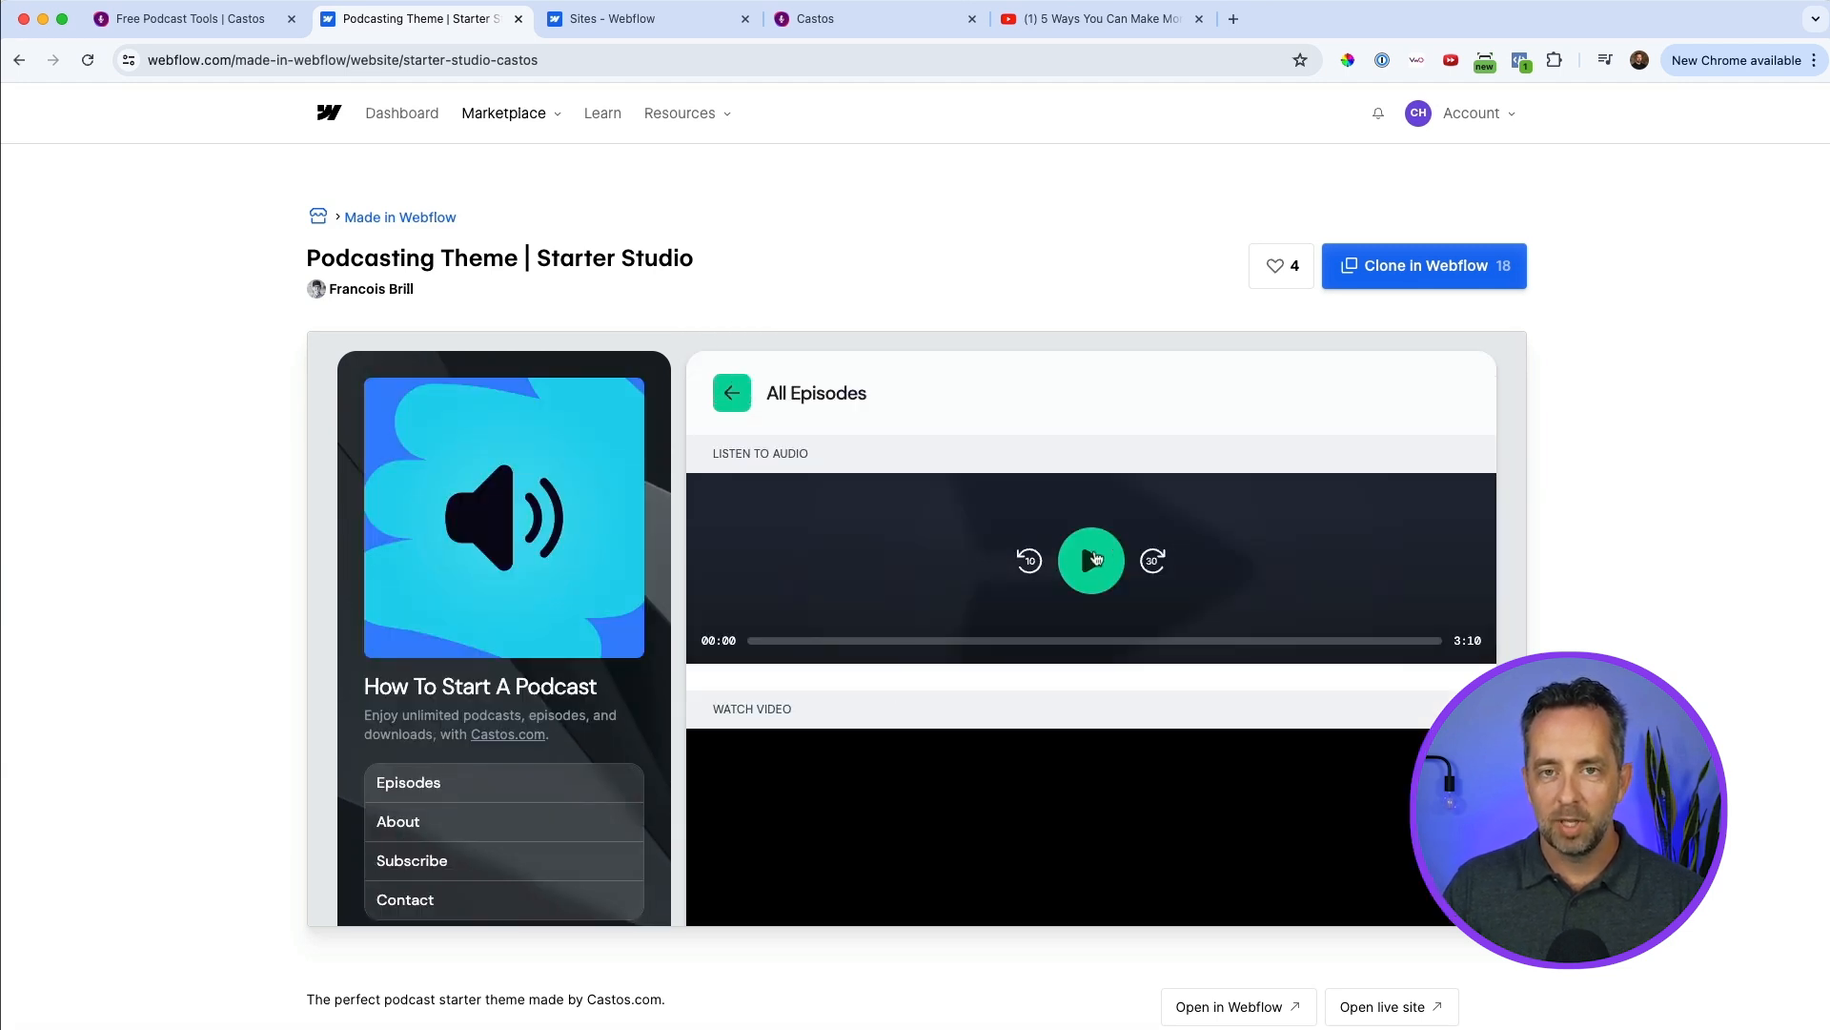
{"action": "scroll", "coordinate": [1088, 553], "scroll_direction": "down", "scroll_amount": 5}
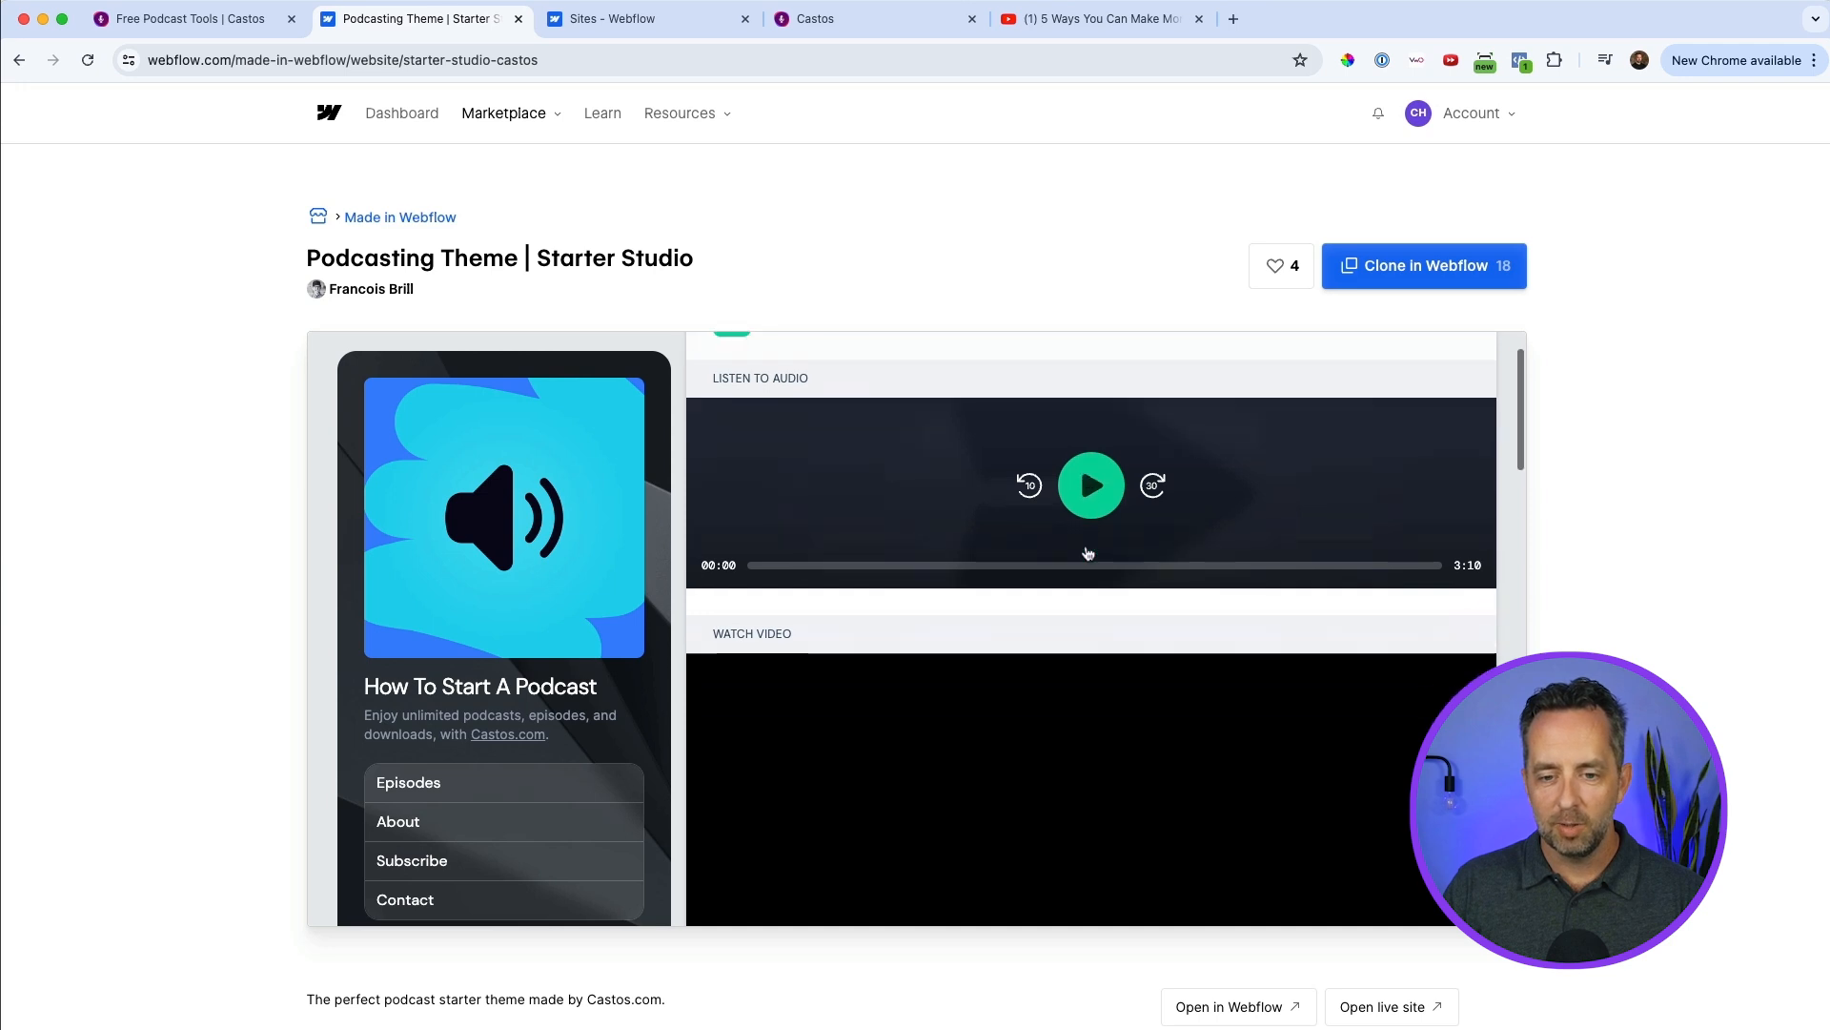
{"action": "scroll", "coordinate": [996, 727], "scroll_direction": "down", "scroll_amount": 2}
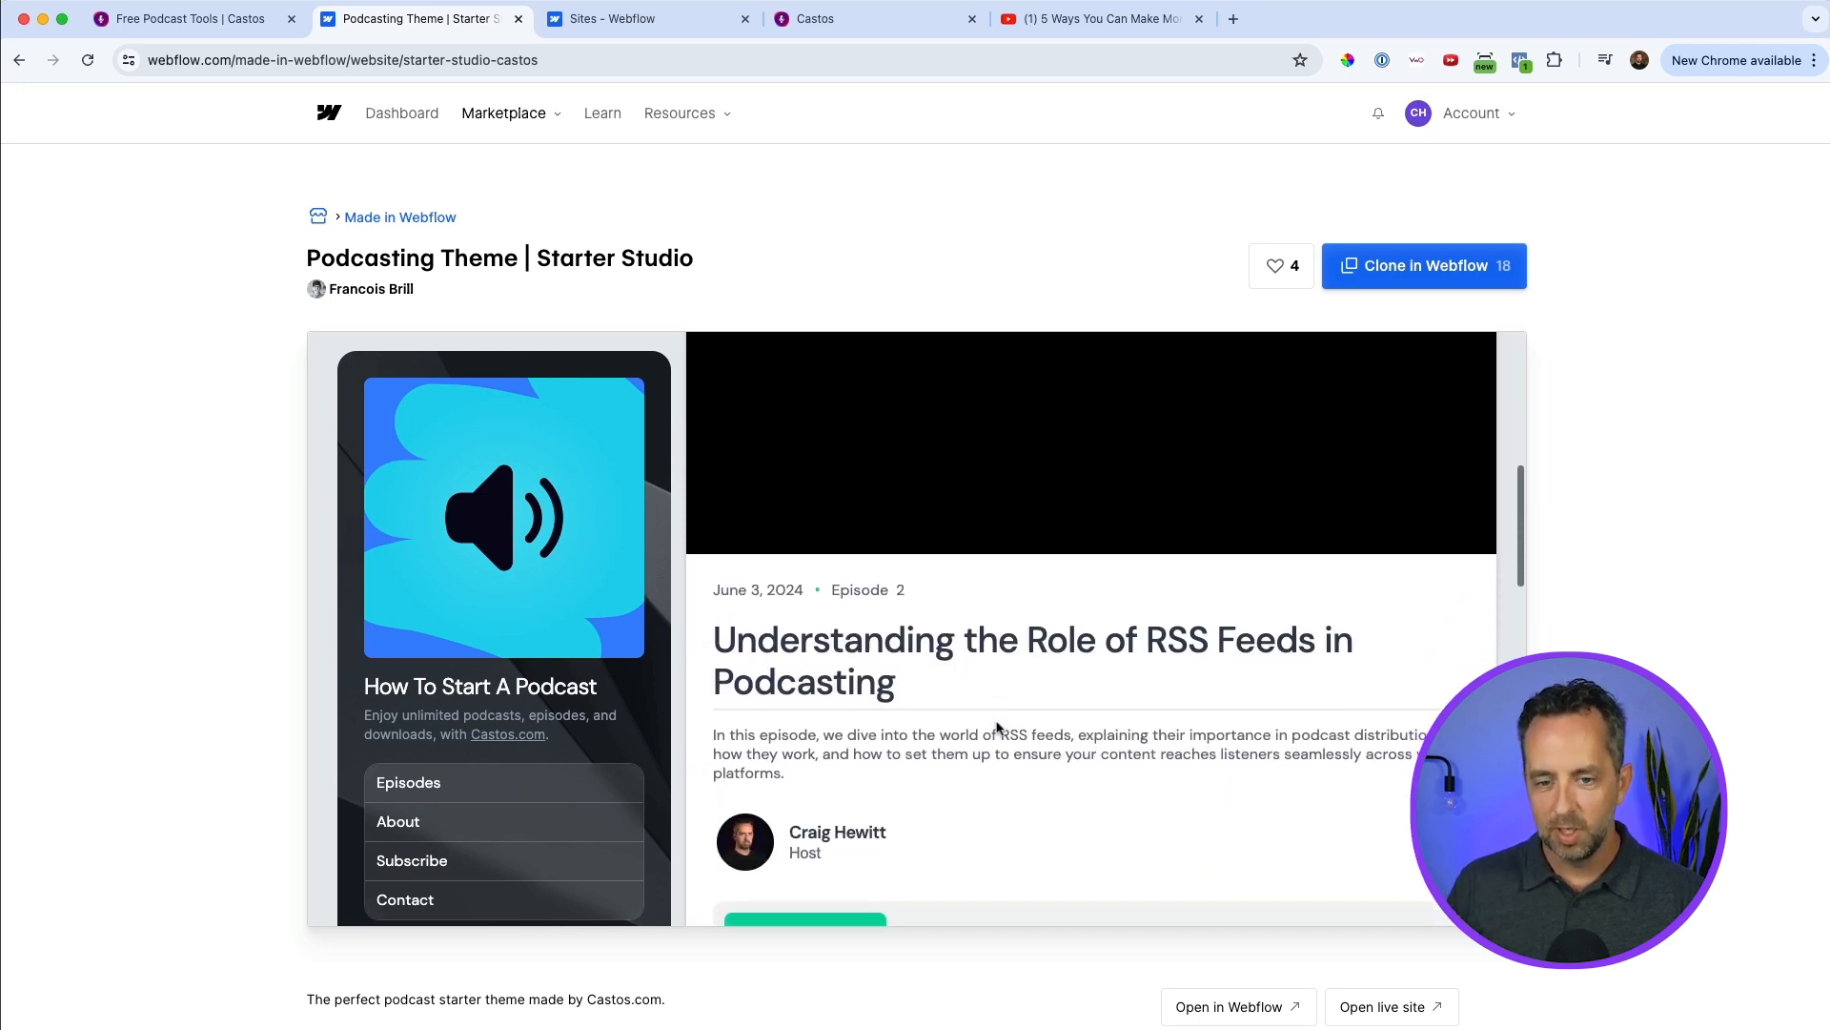
{"action": "scroll", "coordinate": [996, 727], "scroll_direction": "down", "scroll_amount": 2}
{"action": "scroll", "coordinate": [996, 728], "scroll_direction": "down", "scroll_amount": 2}
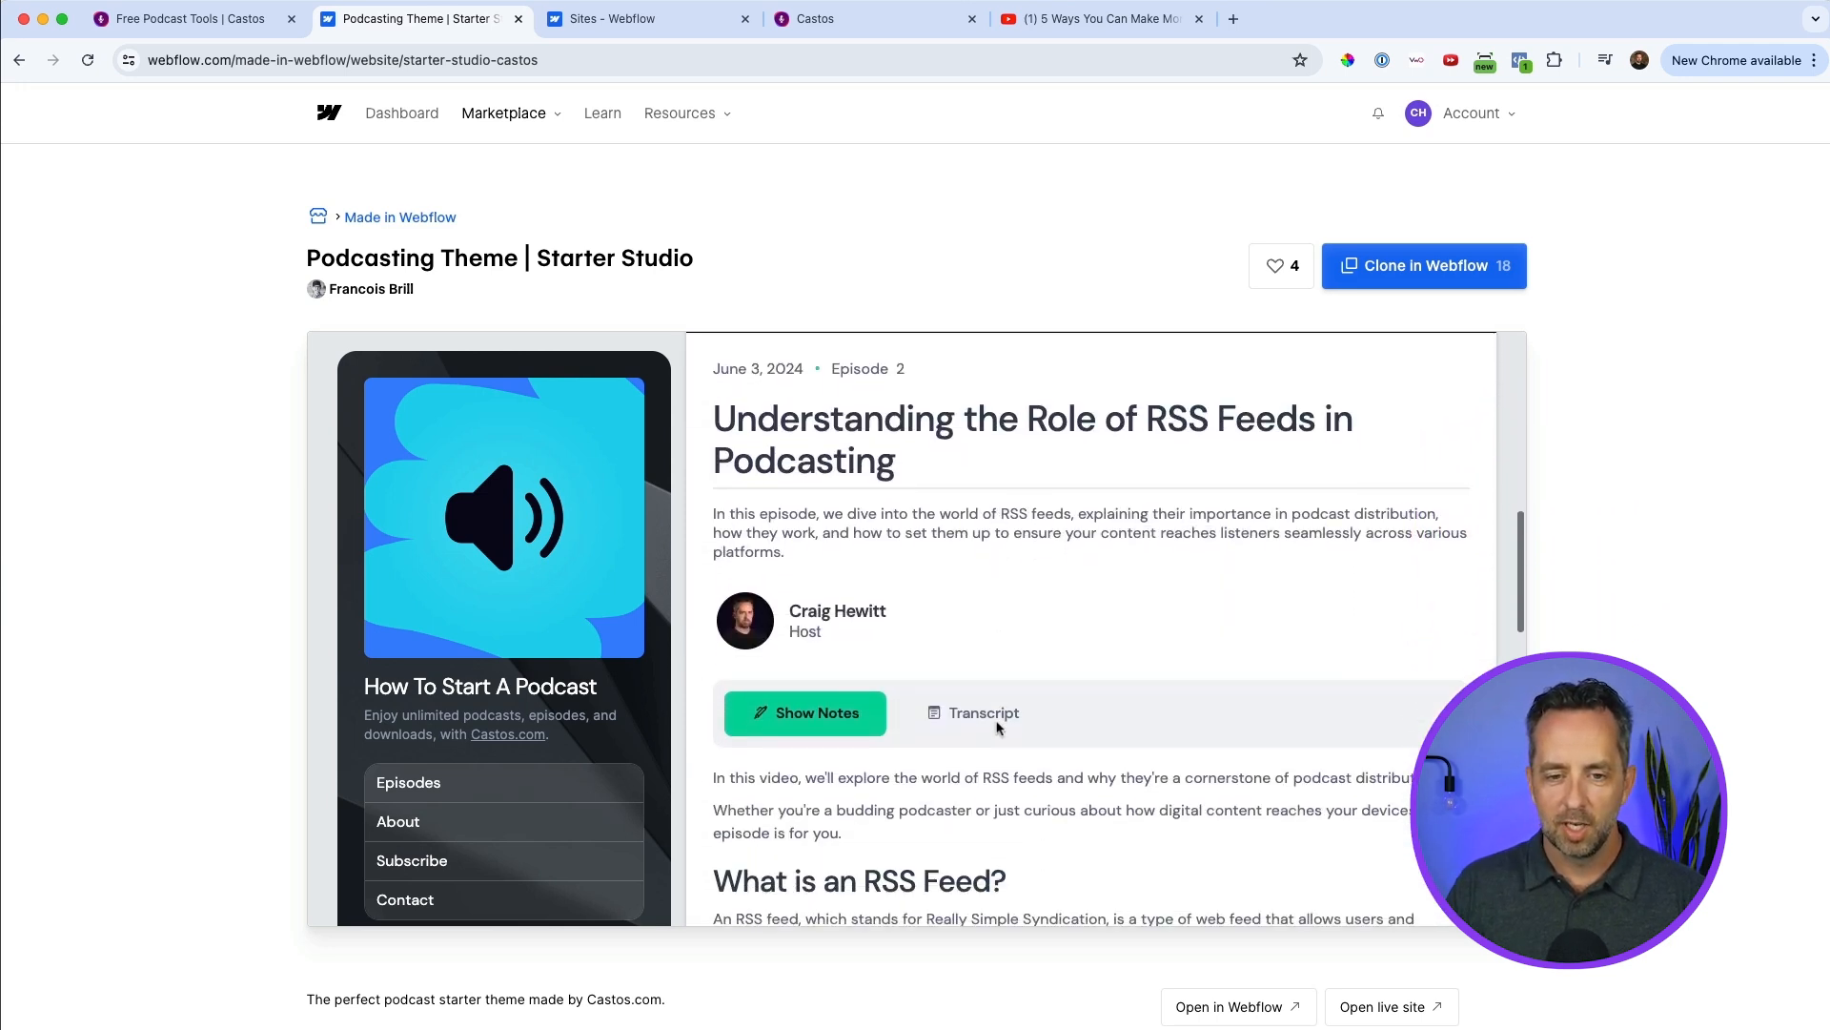
{"action": "scroll", "coordinate": [1042, 520], "scroll_direction": "down", "scroll_amount": 1}
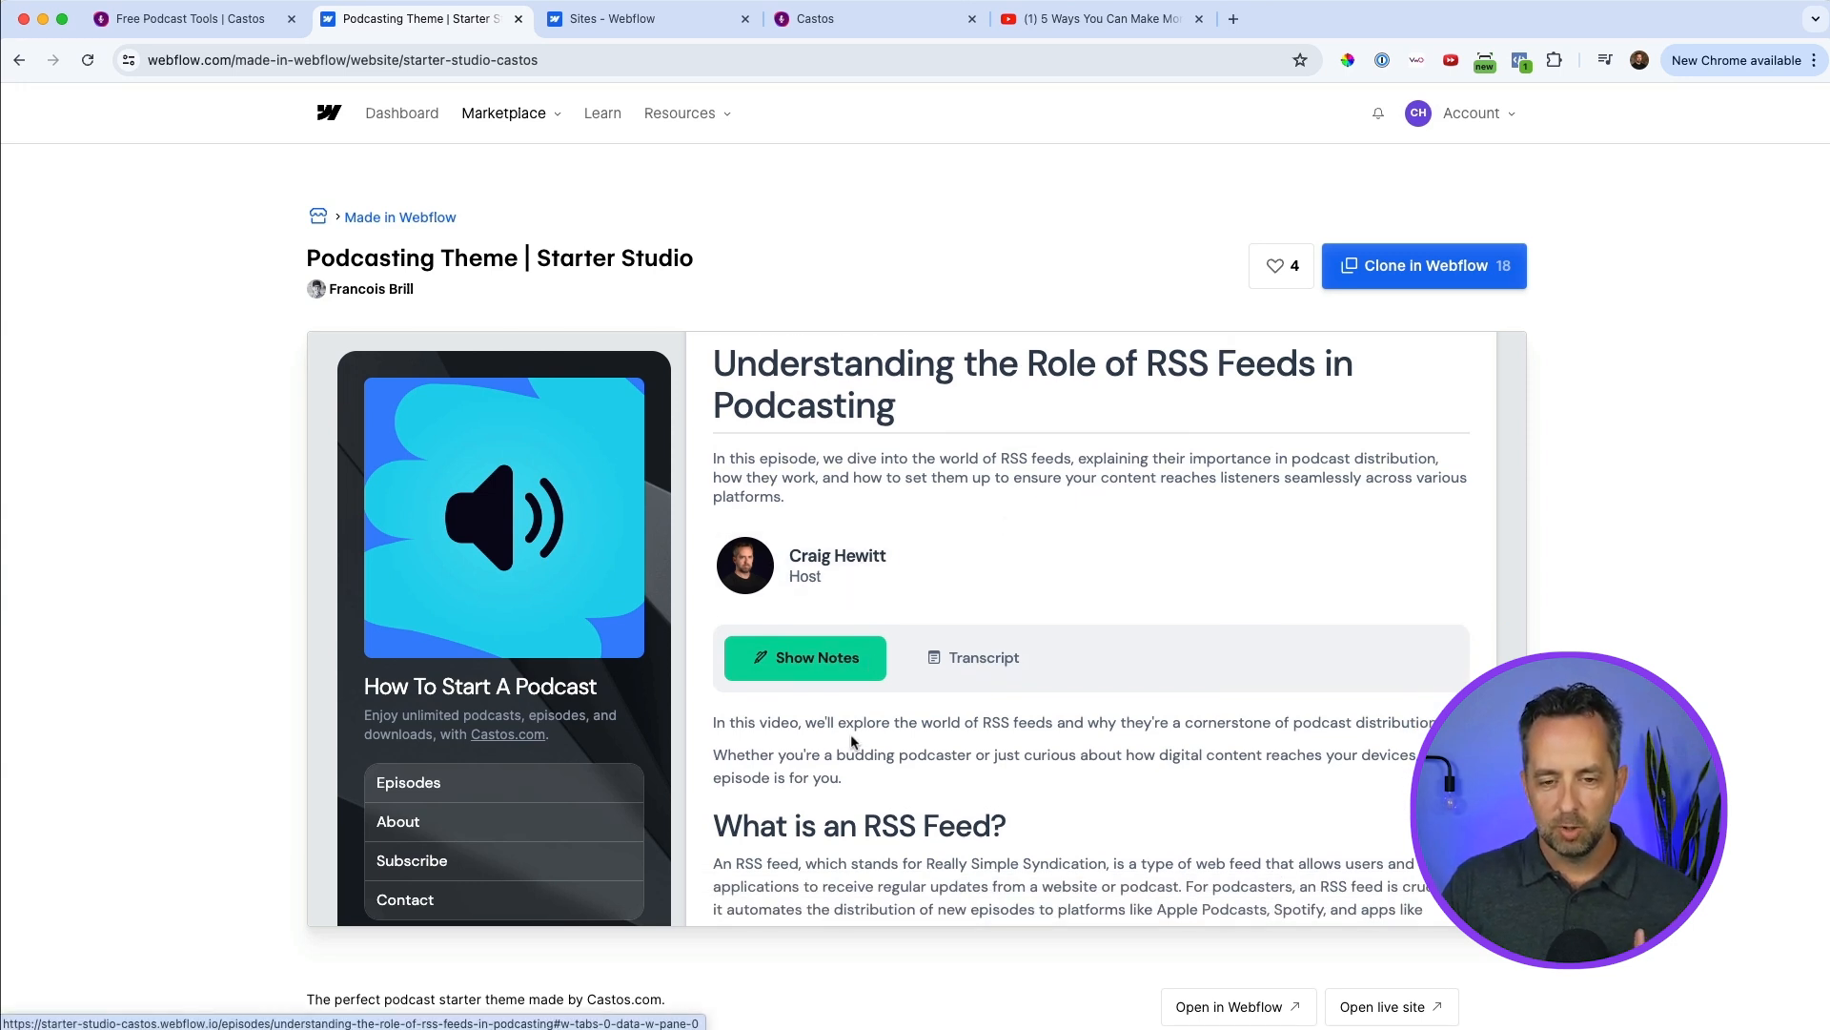
{"action": "scroll", "coordinate": [843, 725], "scroll_direction": "down", "scroll_amount": 1}
{"action": "scroll", "coordinate": [842, 725], "scroll_direction": "down", "scroll_amount": 1}
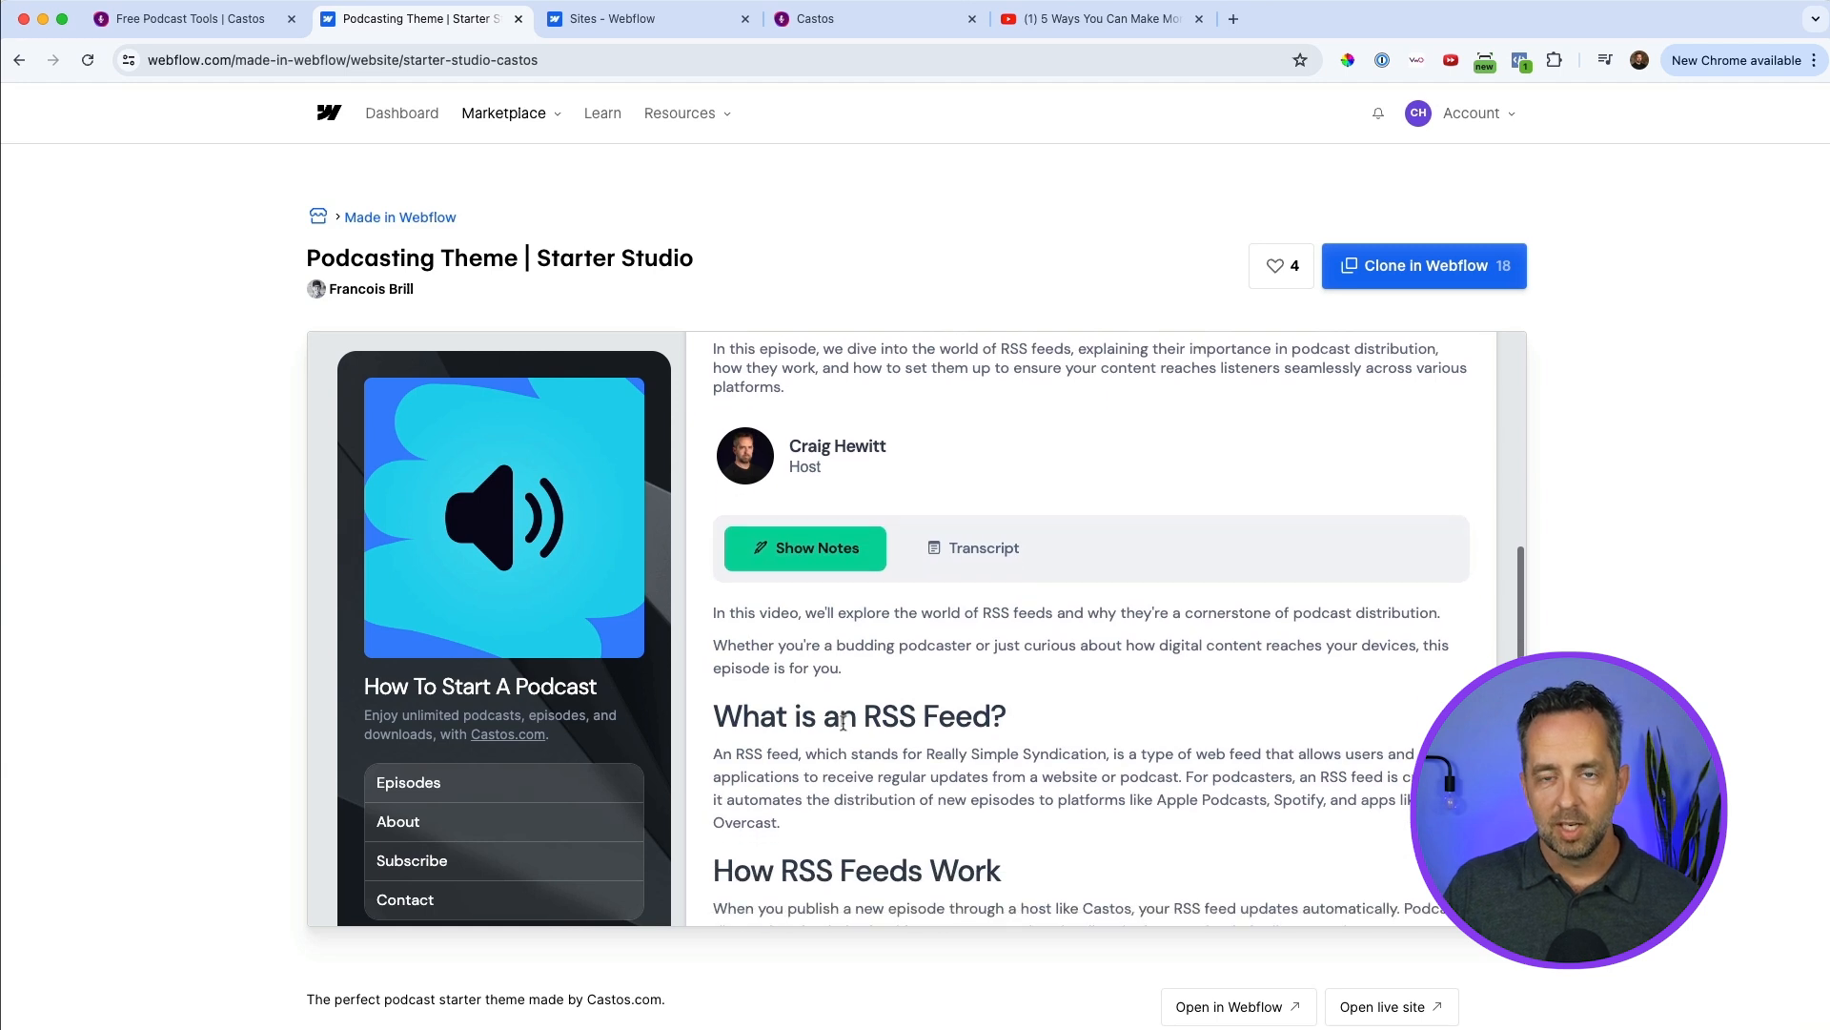
Show the episode's transcript instead of its show notes and look through it to the end.
{"action": "left_click", "coordinate": [991, 549]}
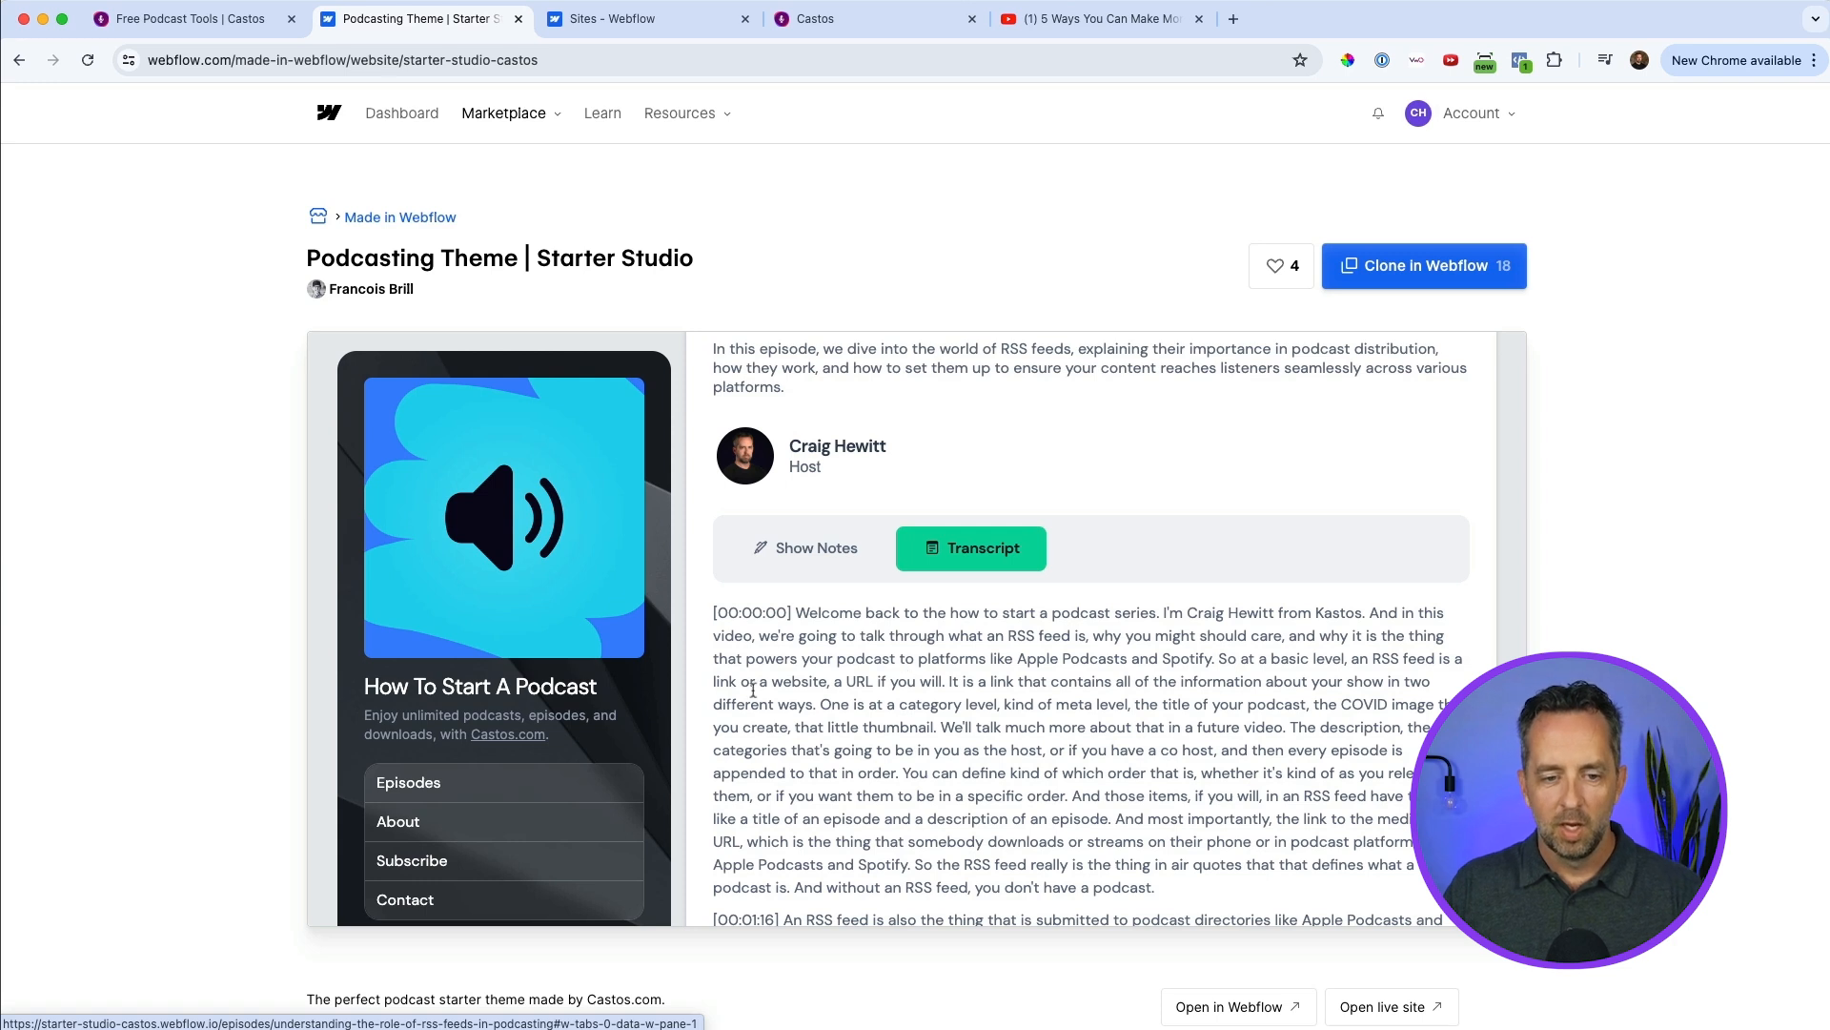
{"action": "scroll", "coordinate": [715, 694], "scroll_direction": "down", "scroll_amount": 5}
{"action": "scroll", "coordinate": [558, 713], "scroll_direction": "down", "scroll_amount": 5}
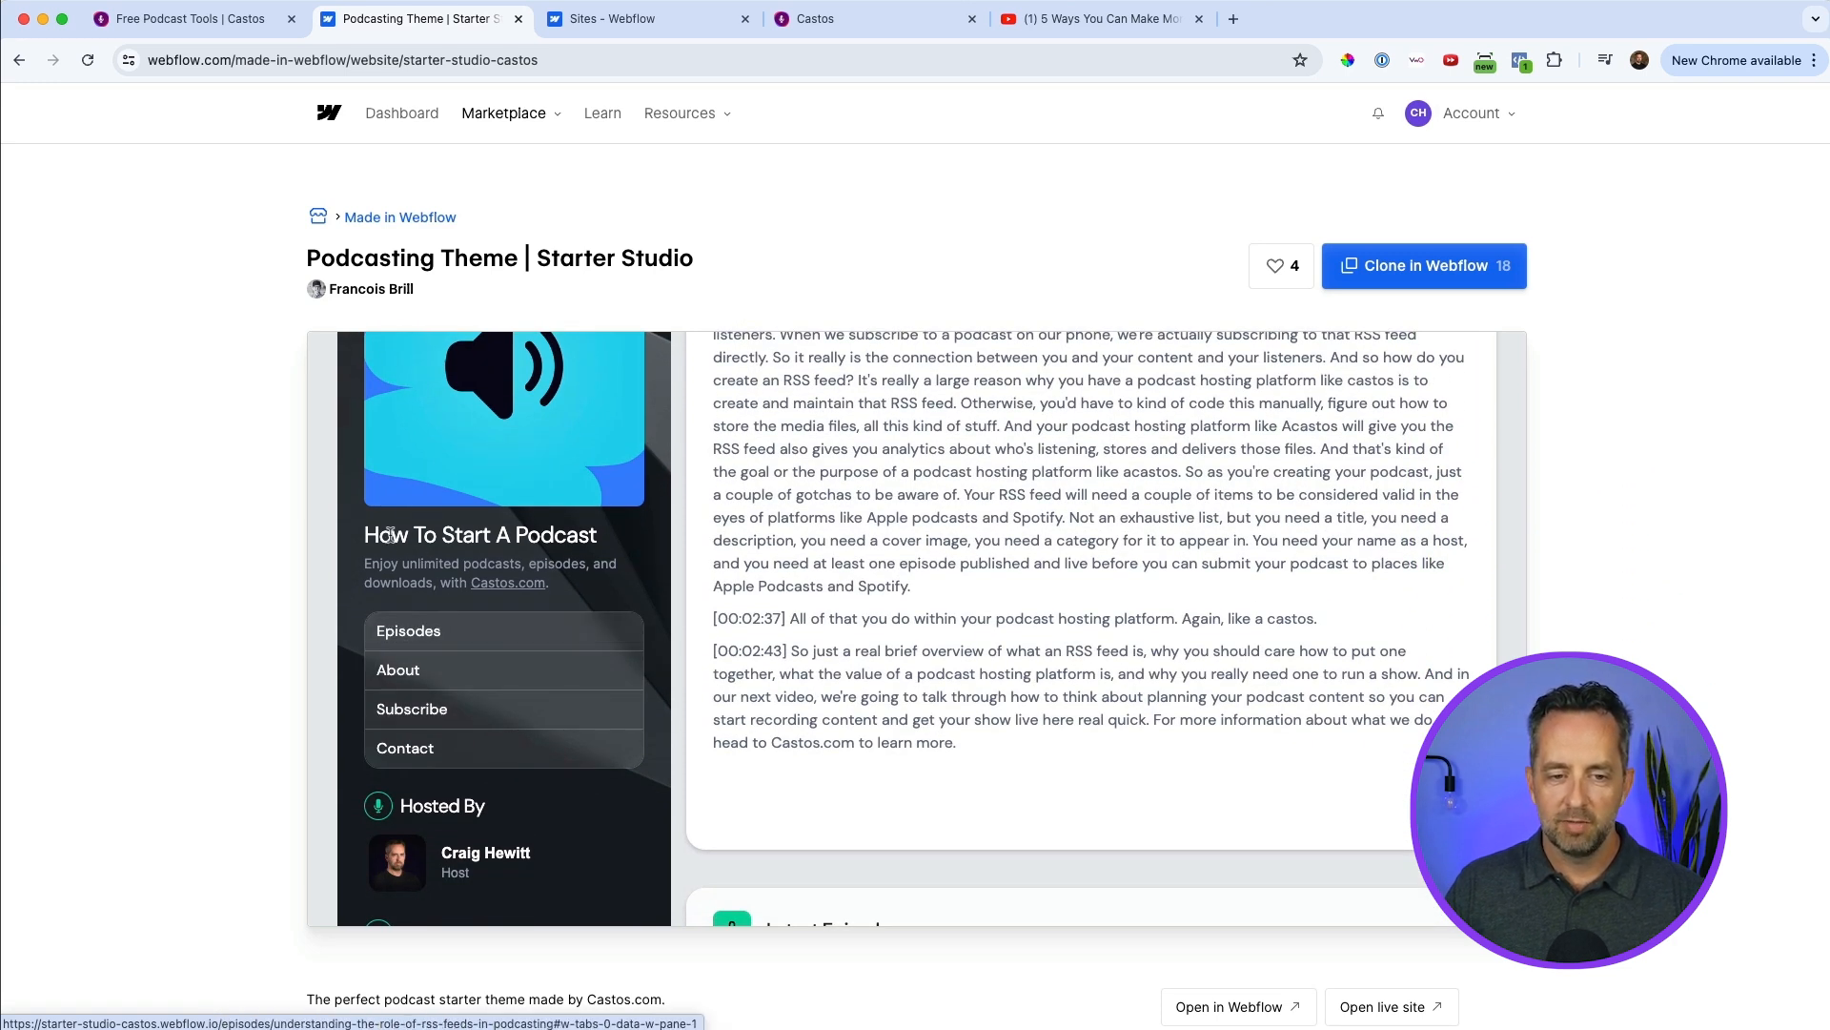
Look through the previewed theme's About, Subscribe and Contact pages, including the host and distribution links in its sidebar.
{"action": "left_click", "coordinate": [421, 671]}
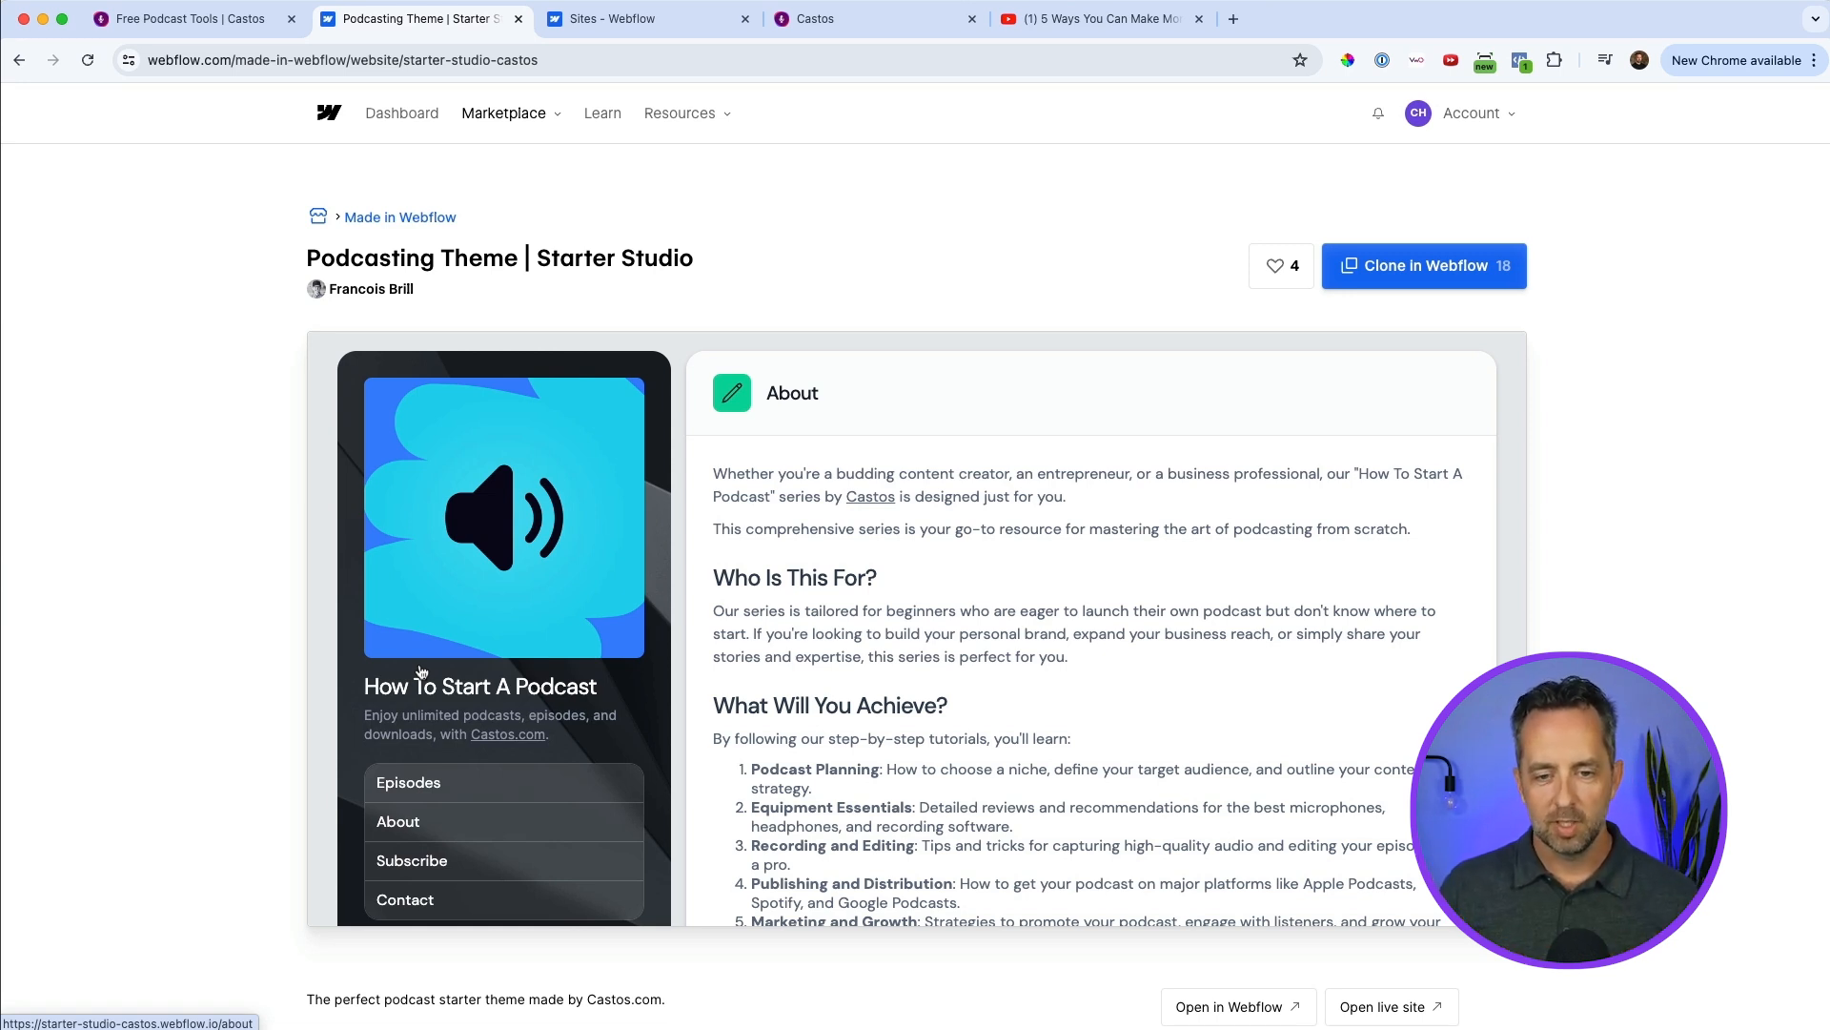
{"action": "left_click", "coordinate": [543, 853]}
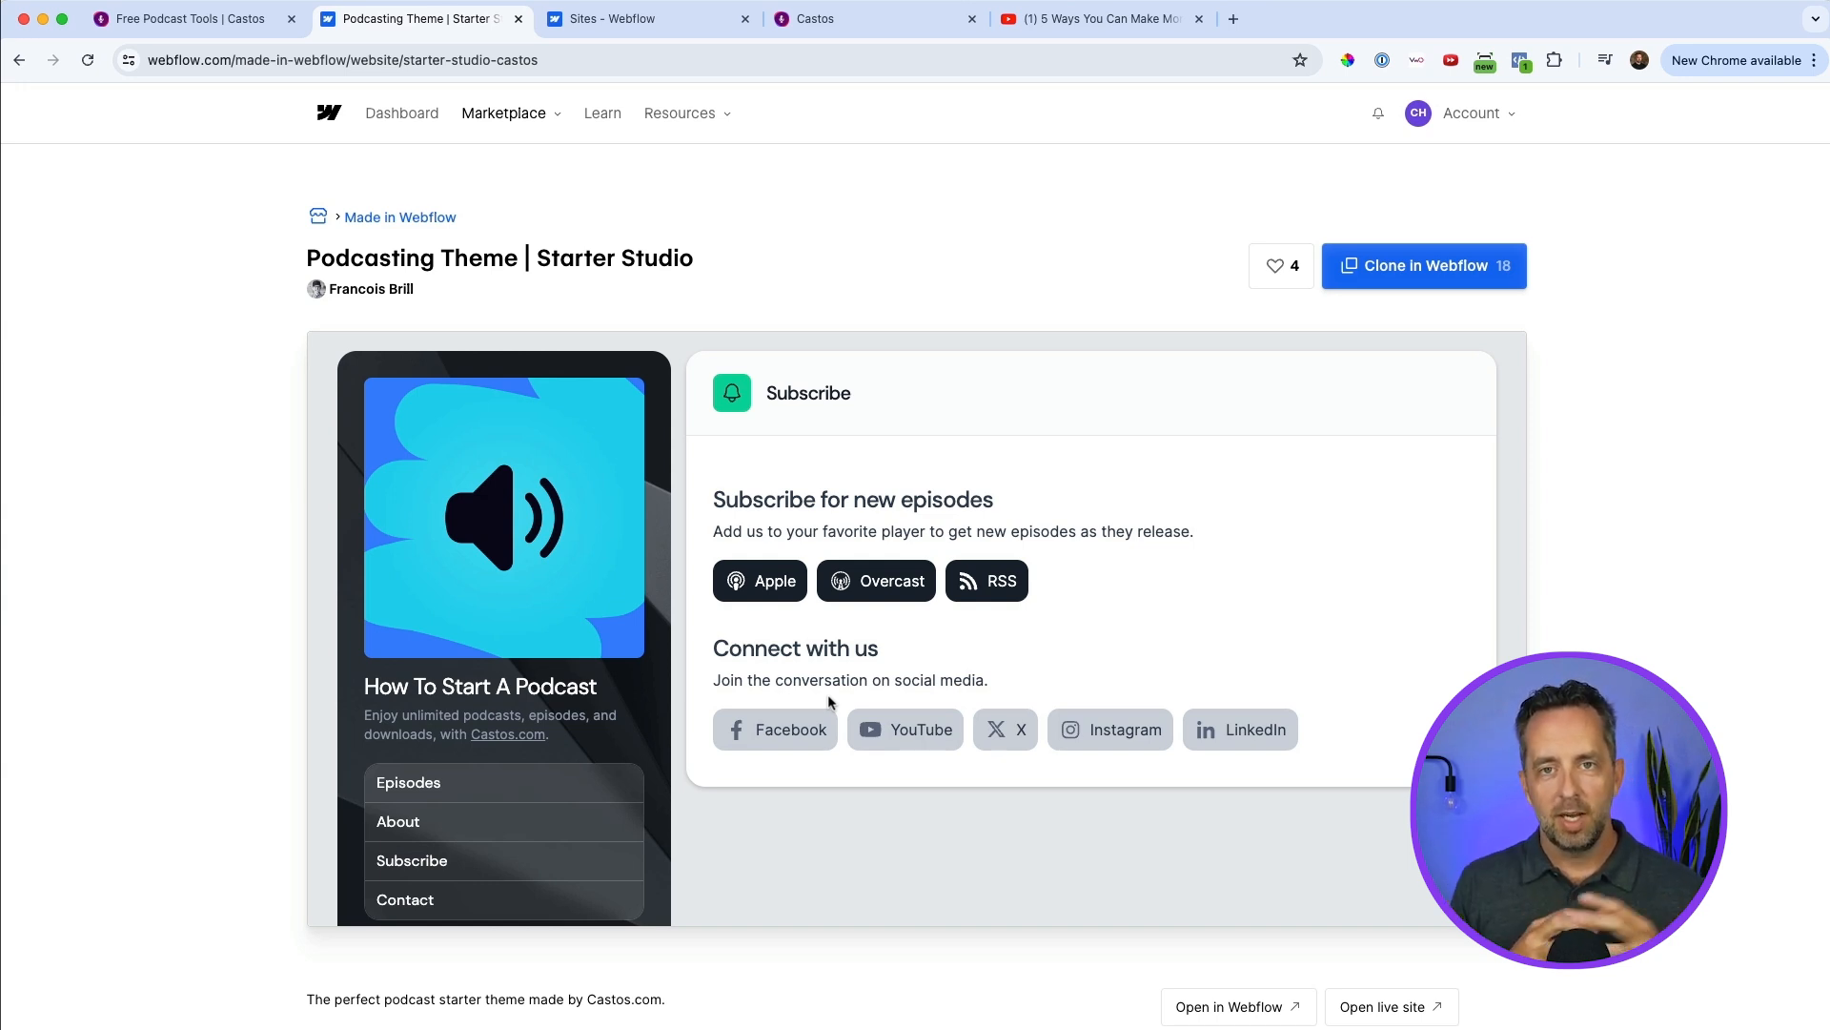
{"action": "left_click", "coordinate": [508, 901]}
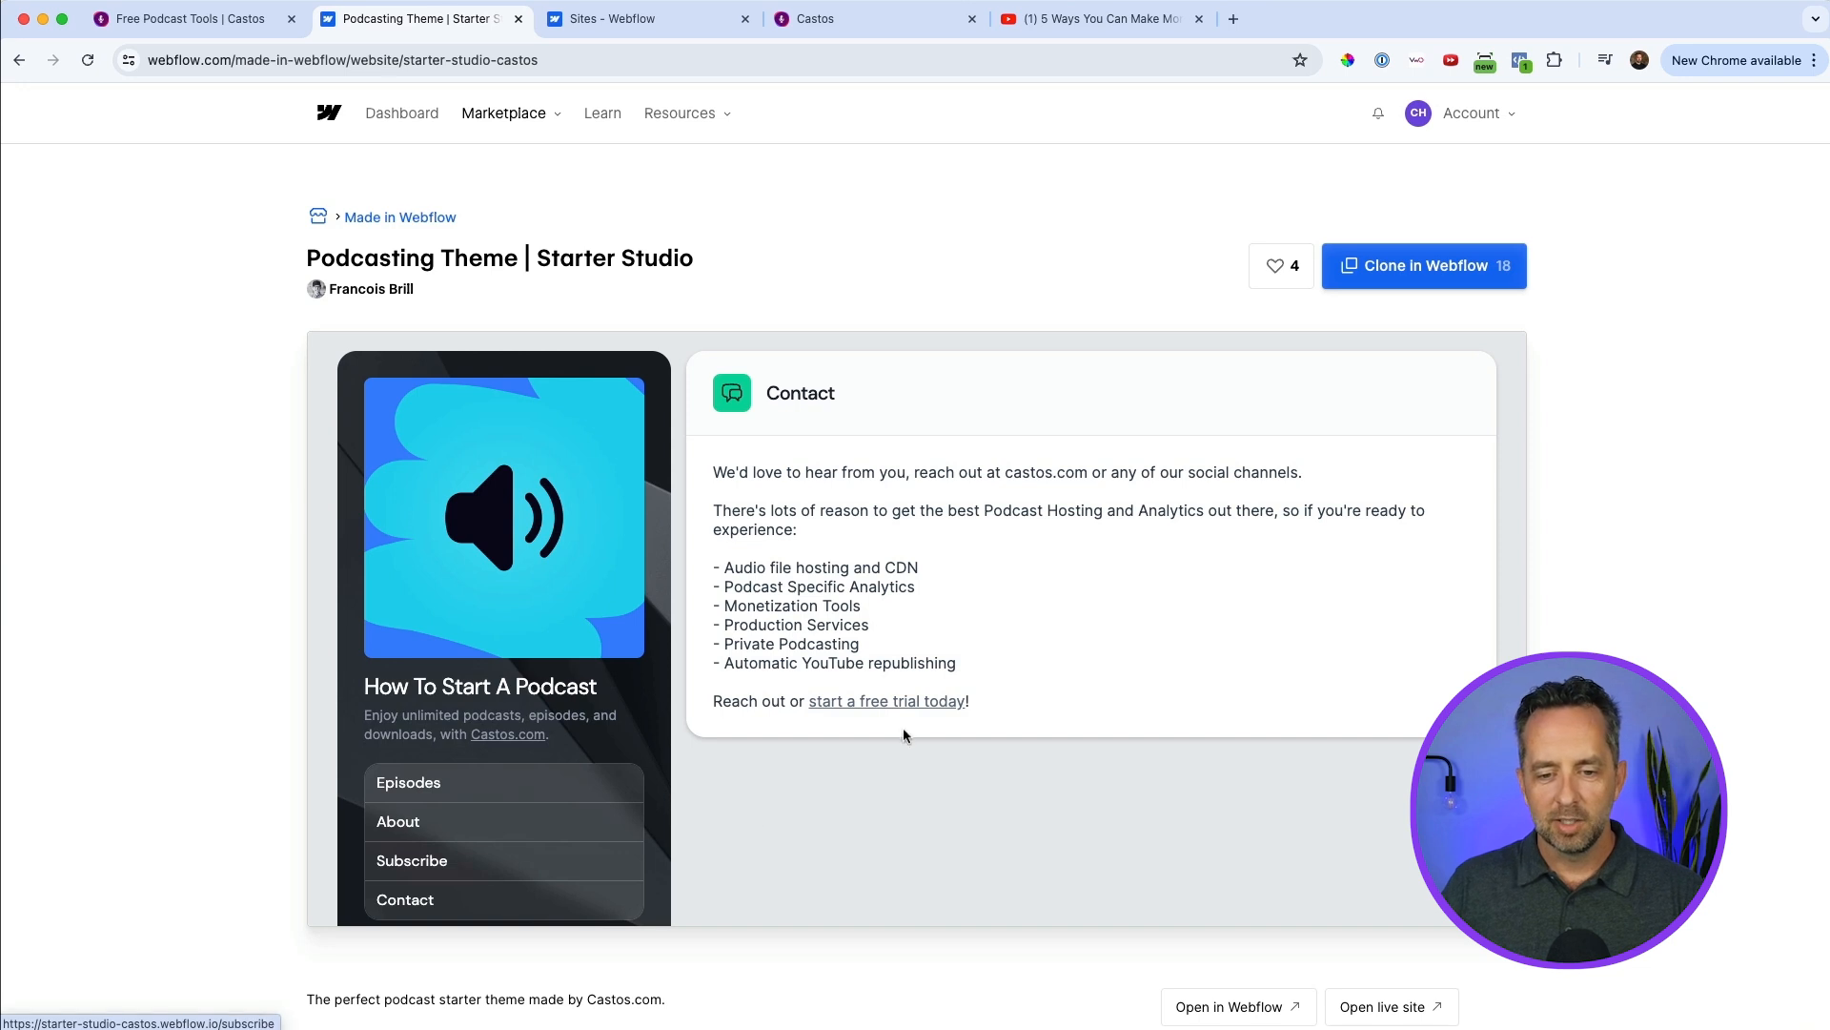
{"action": "scroll", "coordinate": [946, 571], "scroll_direction": "down", "scroll_amount": 1}
{"action": "scroll", "coordinate": [683, 654], "scroll_direction": "down", "scroll_amount": 5}
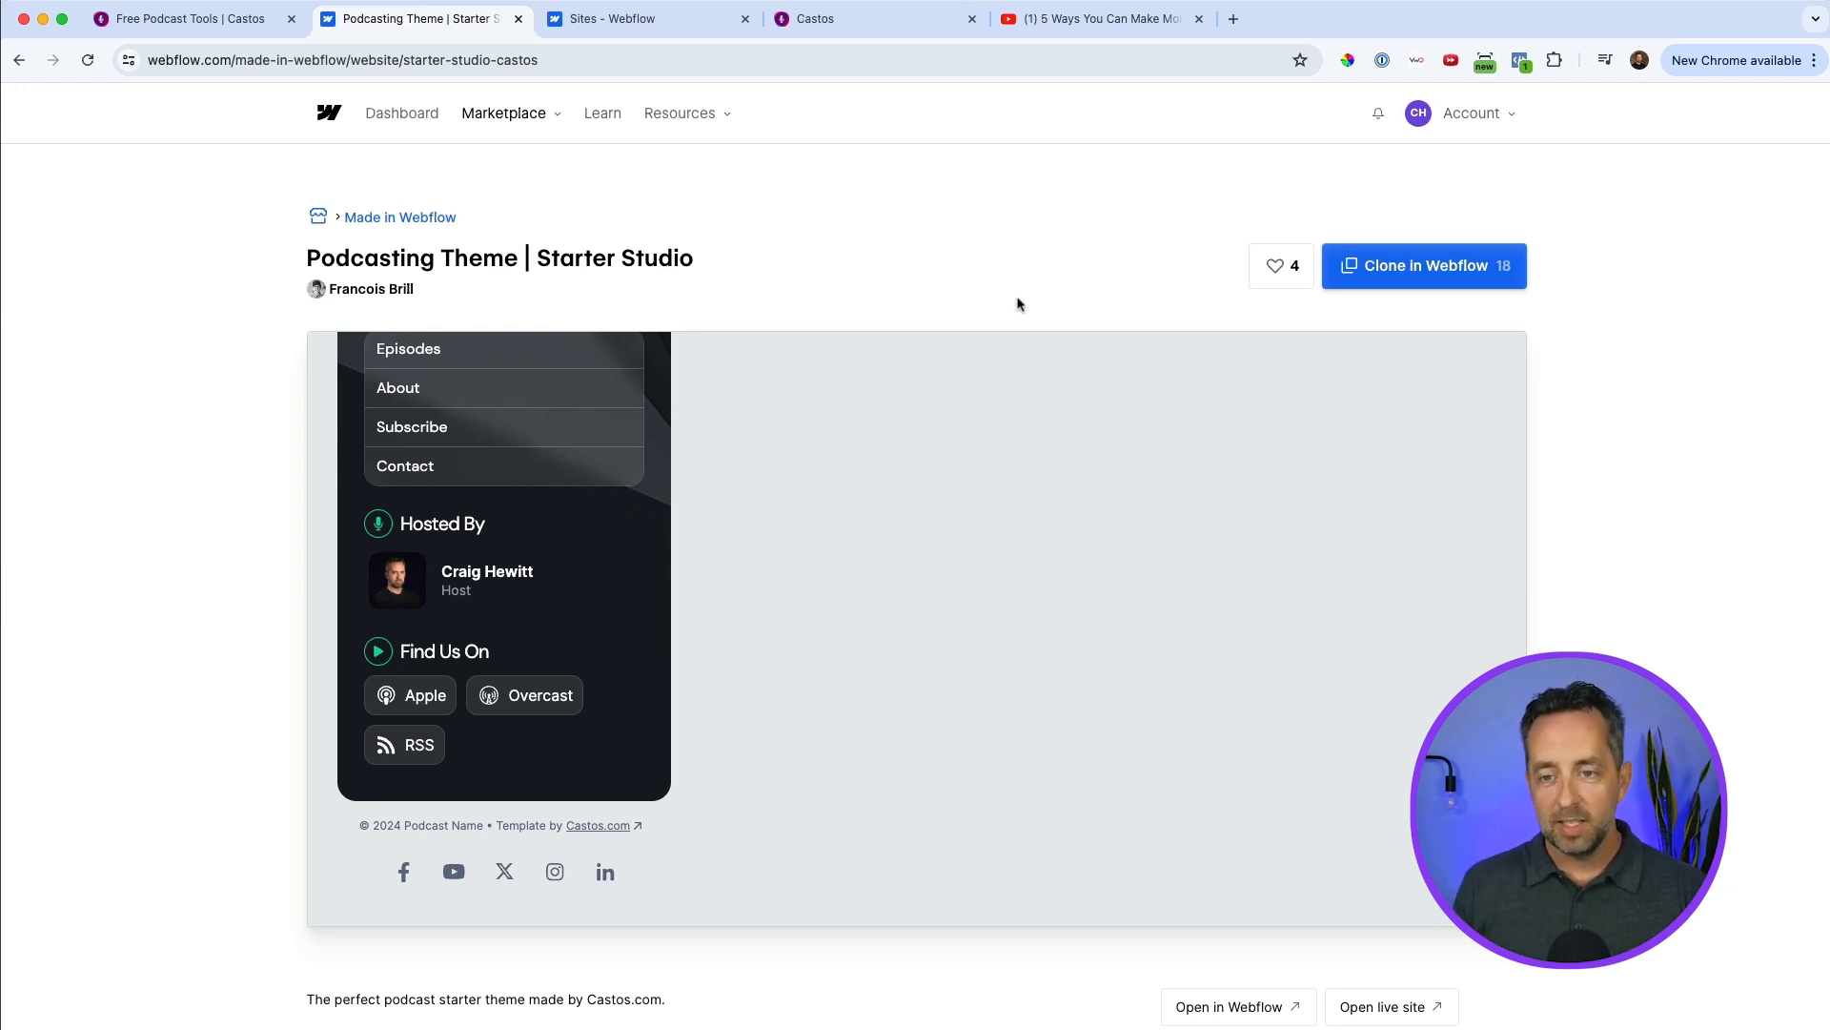
Clone the Podcasting Theme | Starter Studio template into the workspace as a new site, keeping the suggested site name.
{"action": "left_click", "coordinate": [1439, 268]}
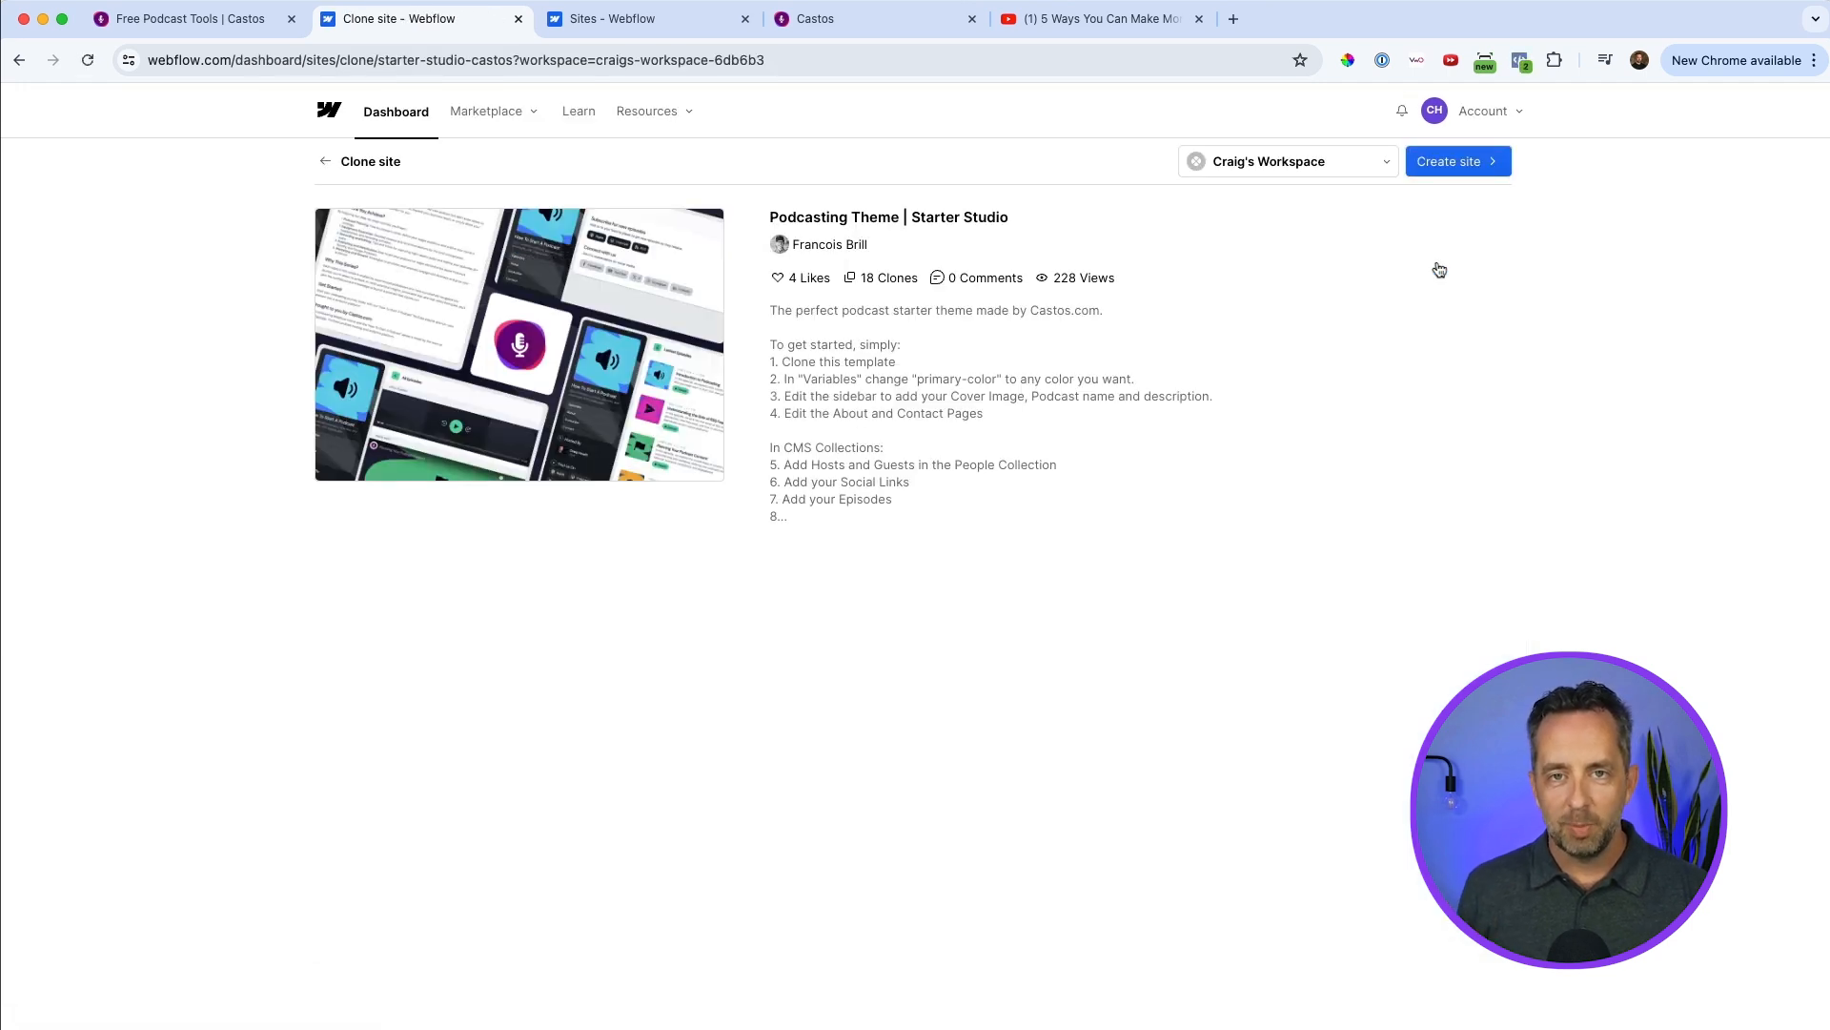
{"action": "left_click", "coordinate": [1465, 166]}
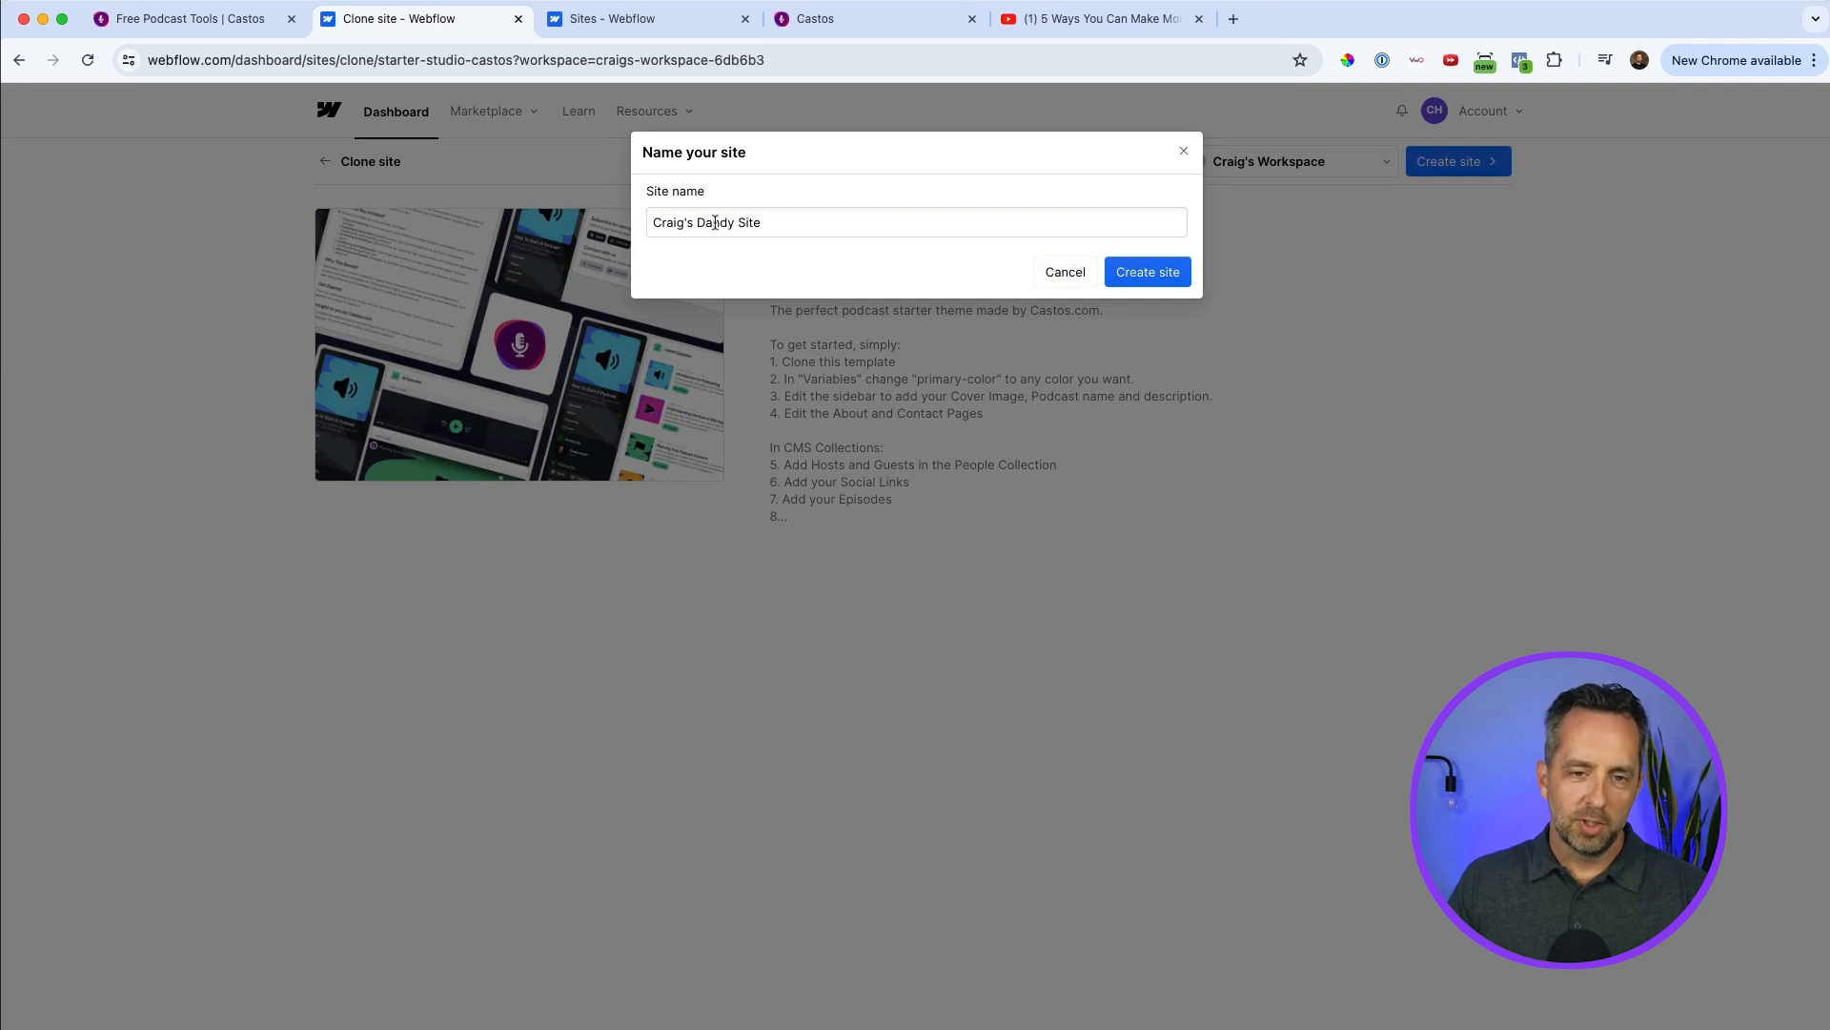
{"action": "left_click", "coordinate": [1150, 275]}
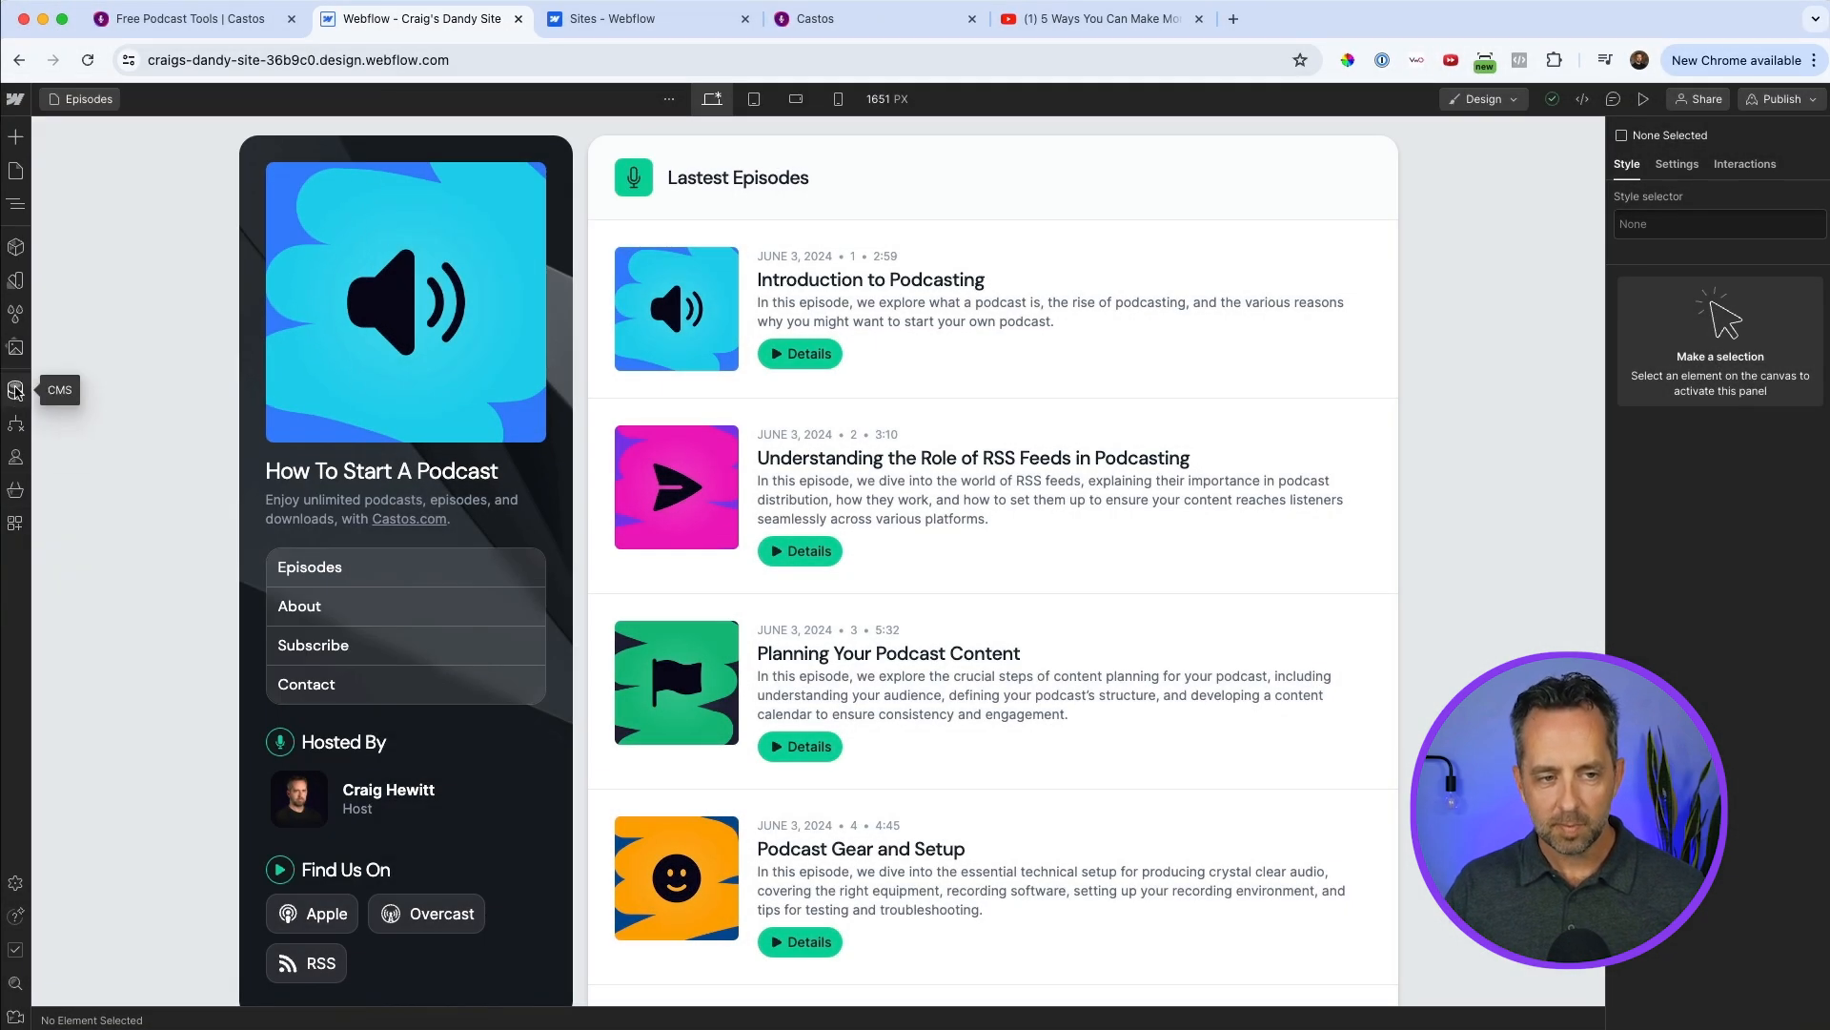
Open the podcast host's entry in the site's People CMS collection.
{"action": "left_click", "coordinate": [16, 391]}
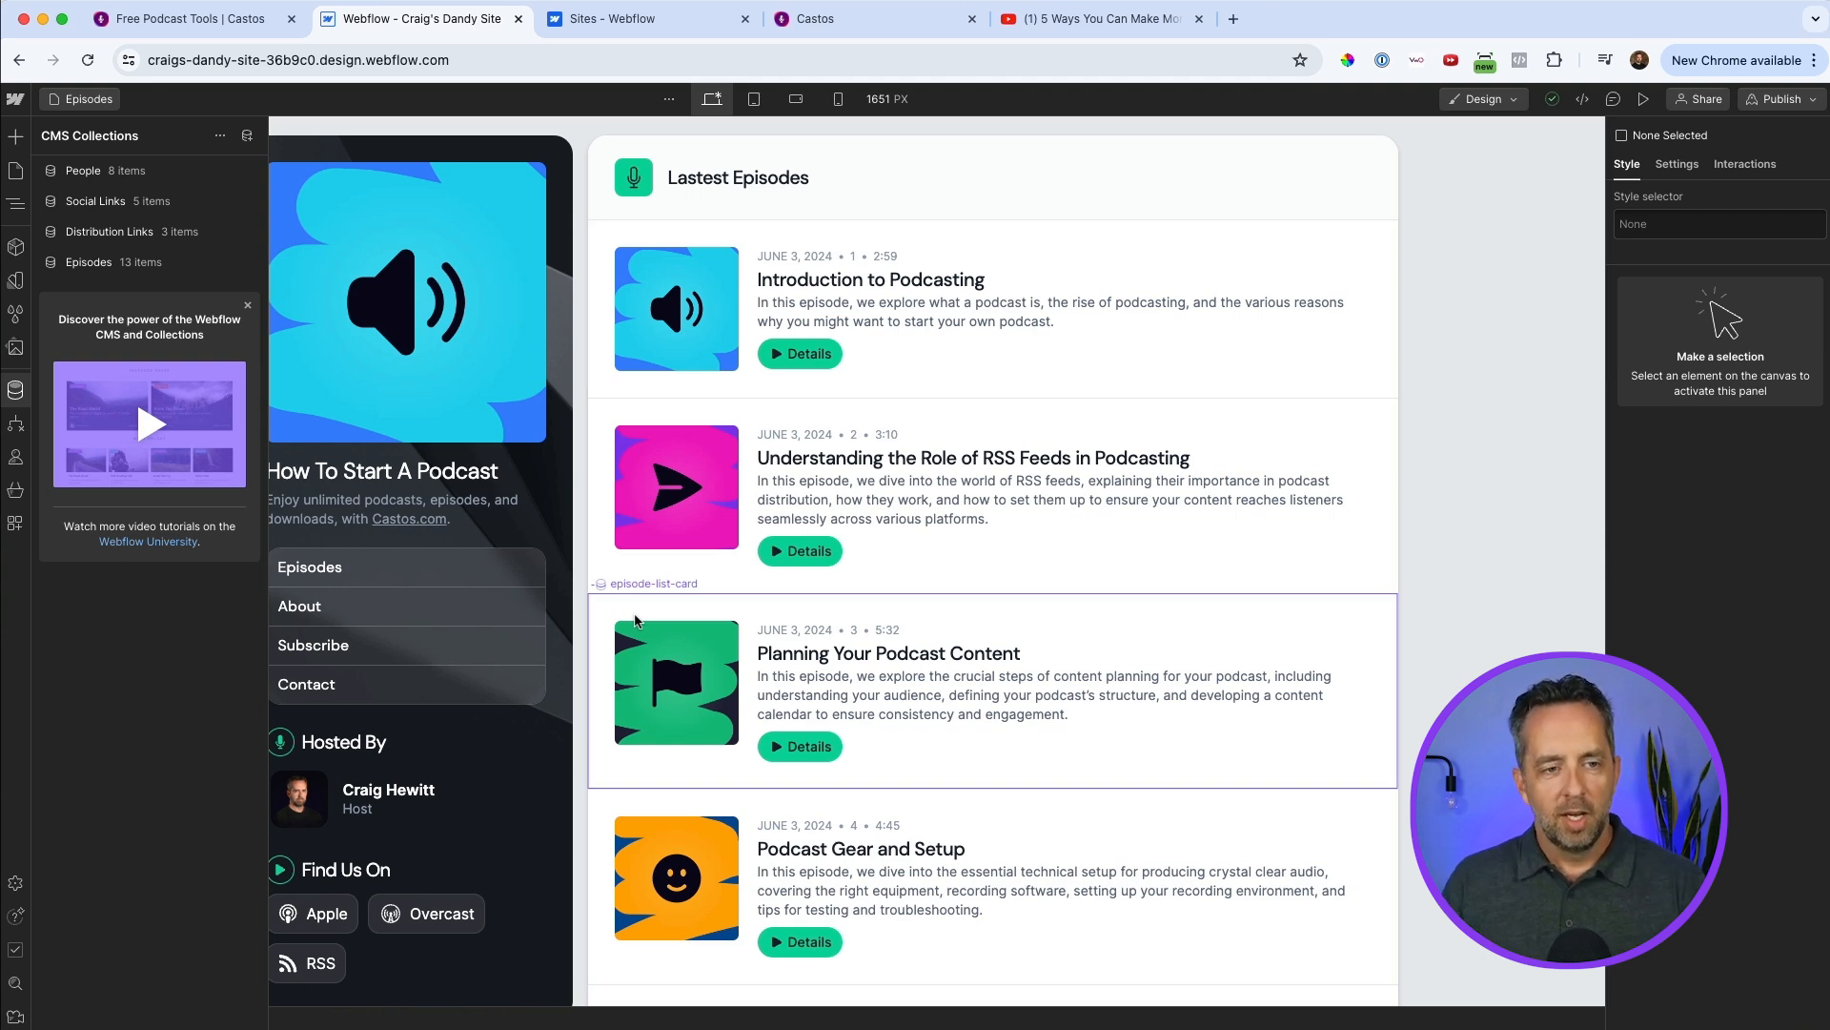
{"action": "left_click", "coordinate": [84, 172]}
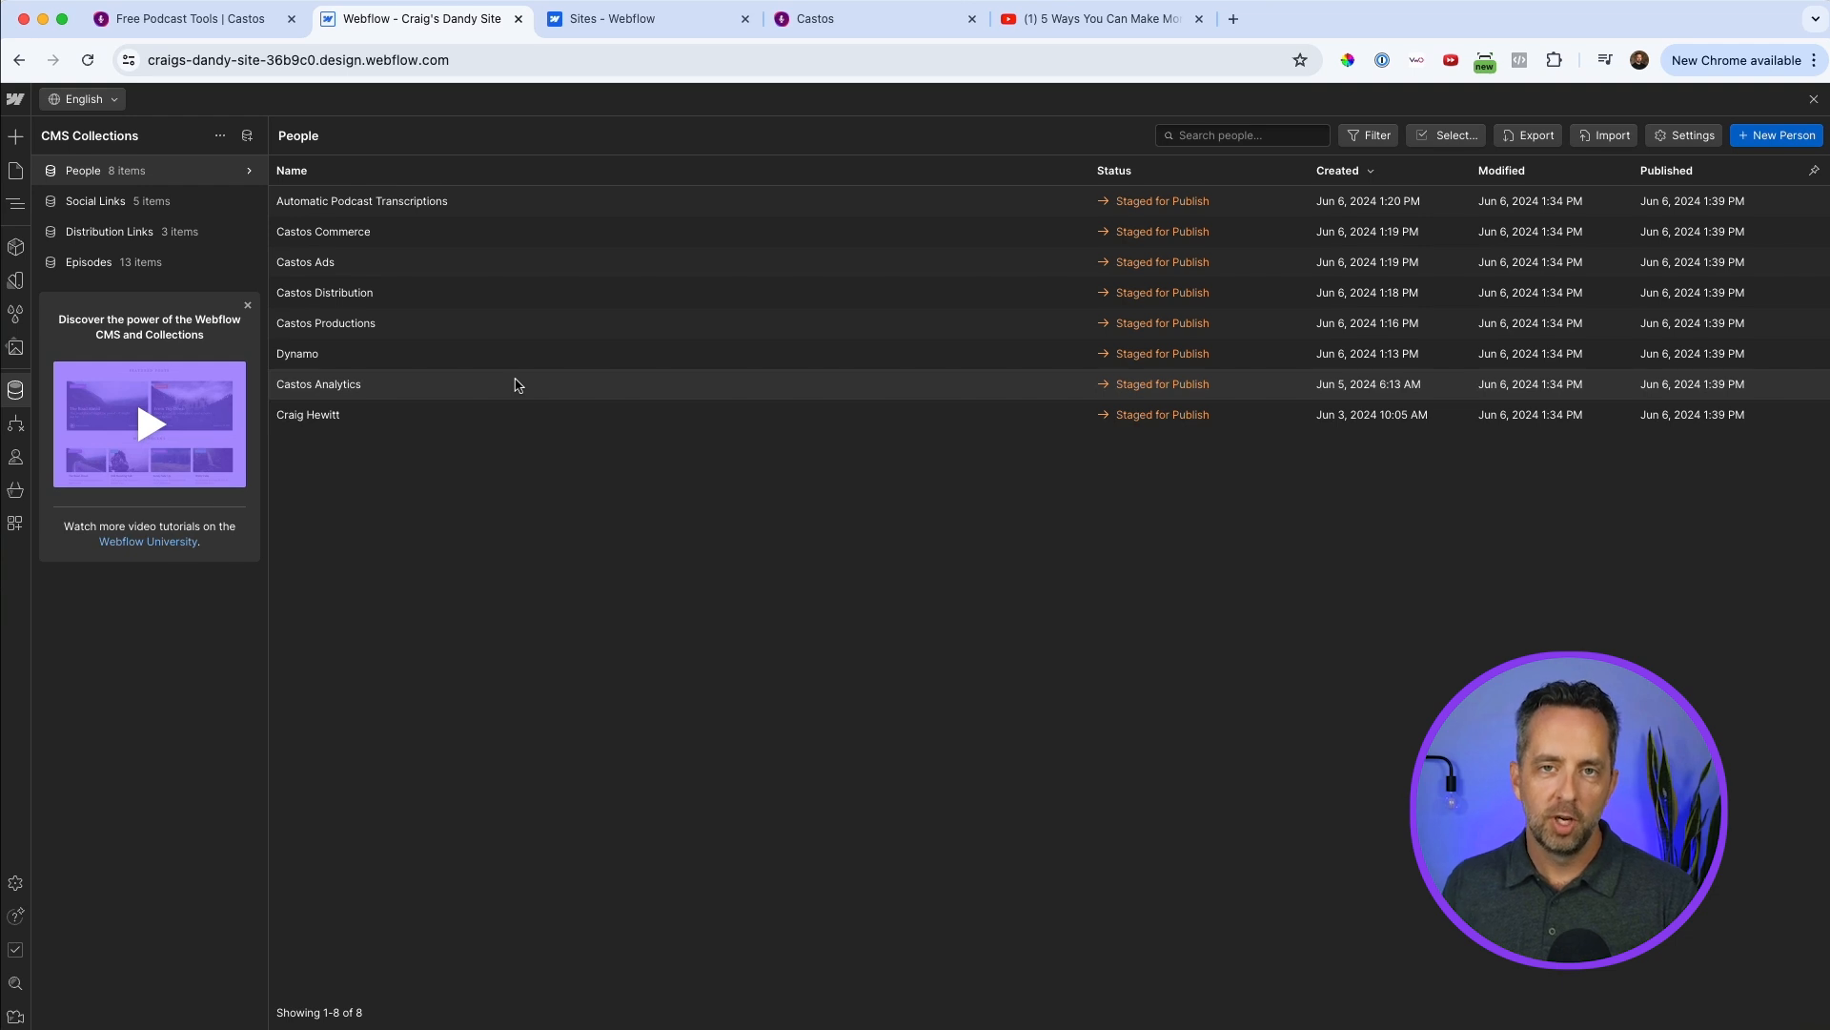
{"action": "left_click", "coordinate": [341, 417]}
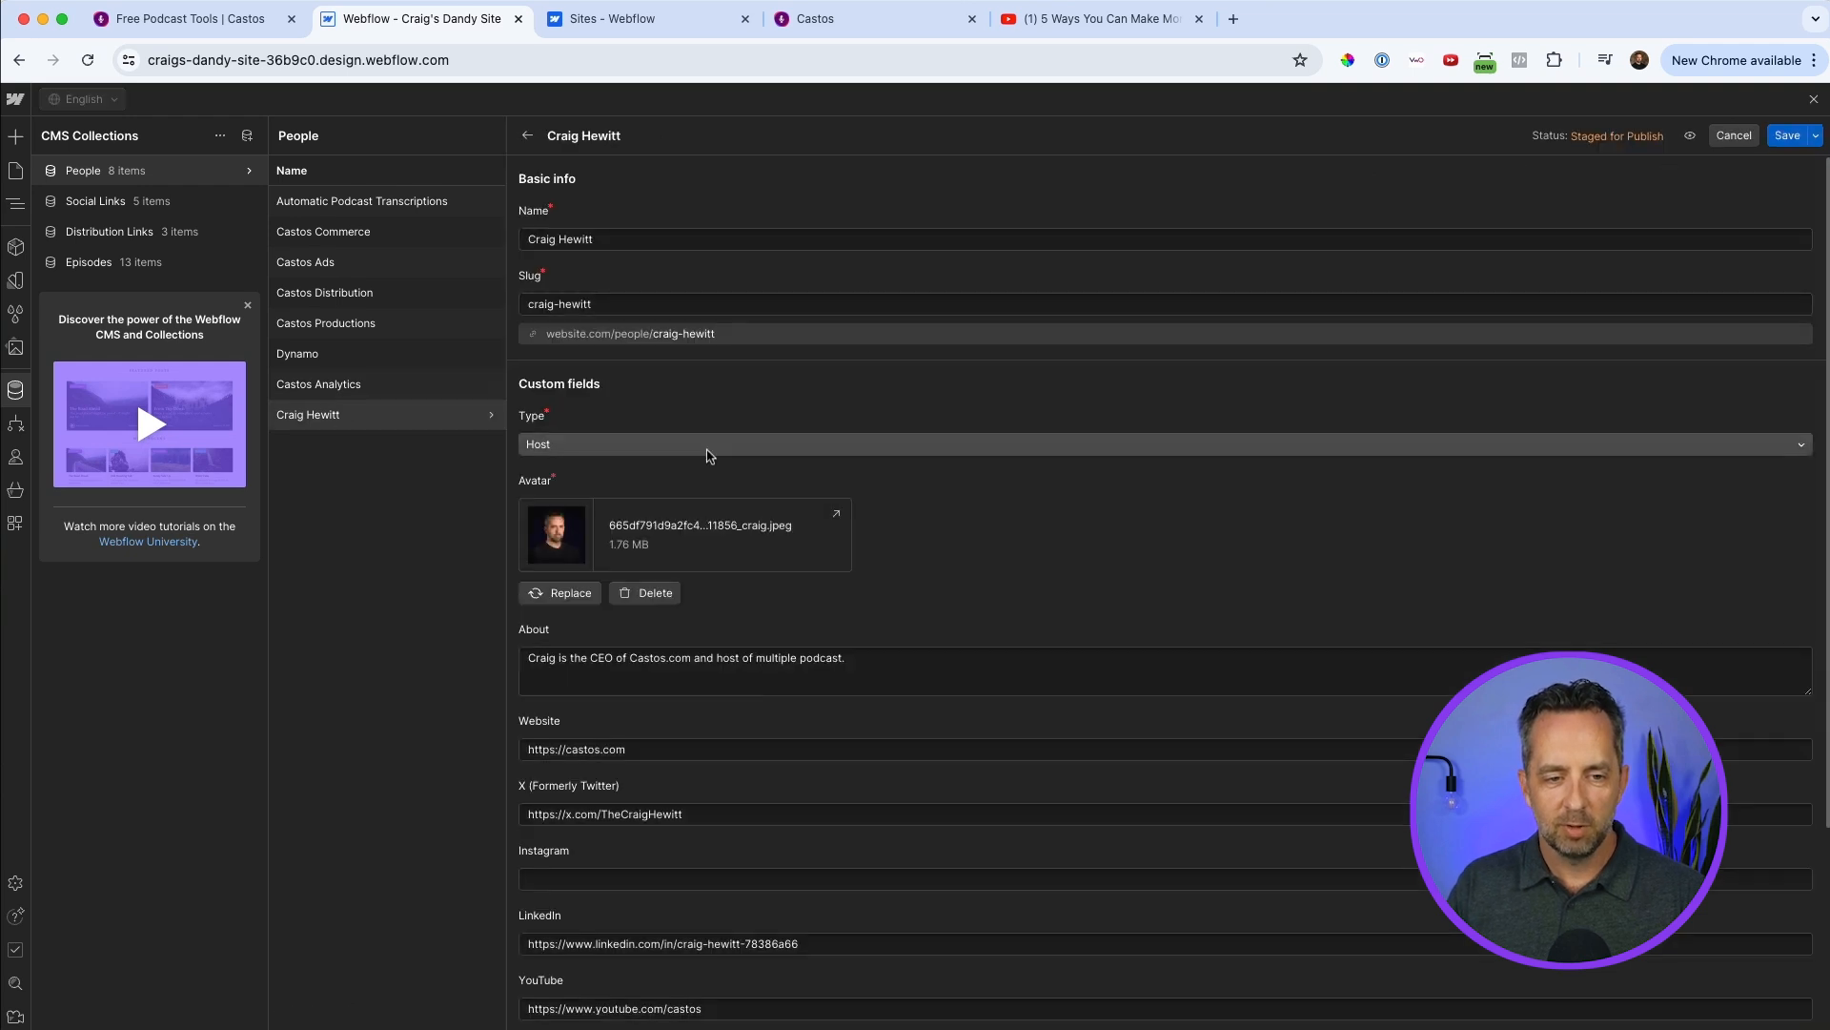
Change the host entry's name to "Your Name Here" and its slug to "your-name".
{"action": "triple_click", "coordinate": [583, 239]}
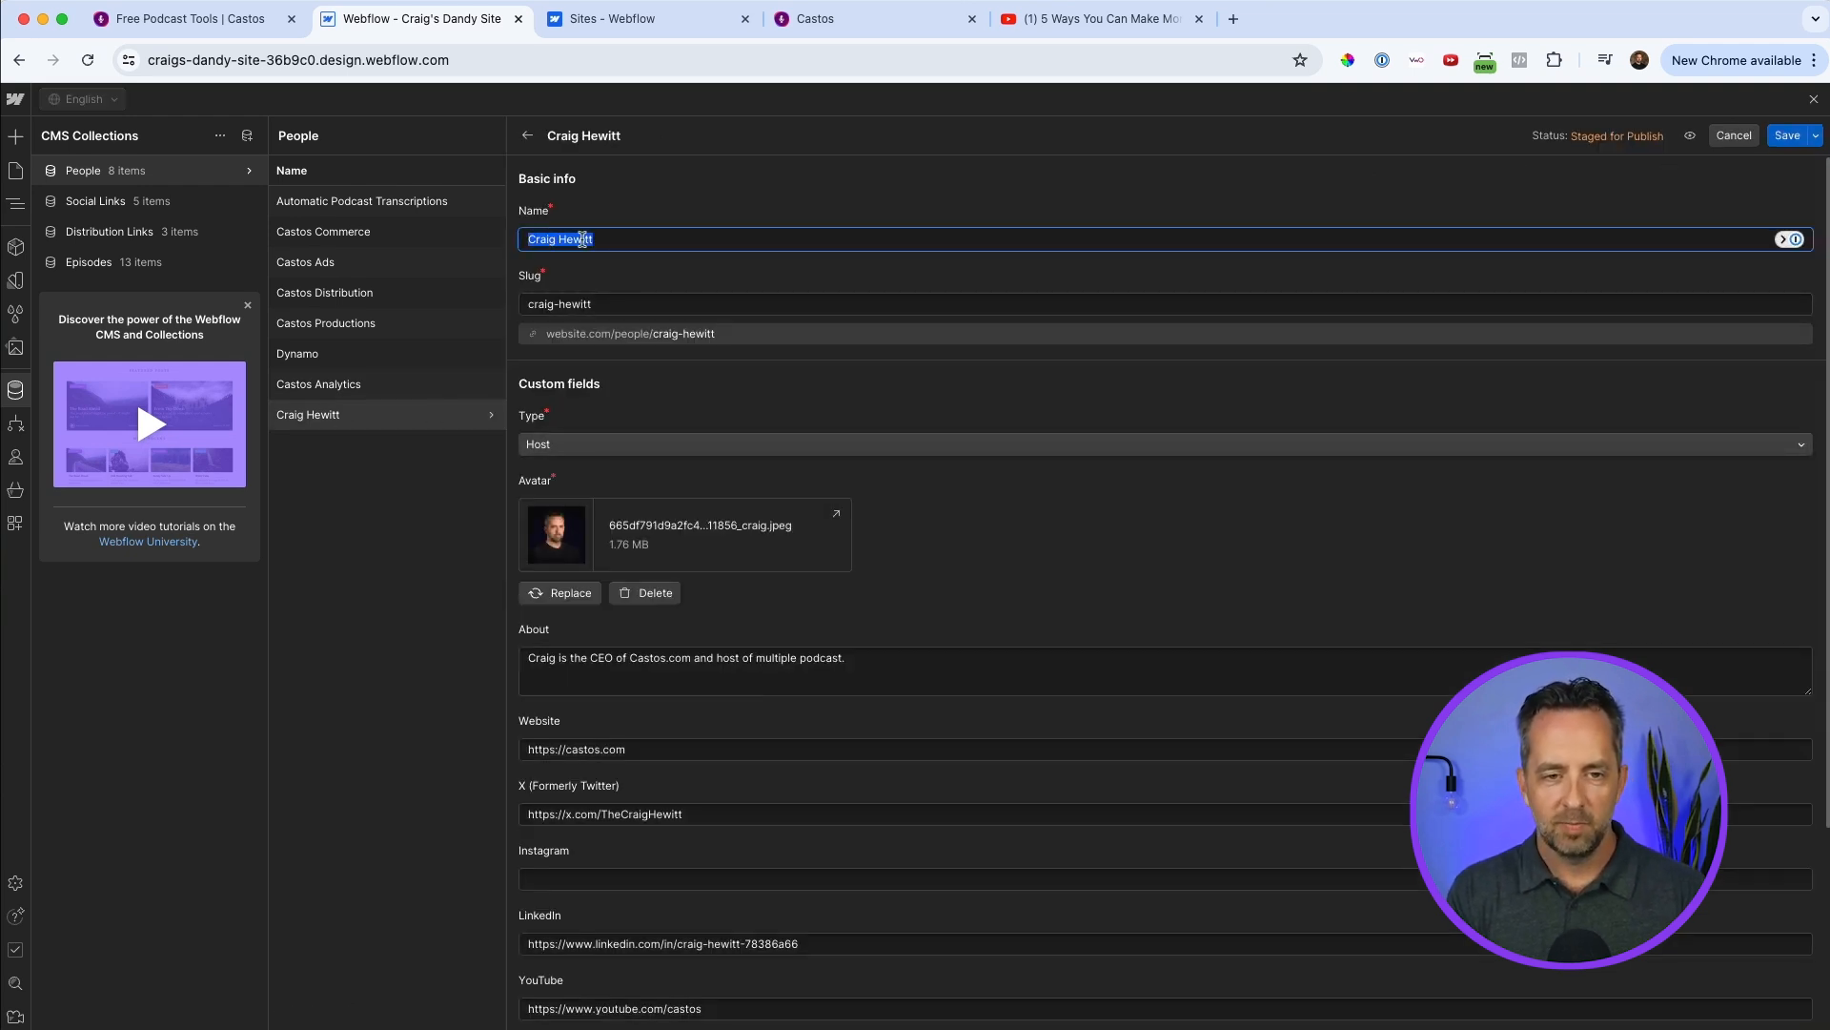
{"action": "type", "text": "Your Name H"}
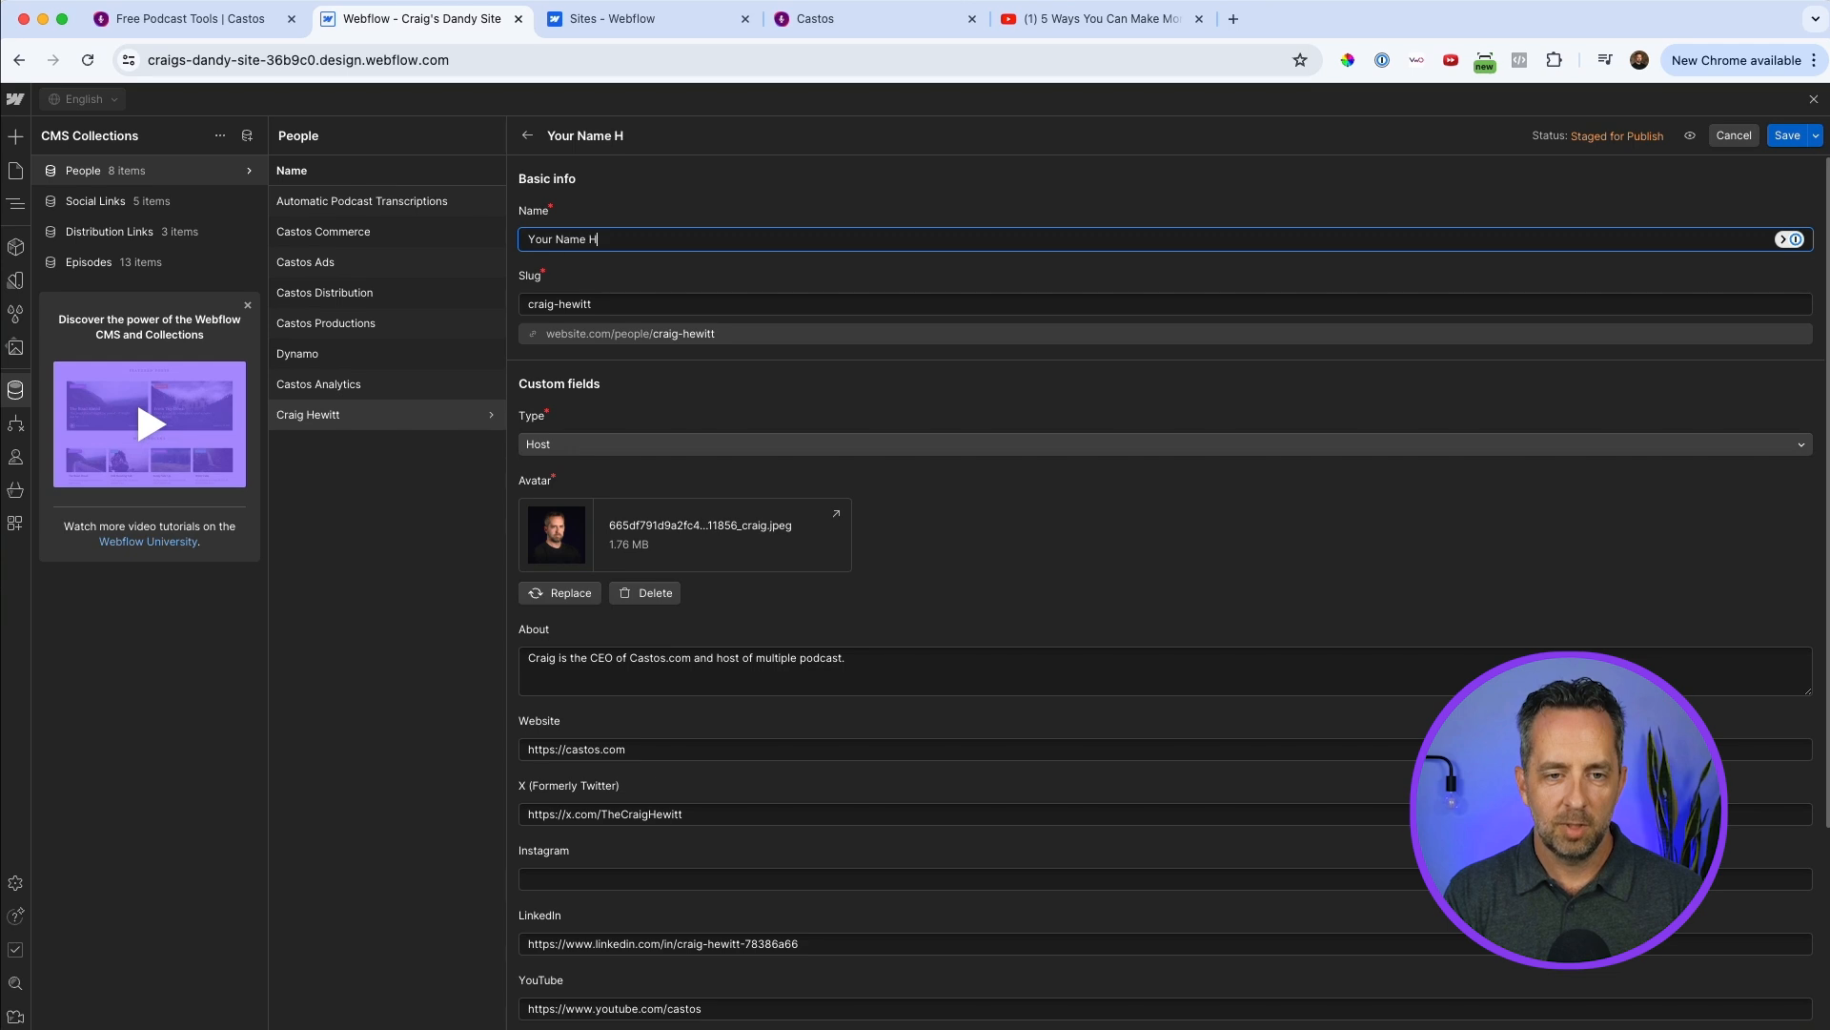
{"action": "type", "text": "ere"}
{"action": "triple_click", "coordinate": [581, 305]}
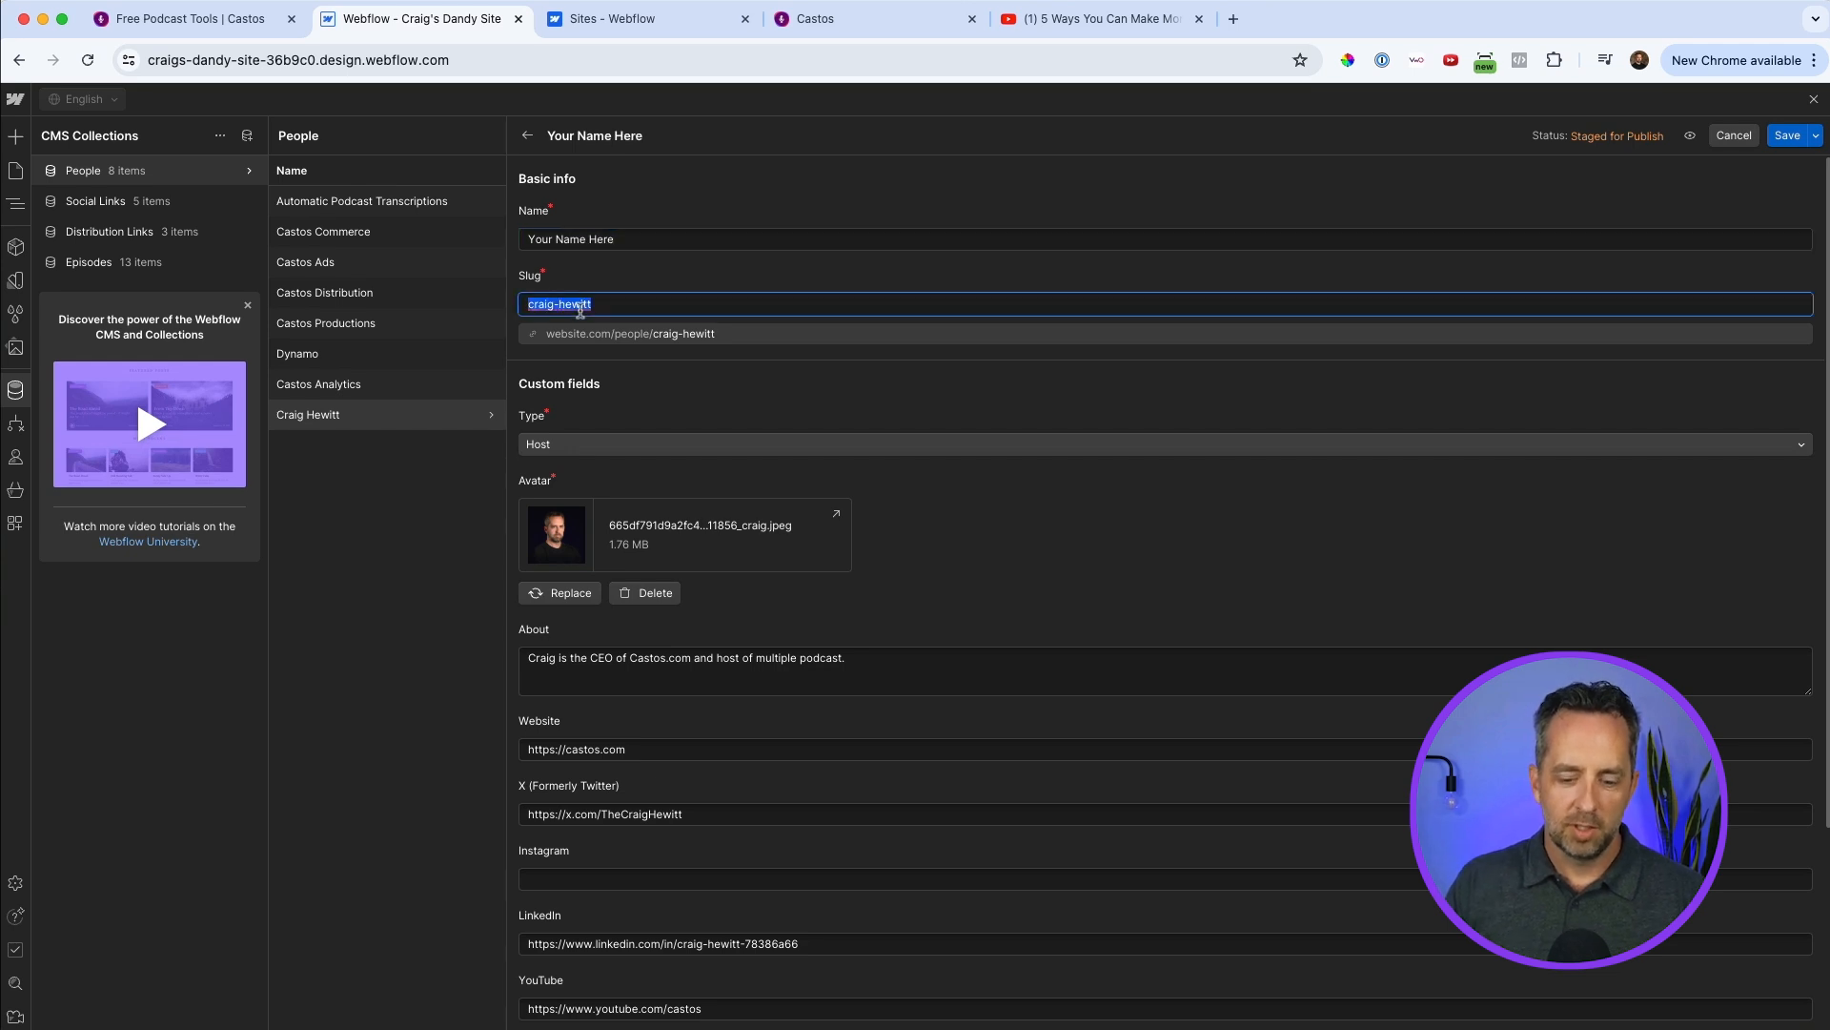
{"action": "type", "text": "your-name"}
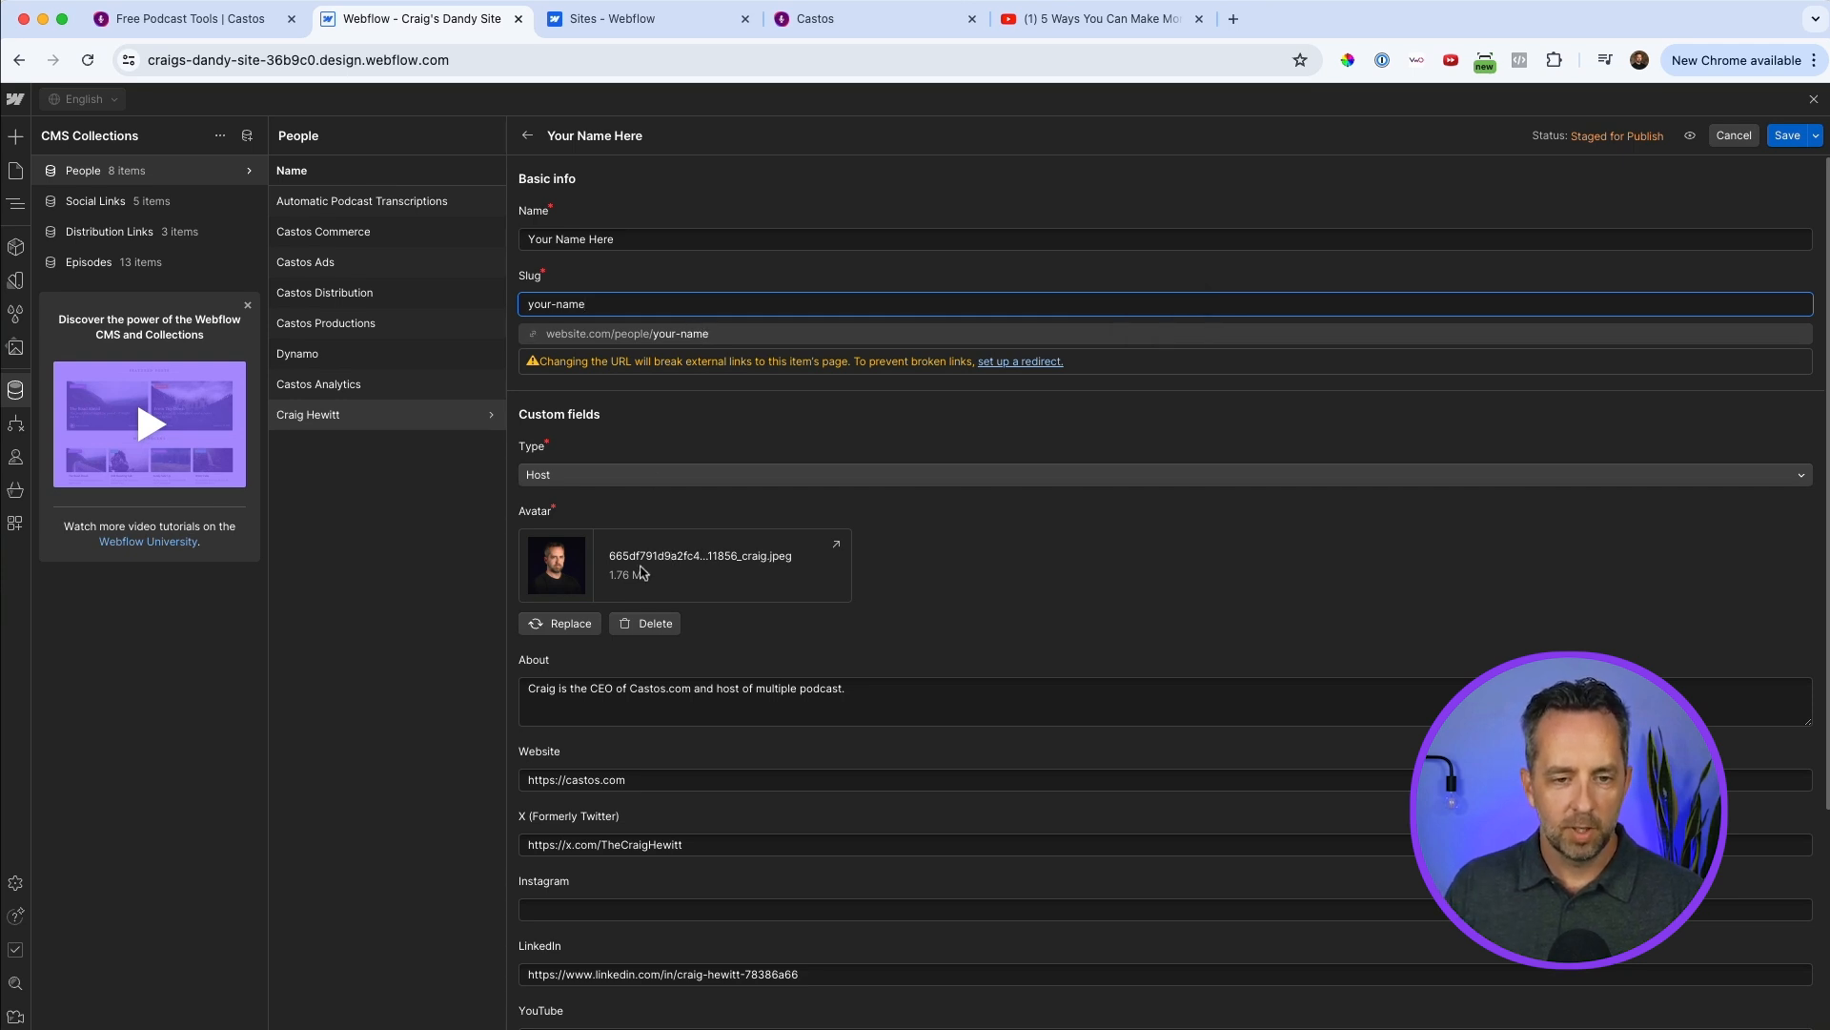
Check the Type options for the host entry and review its avatar, About text and website and social link fields.
{"action": "left_click", "coordinate": [702, 477]}
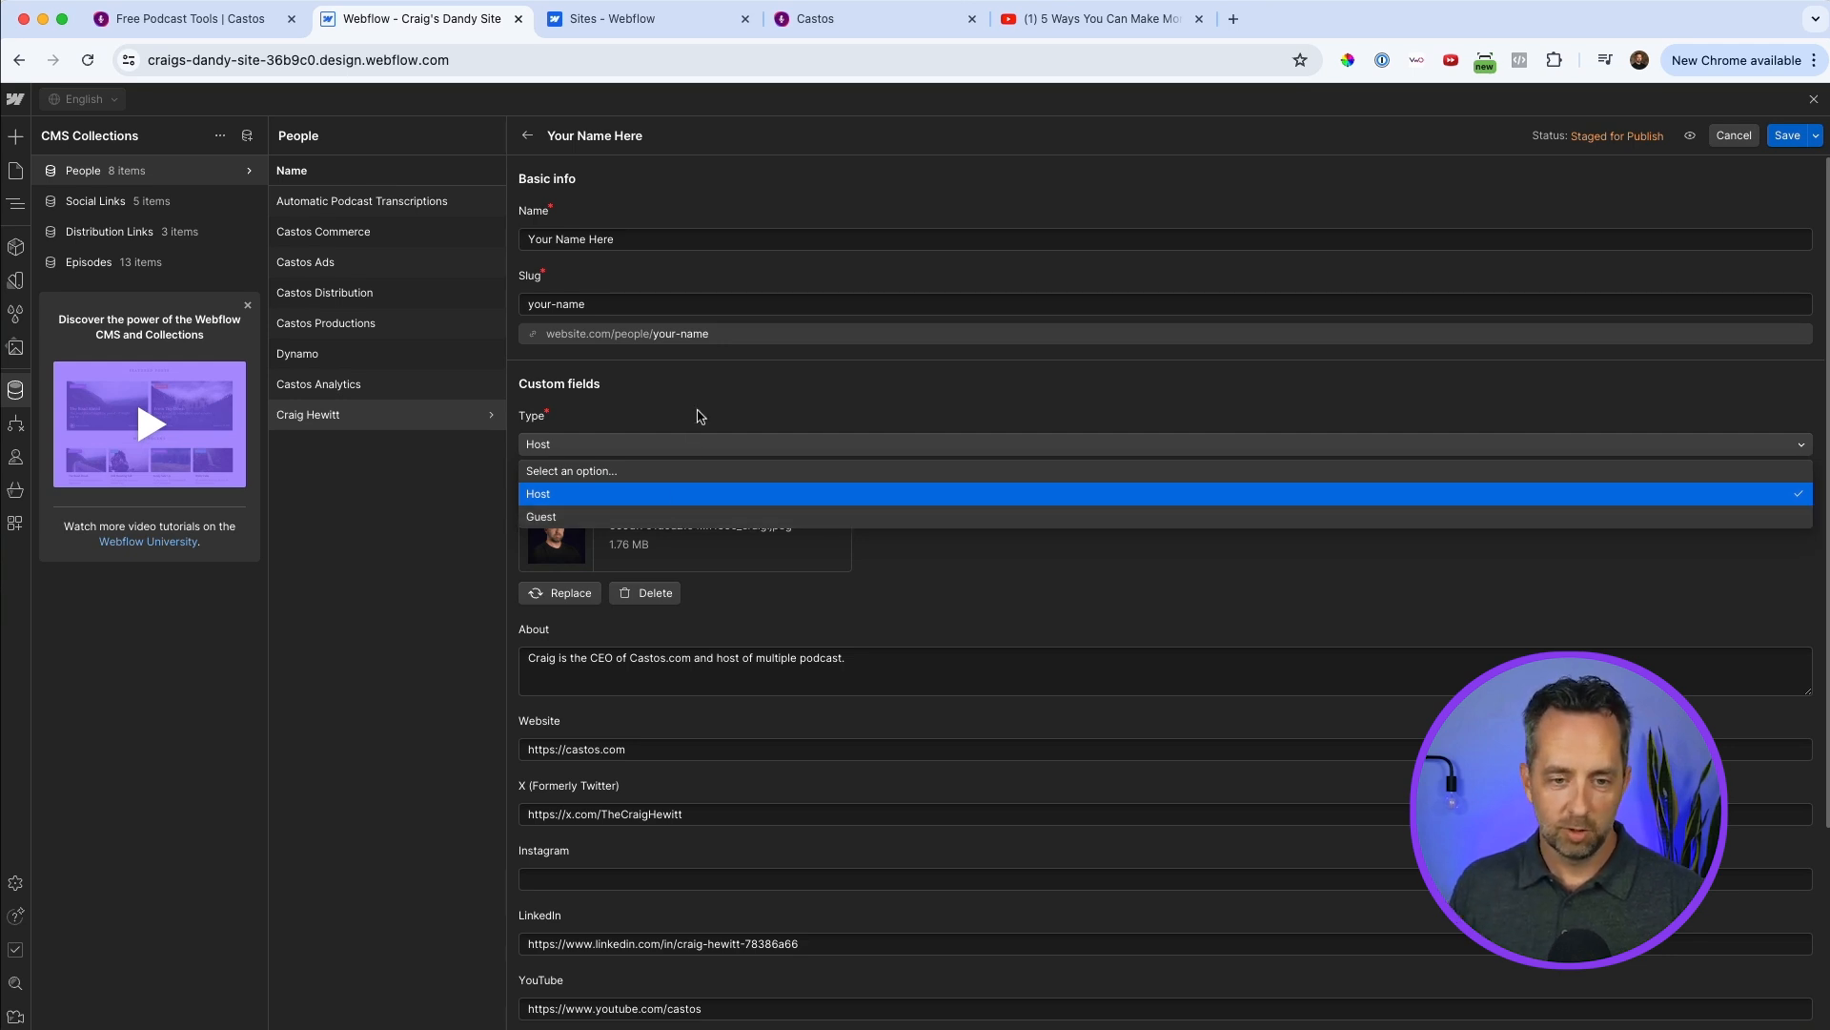
{"action": "left_click", "coordinate": [970, 582]}
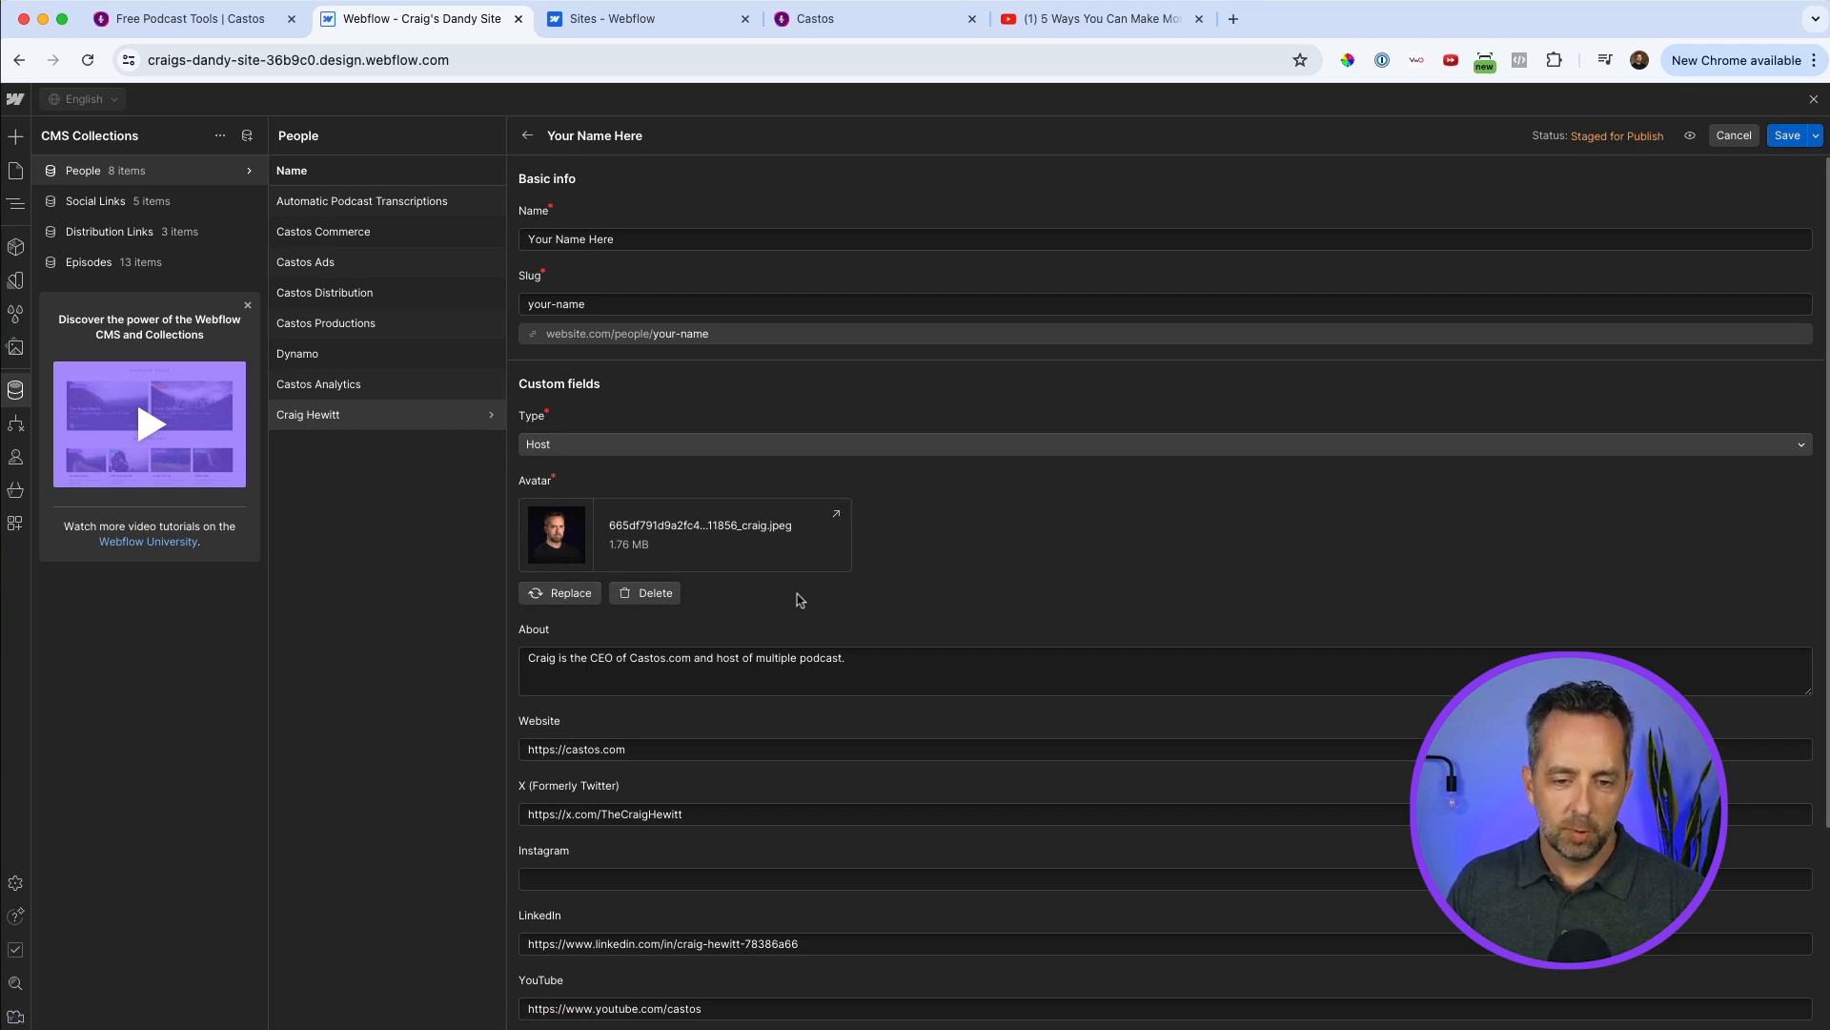
{"action": "scroll", "coordinate": [799, 600], "scroll_direction": "down", "scroll_amount": 1}
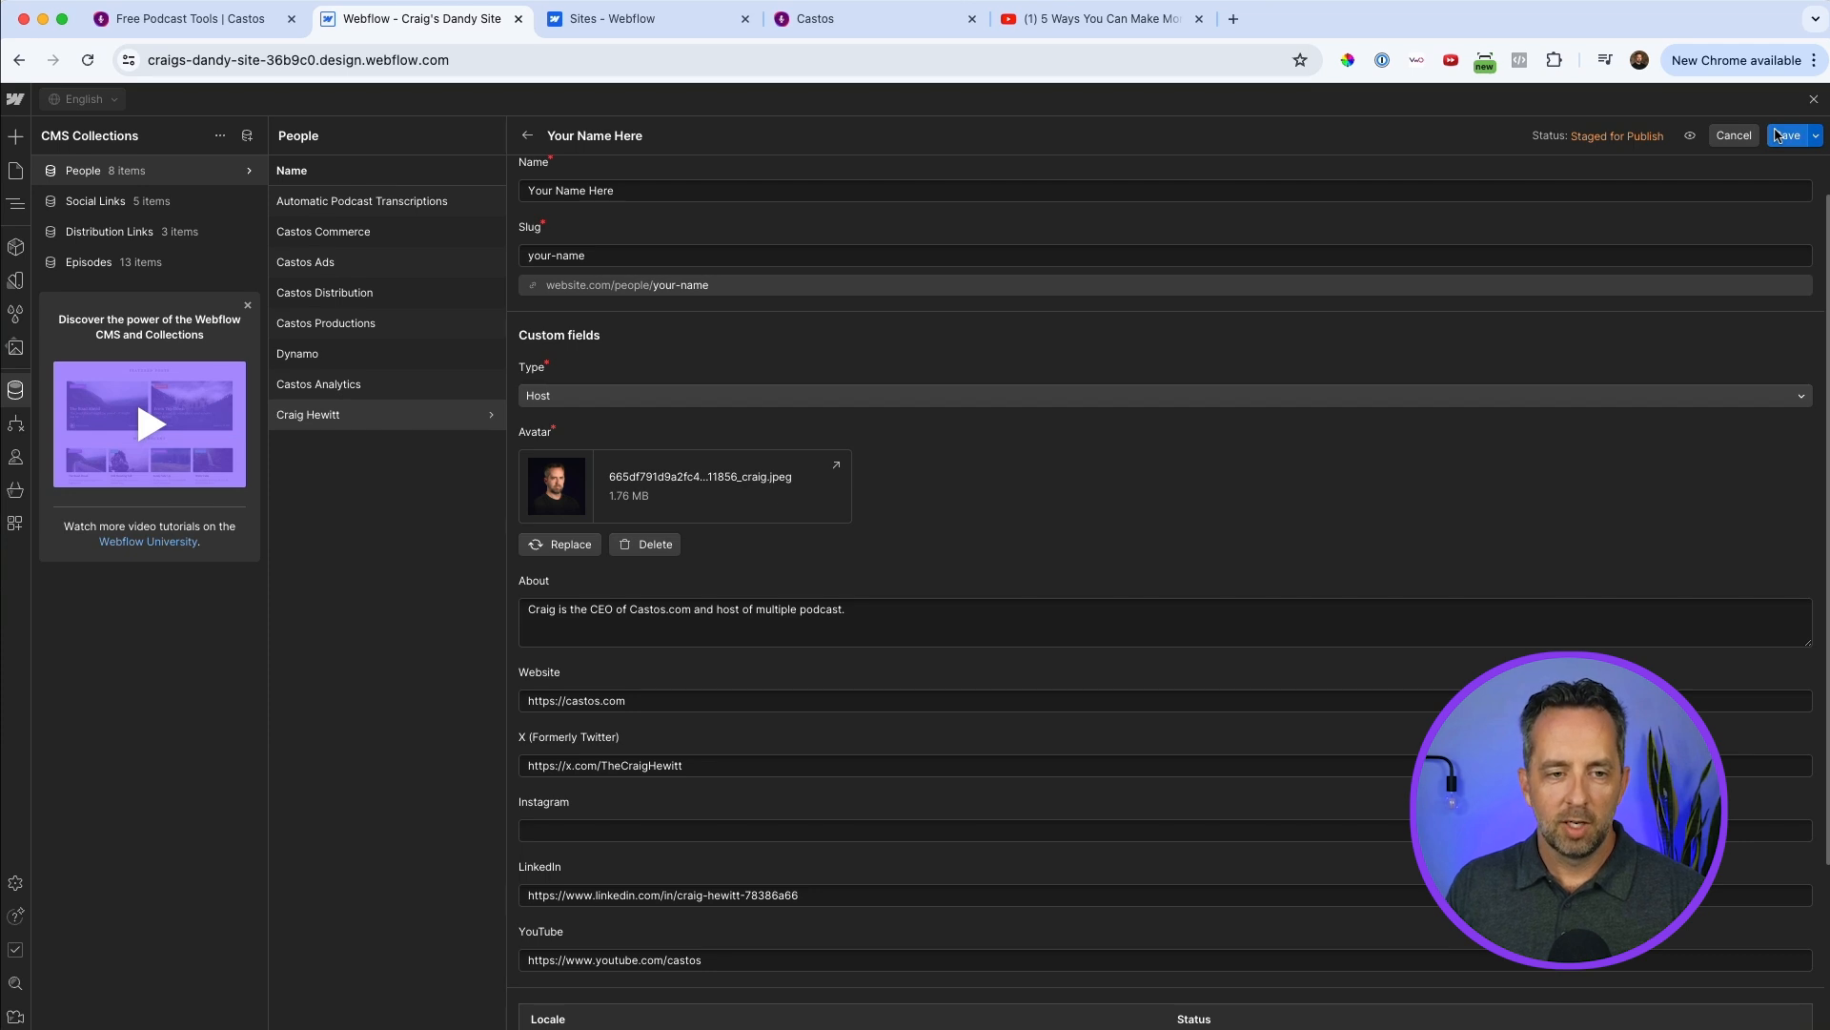
Review the Apple, Overcast and RSS items in the Distribution Links collection, and select the URL of the RSS item.
{"action": "left_click", "coordinate": [98, 230]}
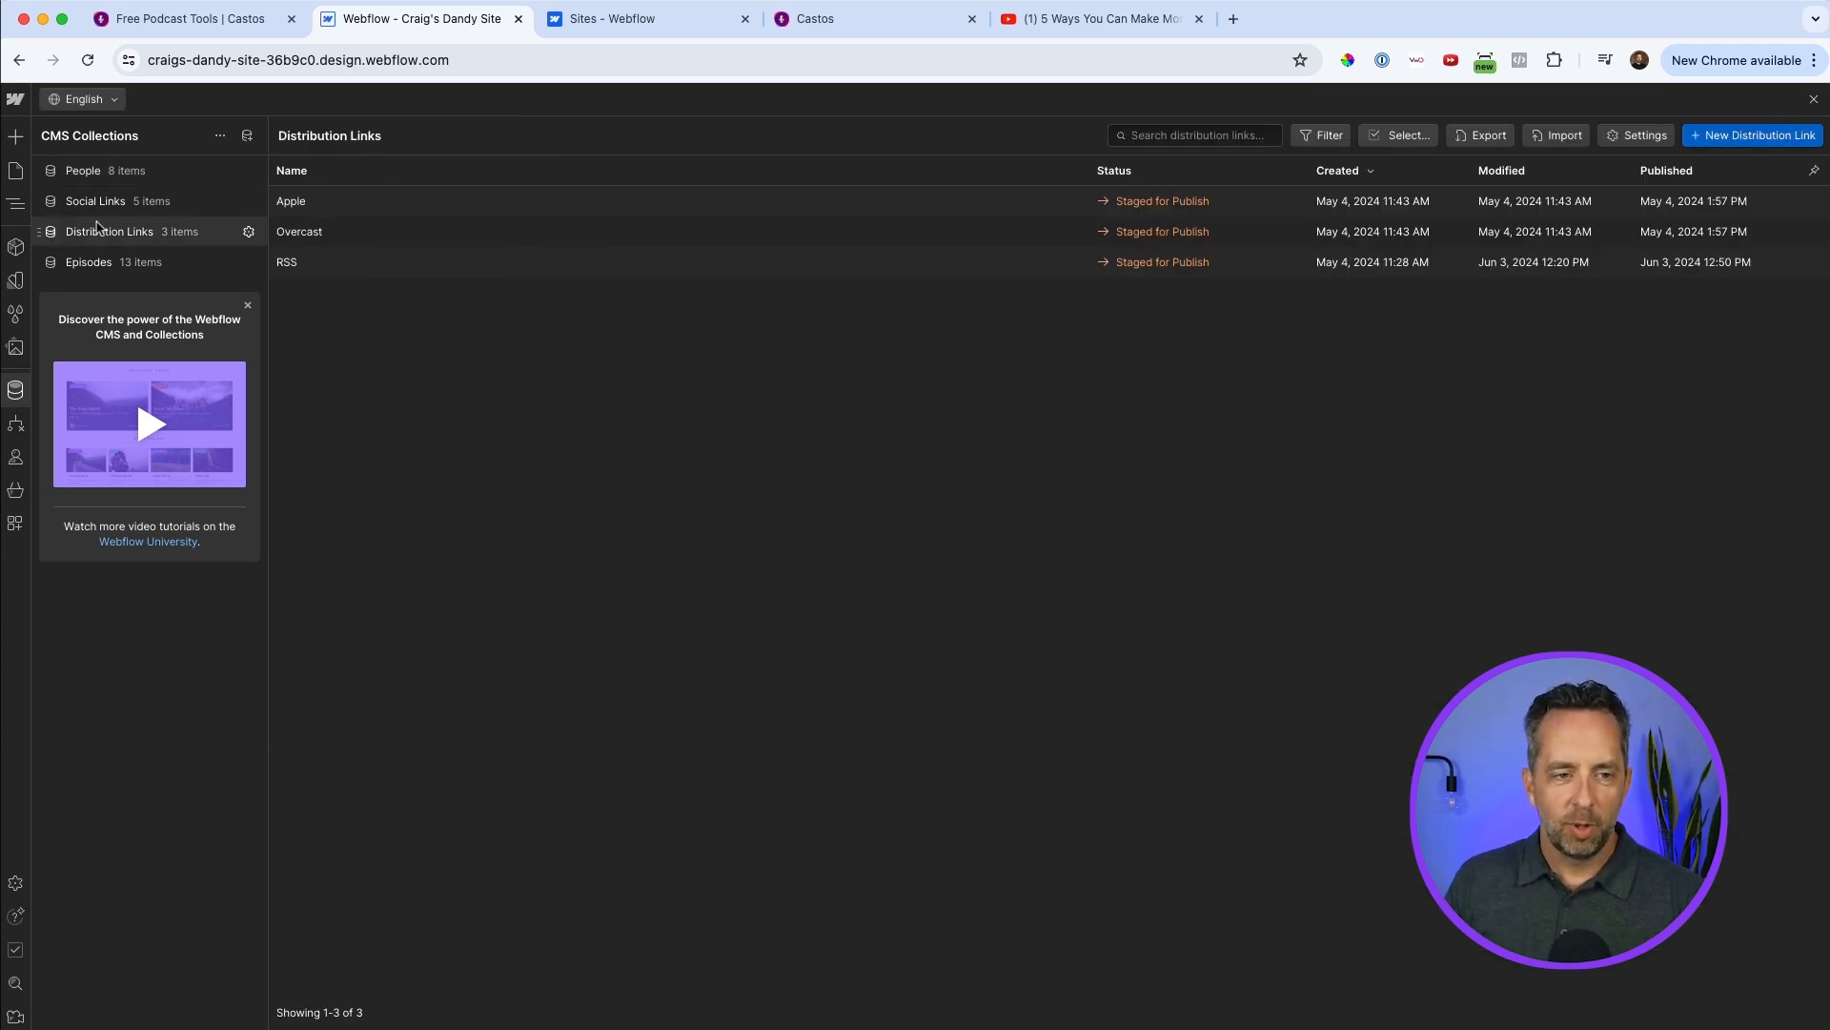
{"action": "left_click", "coordinate": [340, 205]}
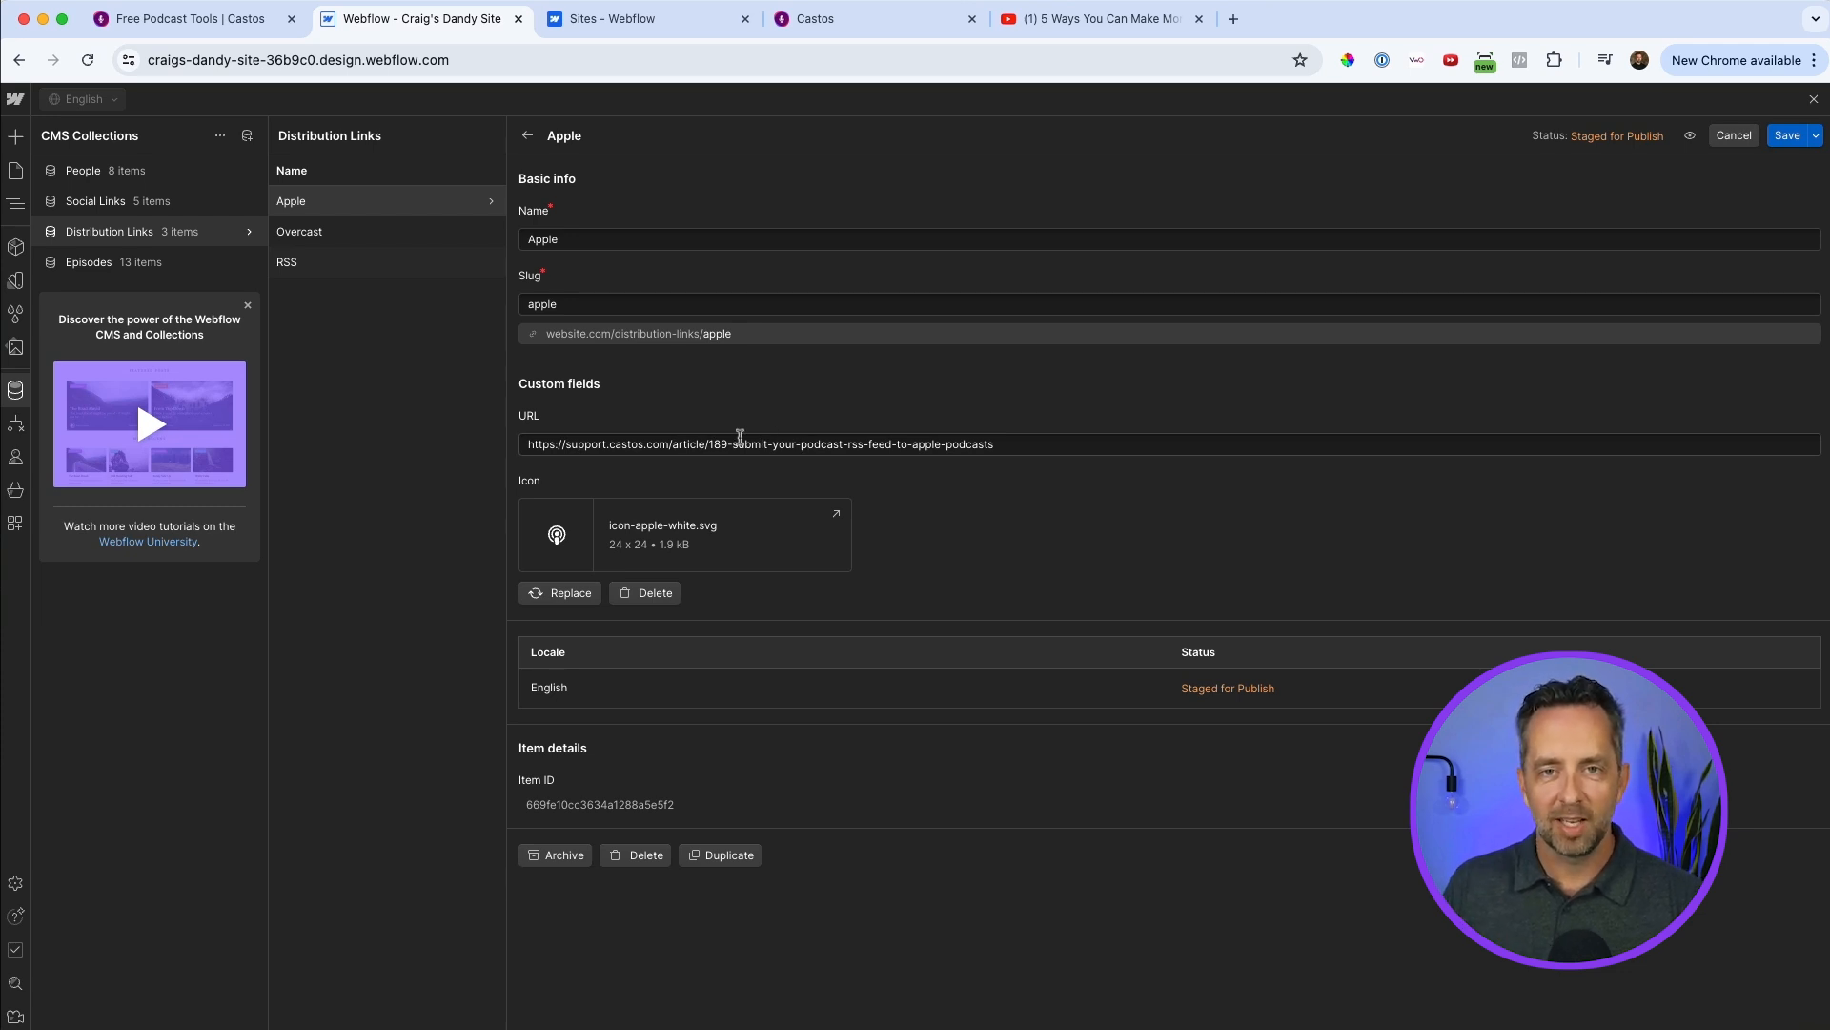
{"action": "left_click", "coordinate": [341, 235]}
{"action": "left_click", "coordinate": [345, 264]}
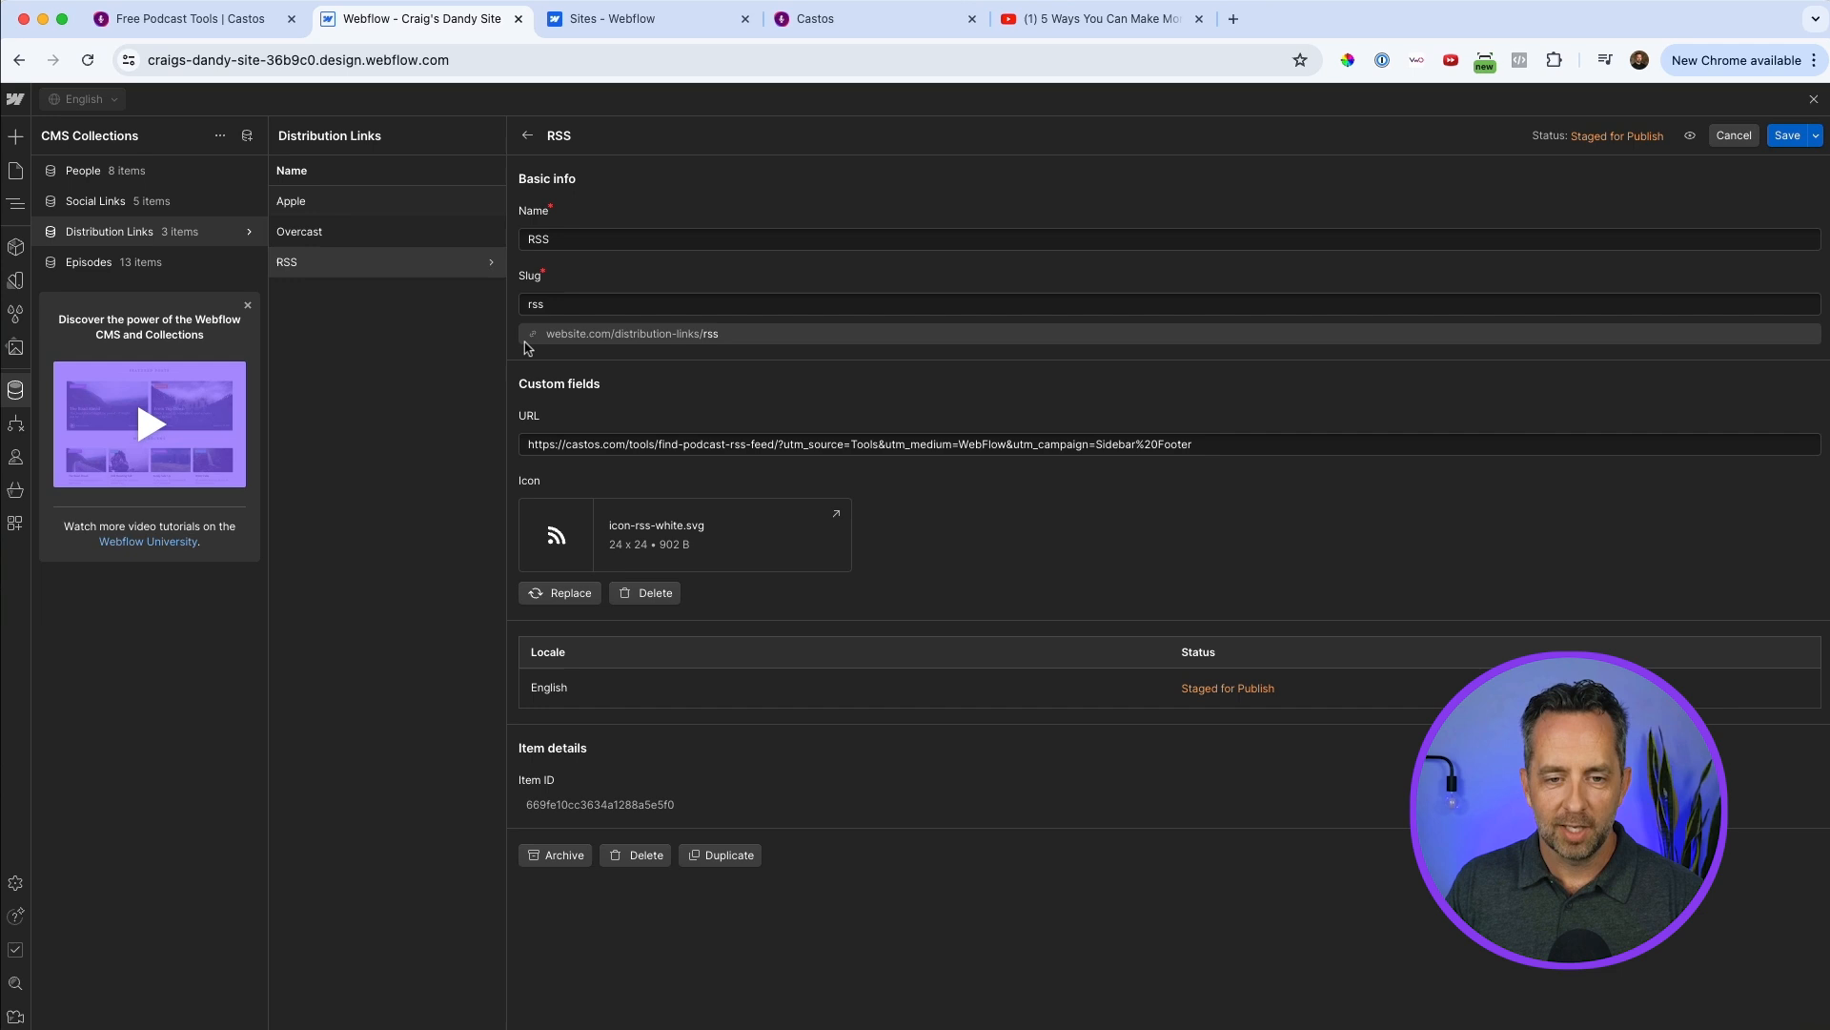
{"action": "left_click", "coordinate": [725, 444]}
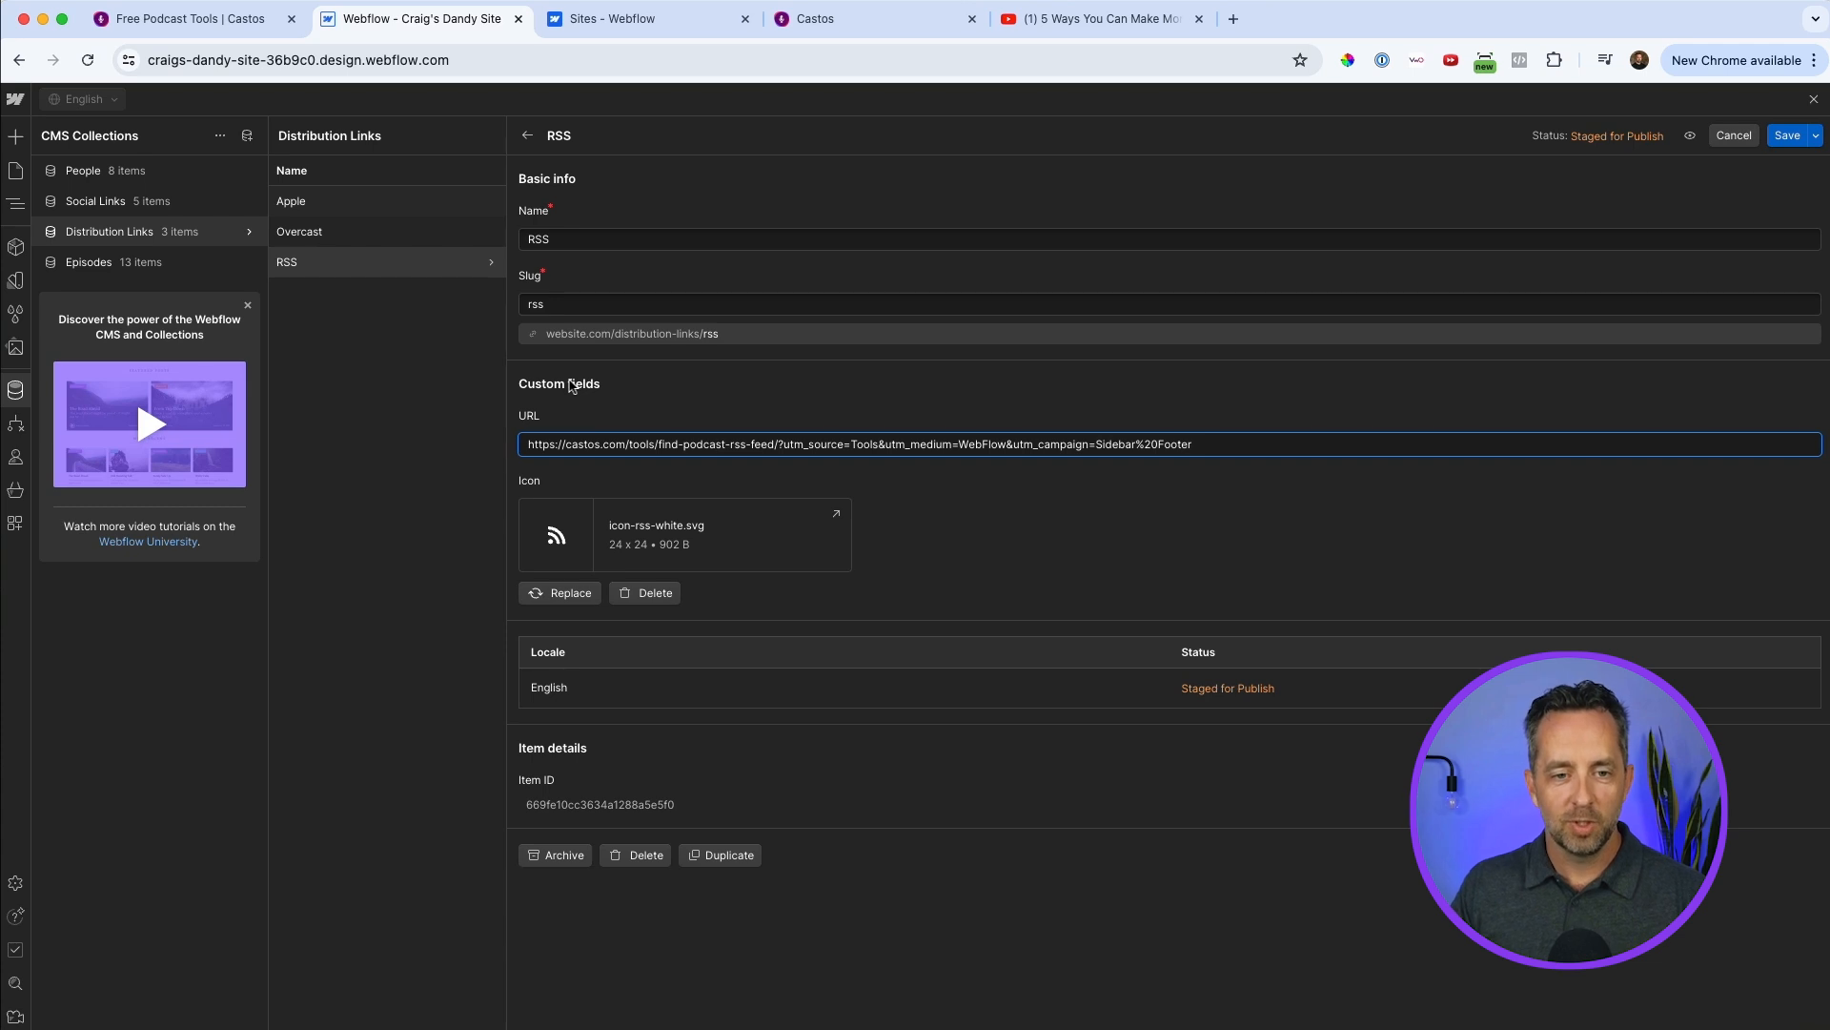
{"action": "triple_click", "coordinate": [627, 441]}
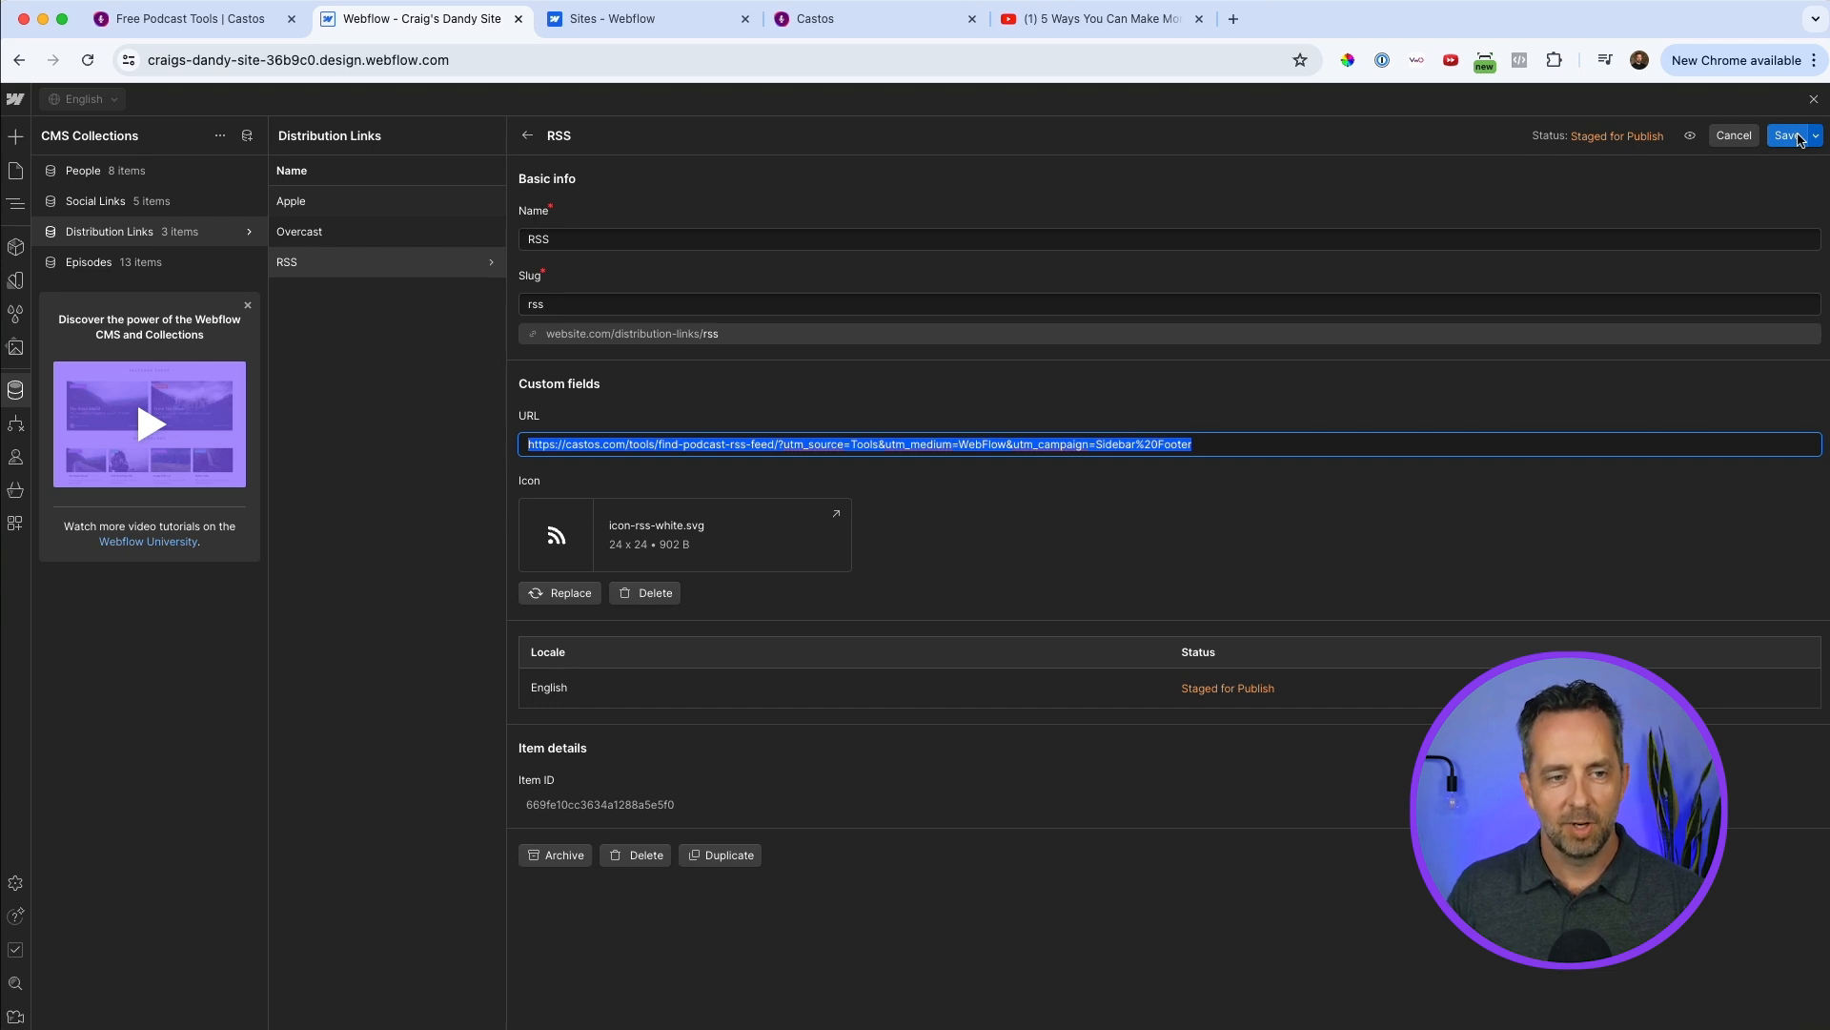
Review the Instagram and YouTube items in the Social Links collection.
{"action": "left_click", "coordinate": [100, 202]}
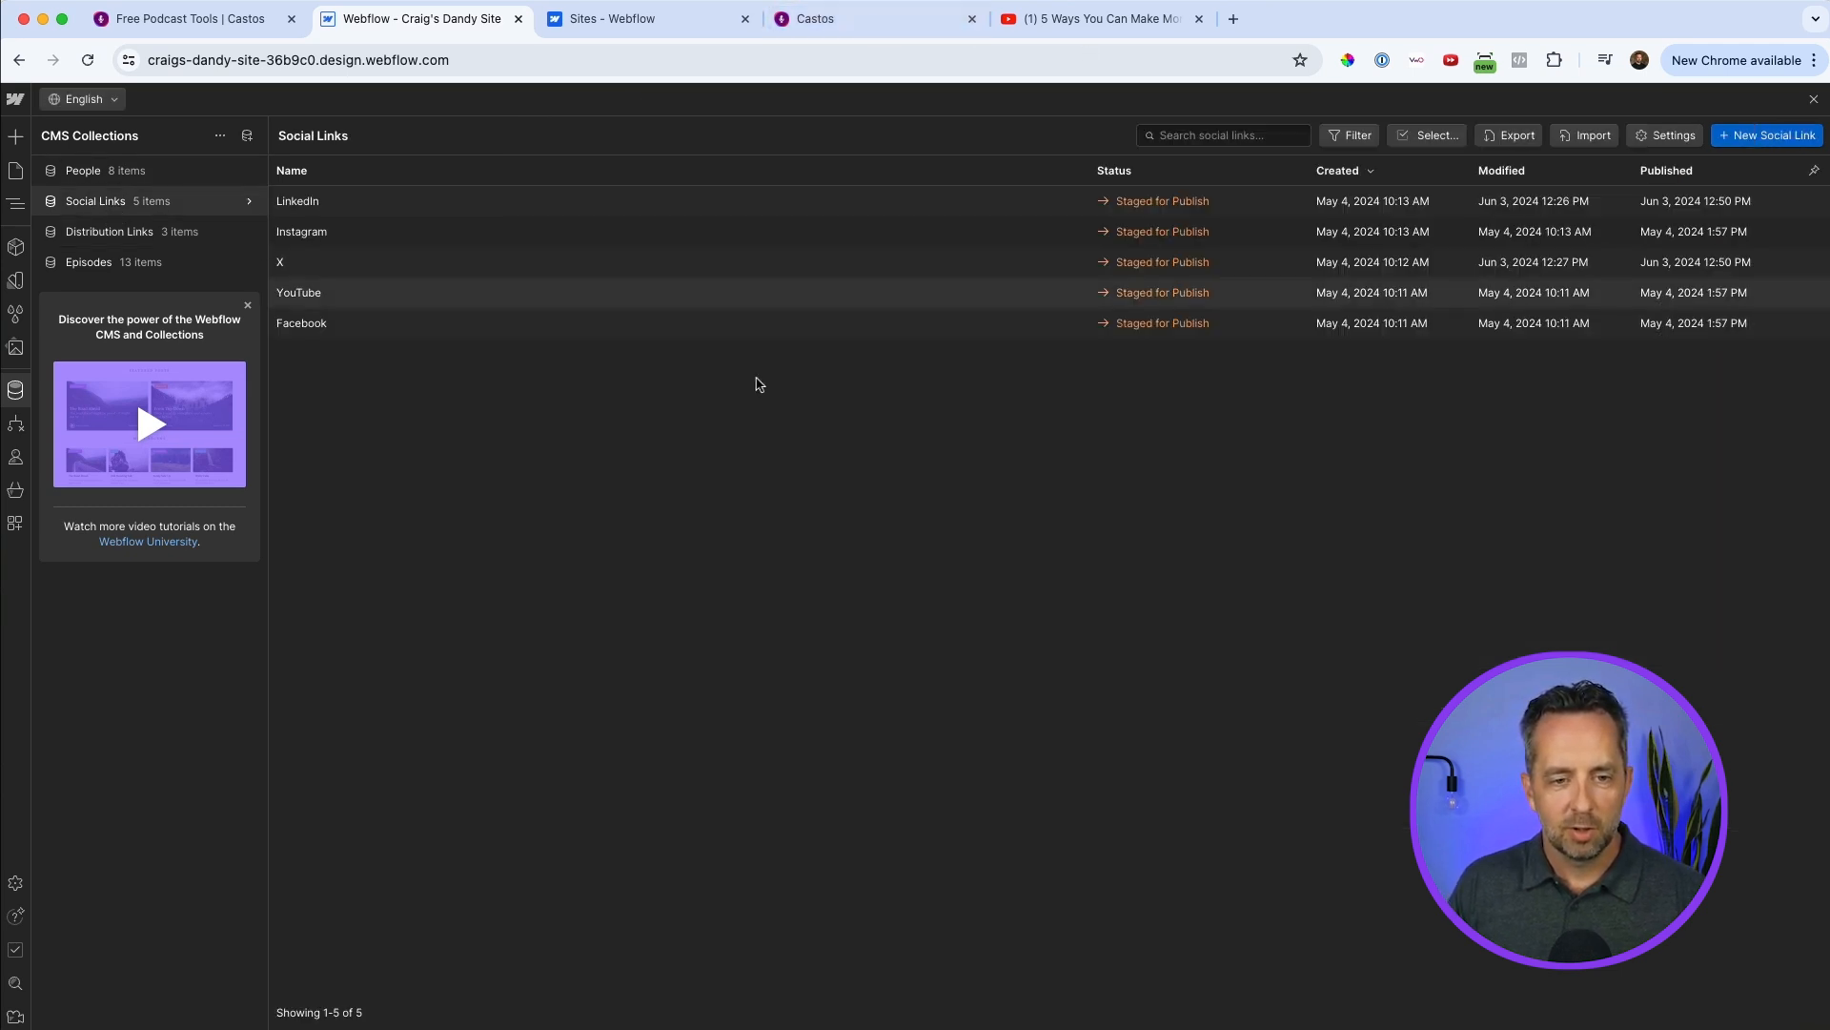
{"action": "left_click", "coordinate": [348, 233]}
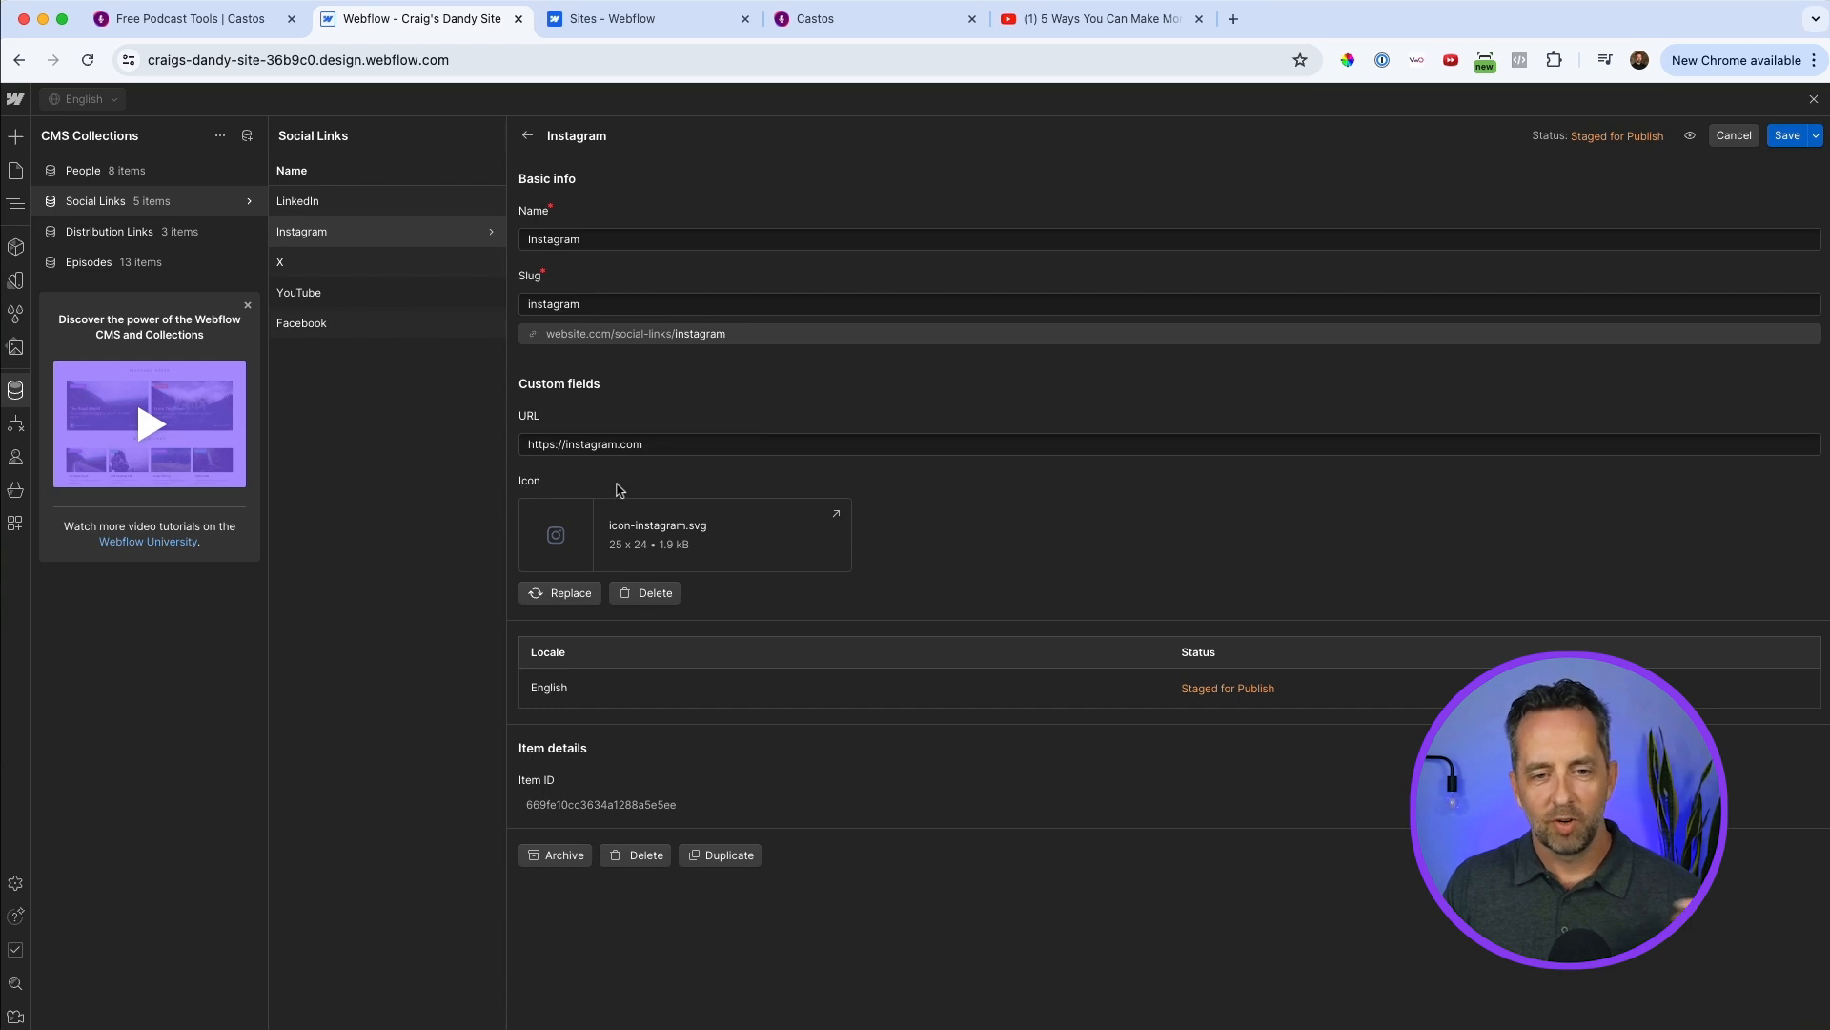
{"action": "left_click", "coordinate": [345, 286]}
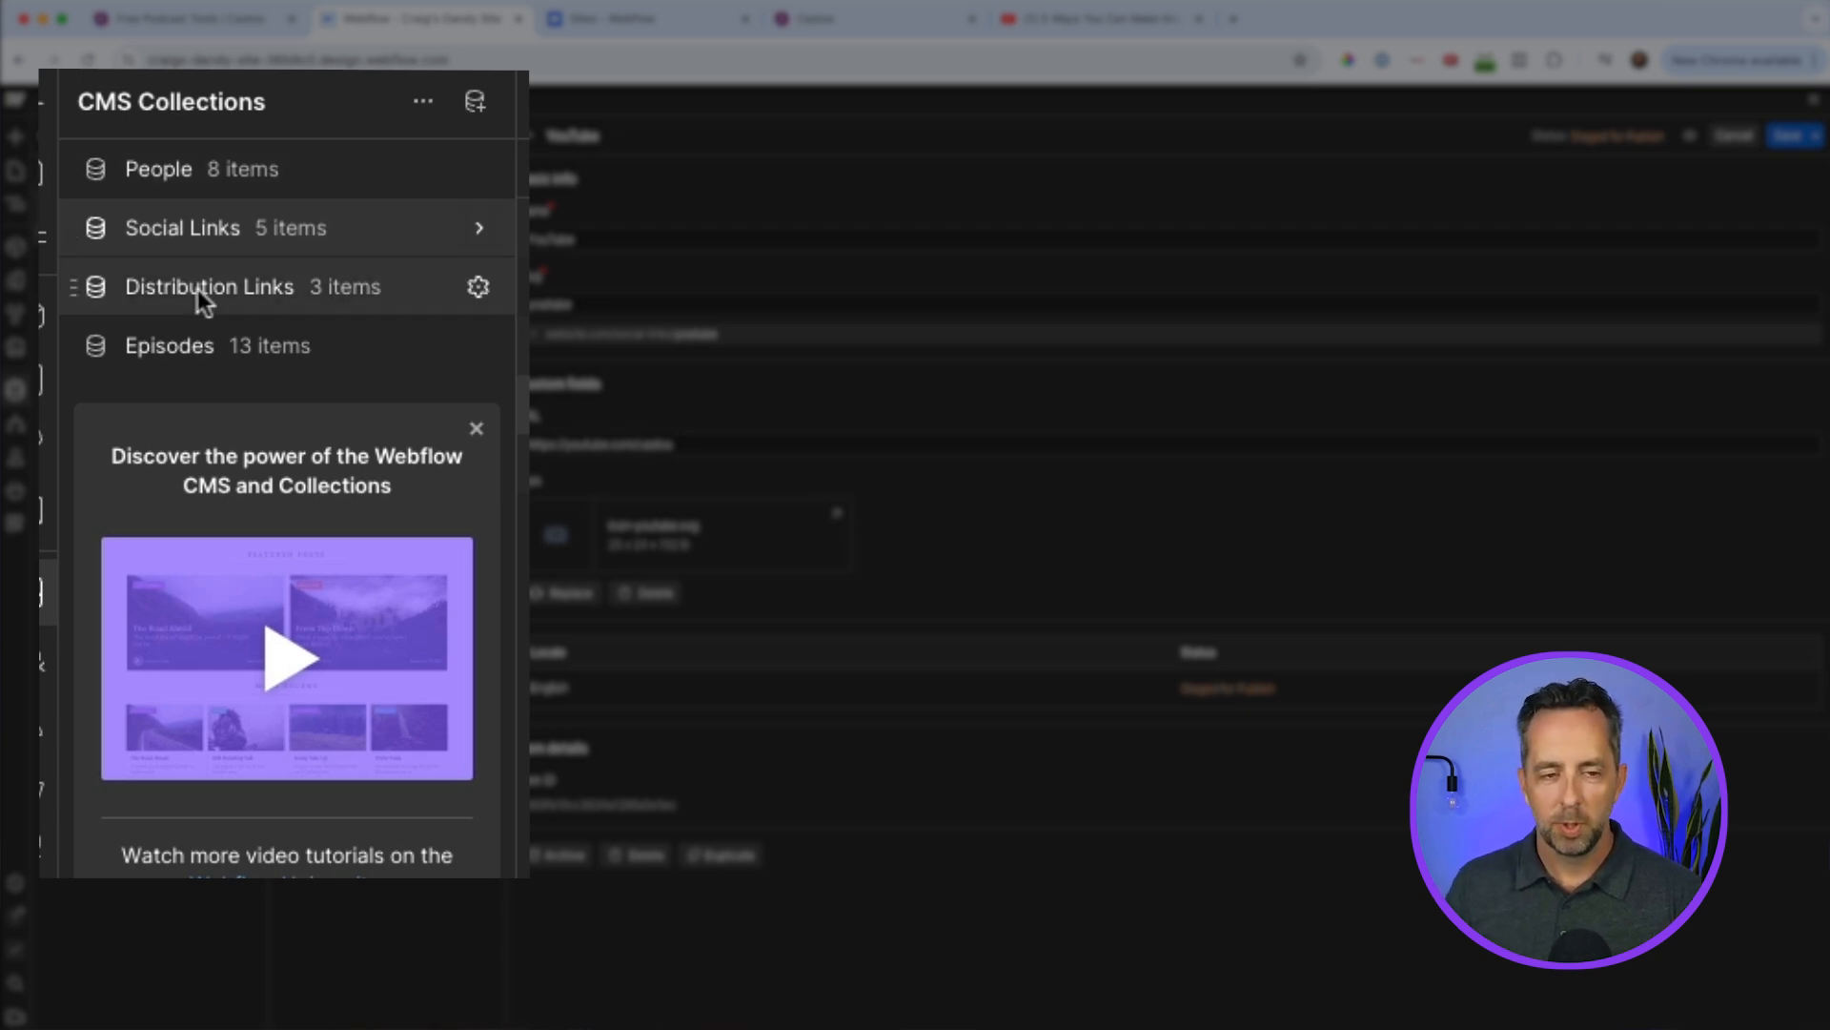
Open the "Introduction to Podcasting" item in the Episodes collection and review its audio, video, summary, show notes, transcript, duration and number fields.
{"action": "left_click", "coordinate": [170, 345]}
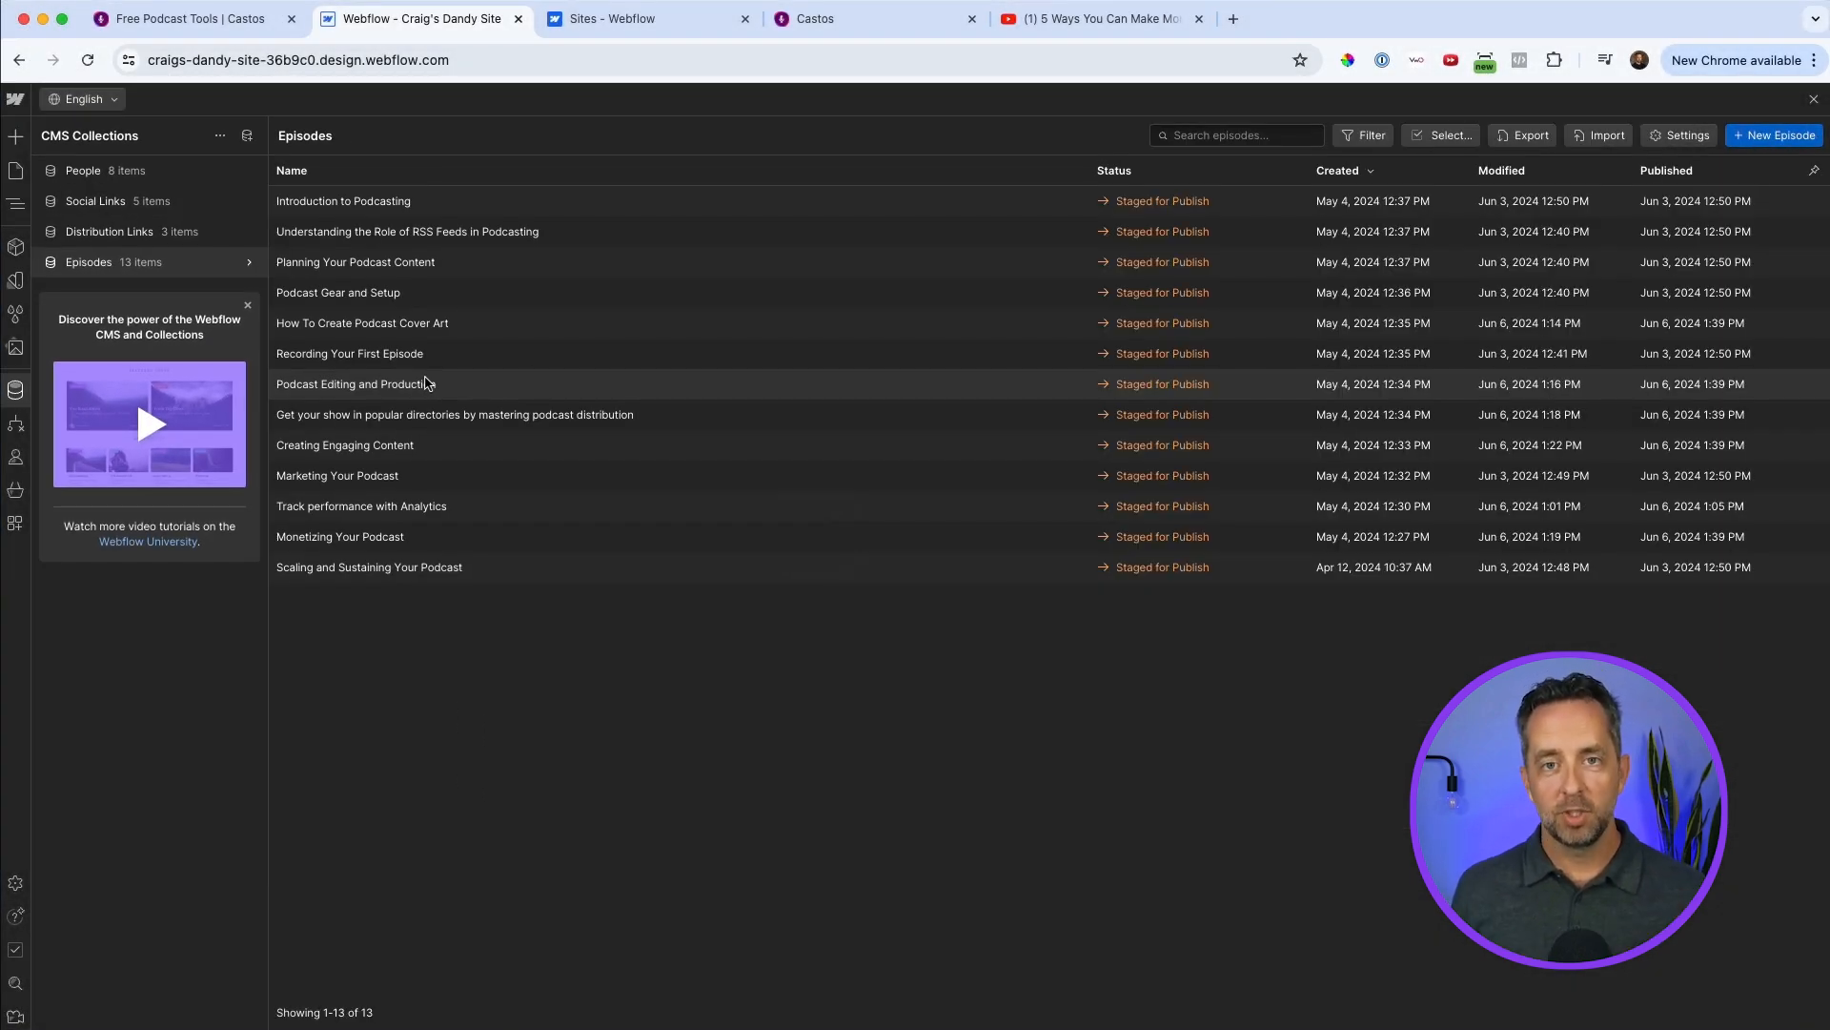
{"action": "left_click", "coordinate": [364, 204]}
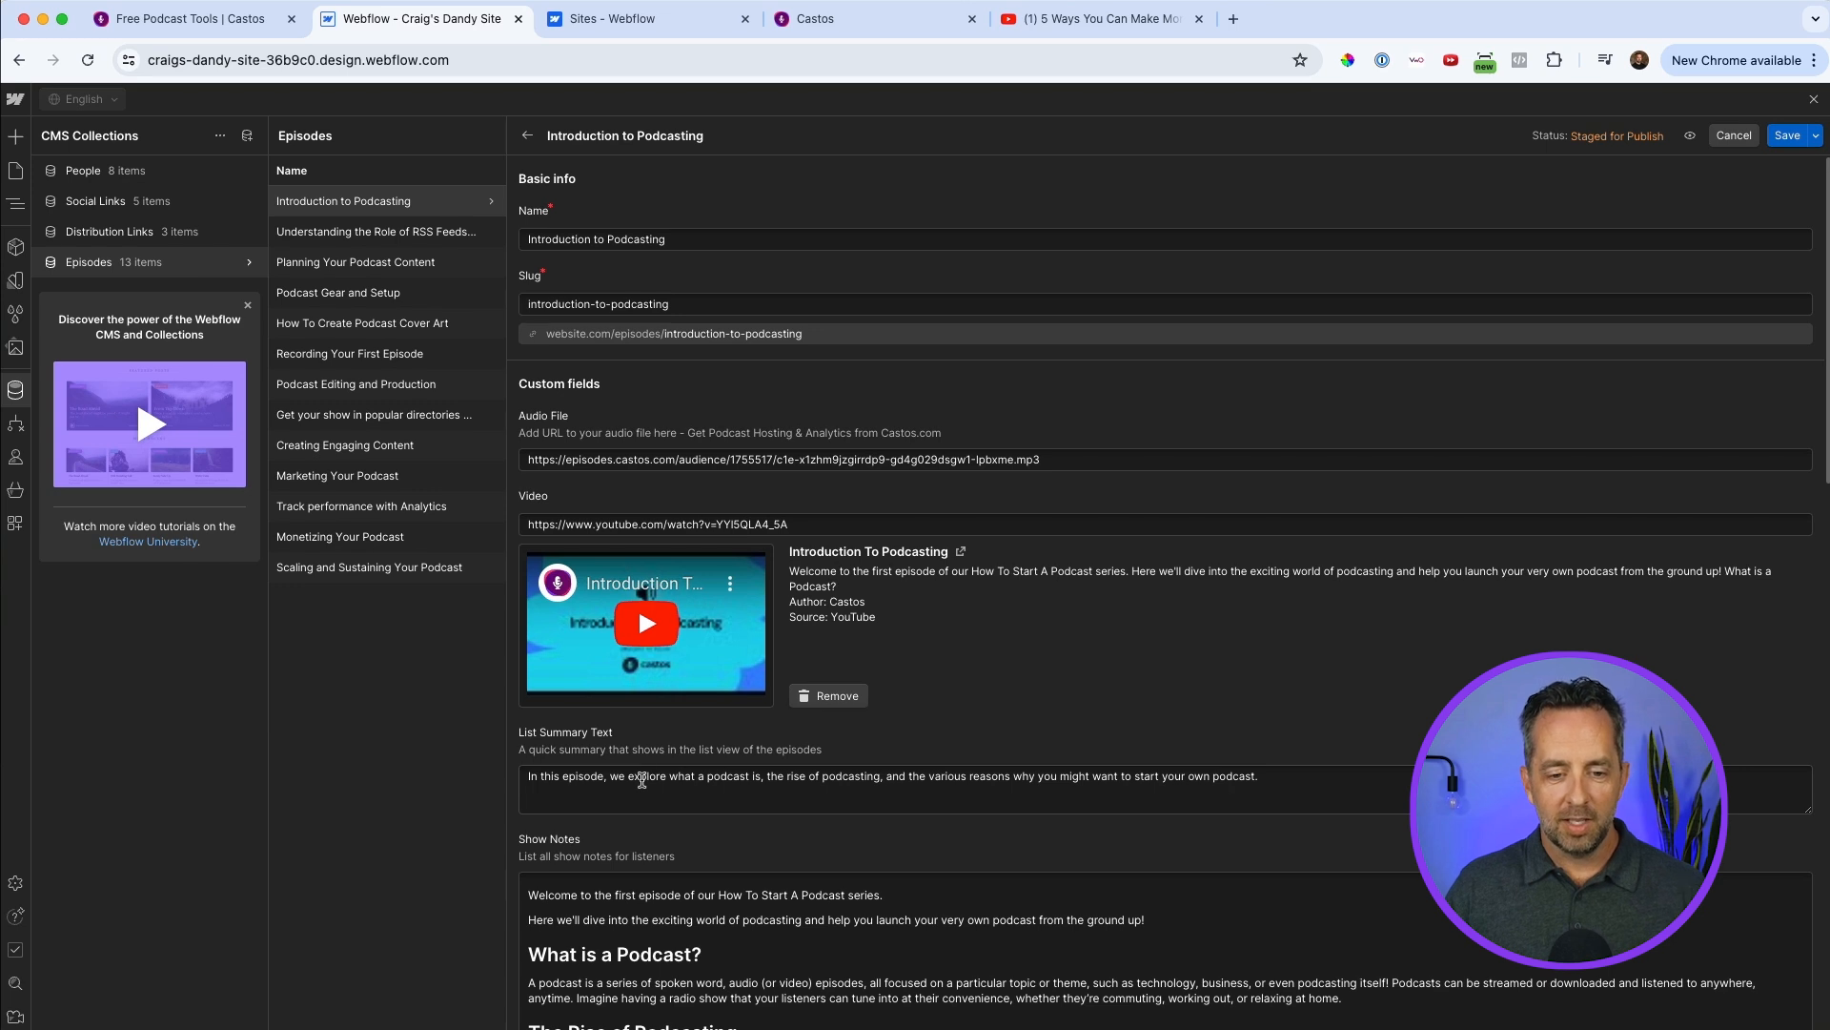
{"action": "scroll", "coordinate": [643, 780], "scroll_direction": "down", "scroll_amount": 2}
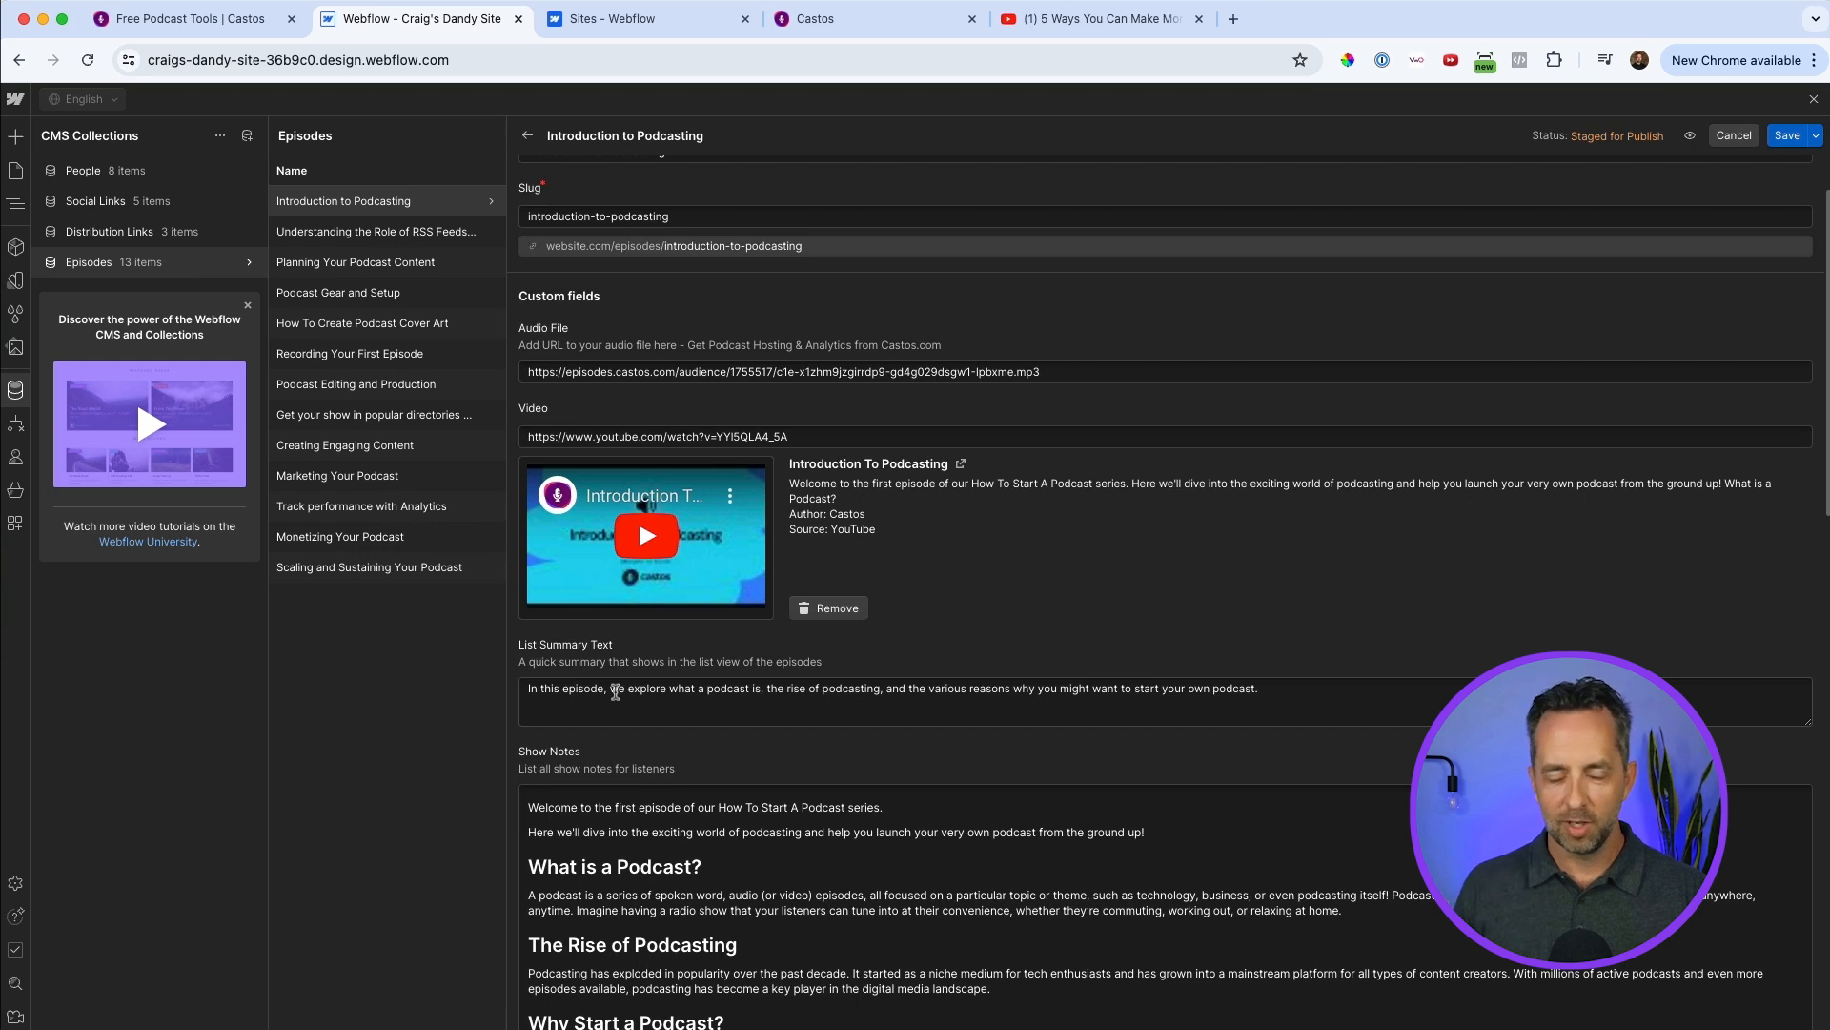
{"action": "scroll", "coordinate": [616, 690], "scroll_direction": "down", "scroll_amount": 3}
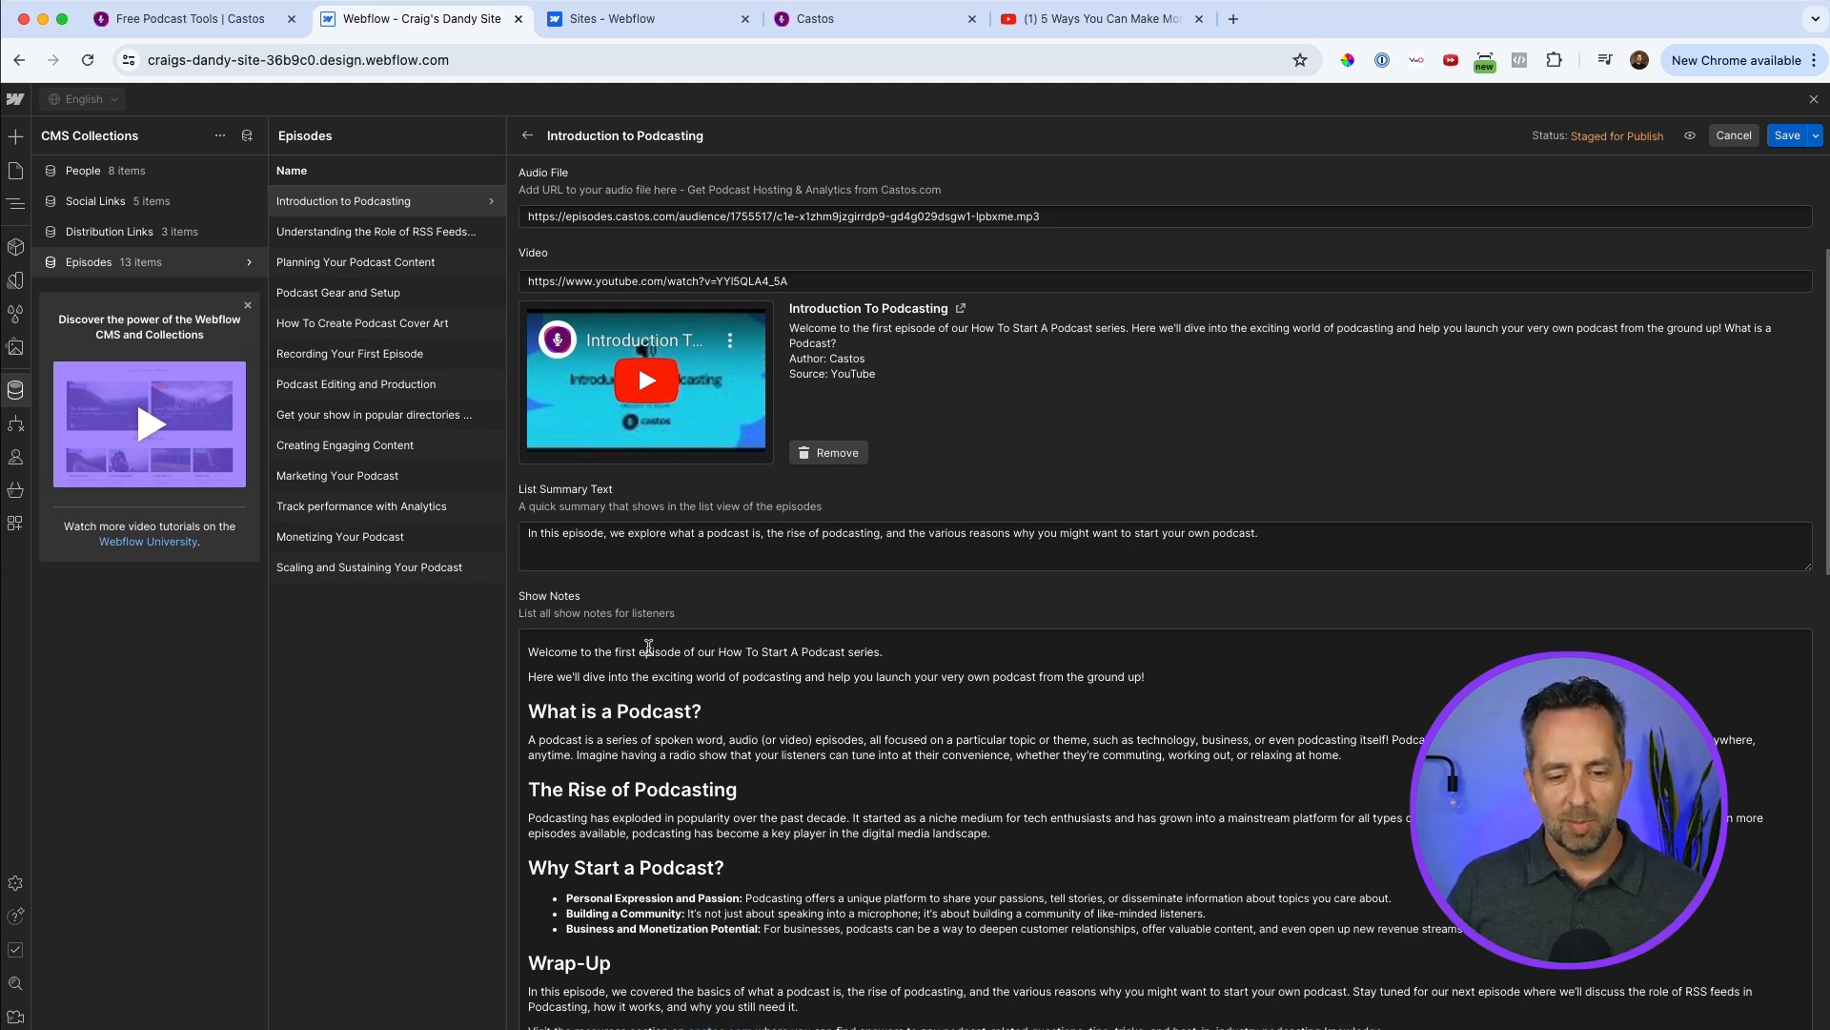
{"action": "scroll", "coordinate": [648, 647], "scroll_direction": "down", "scroll_amount": 5}
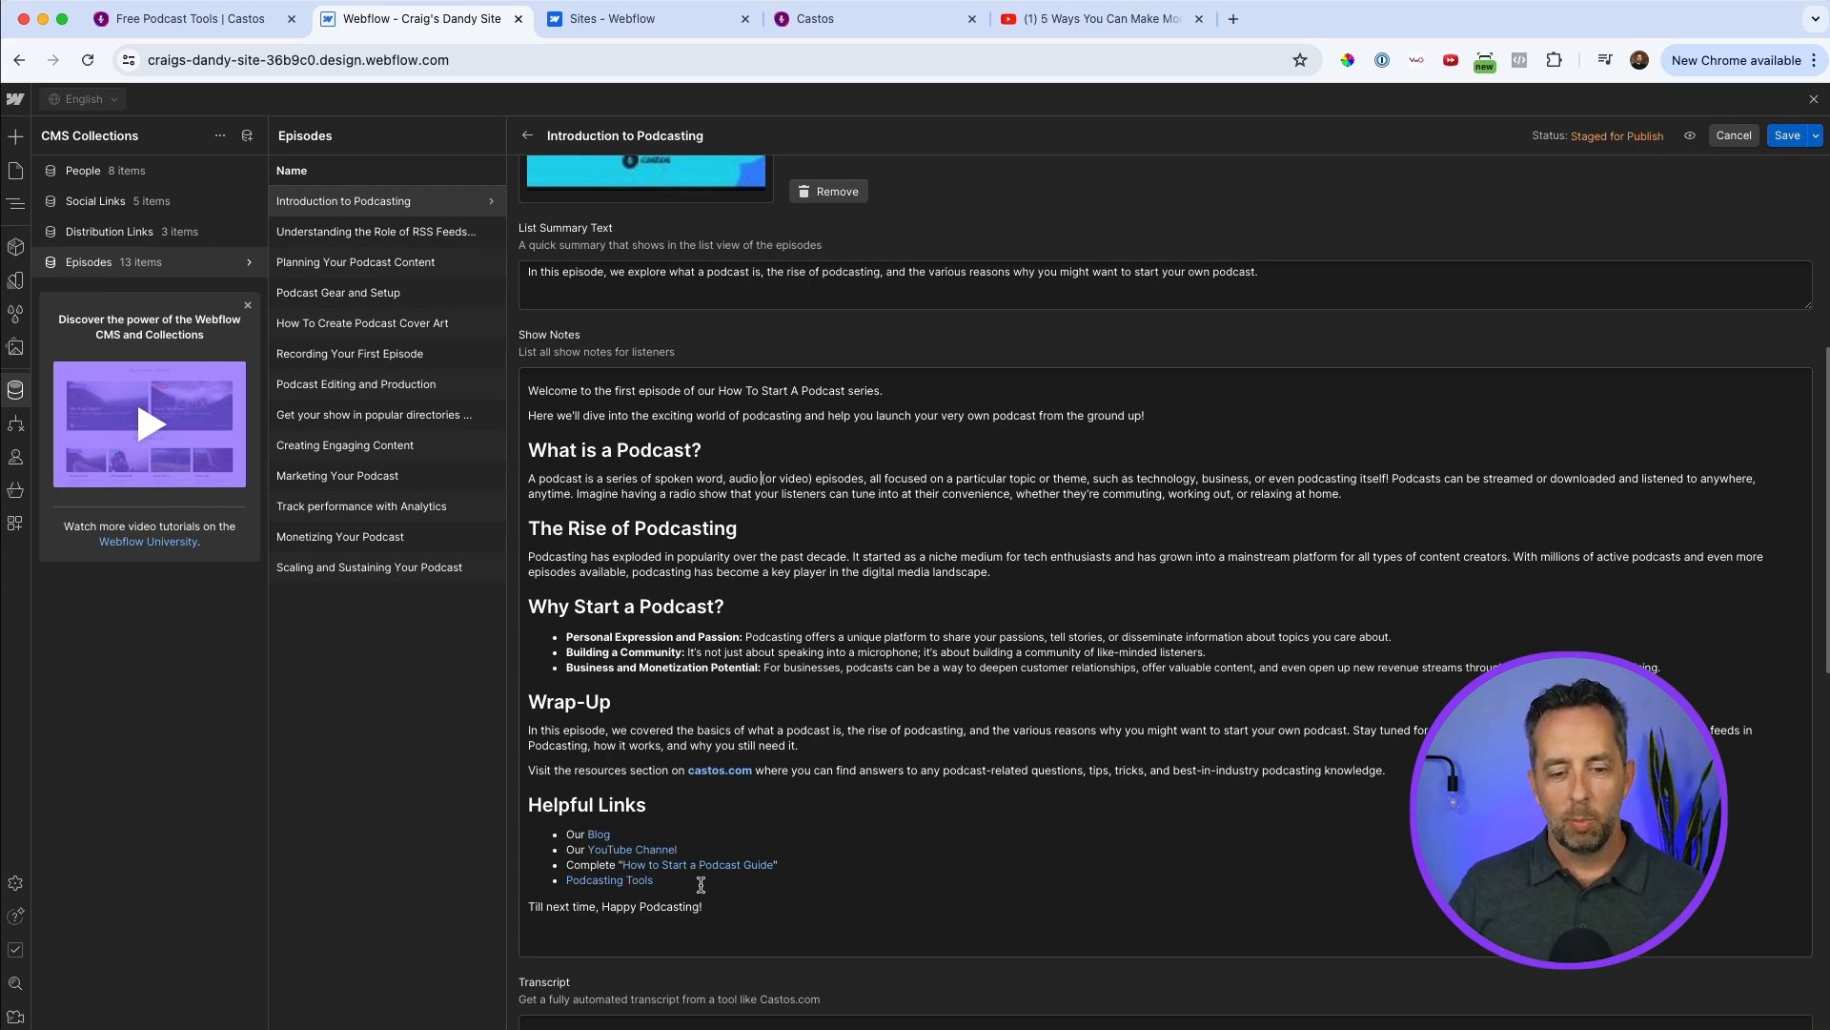
{"action": "scroll", "coordinate": [701, 885], "scroll_direction": "down", "scroll_amount": 5}
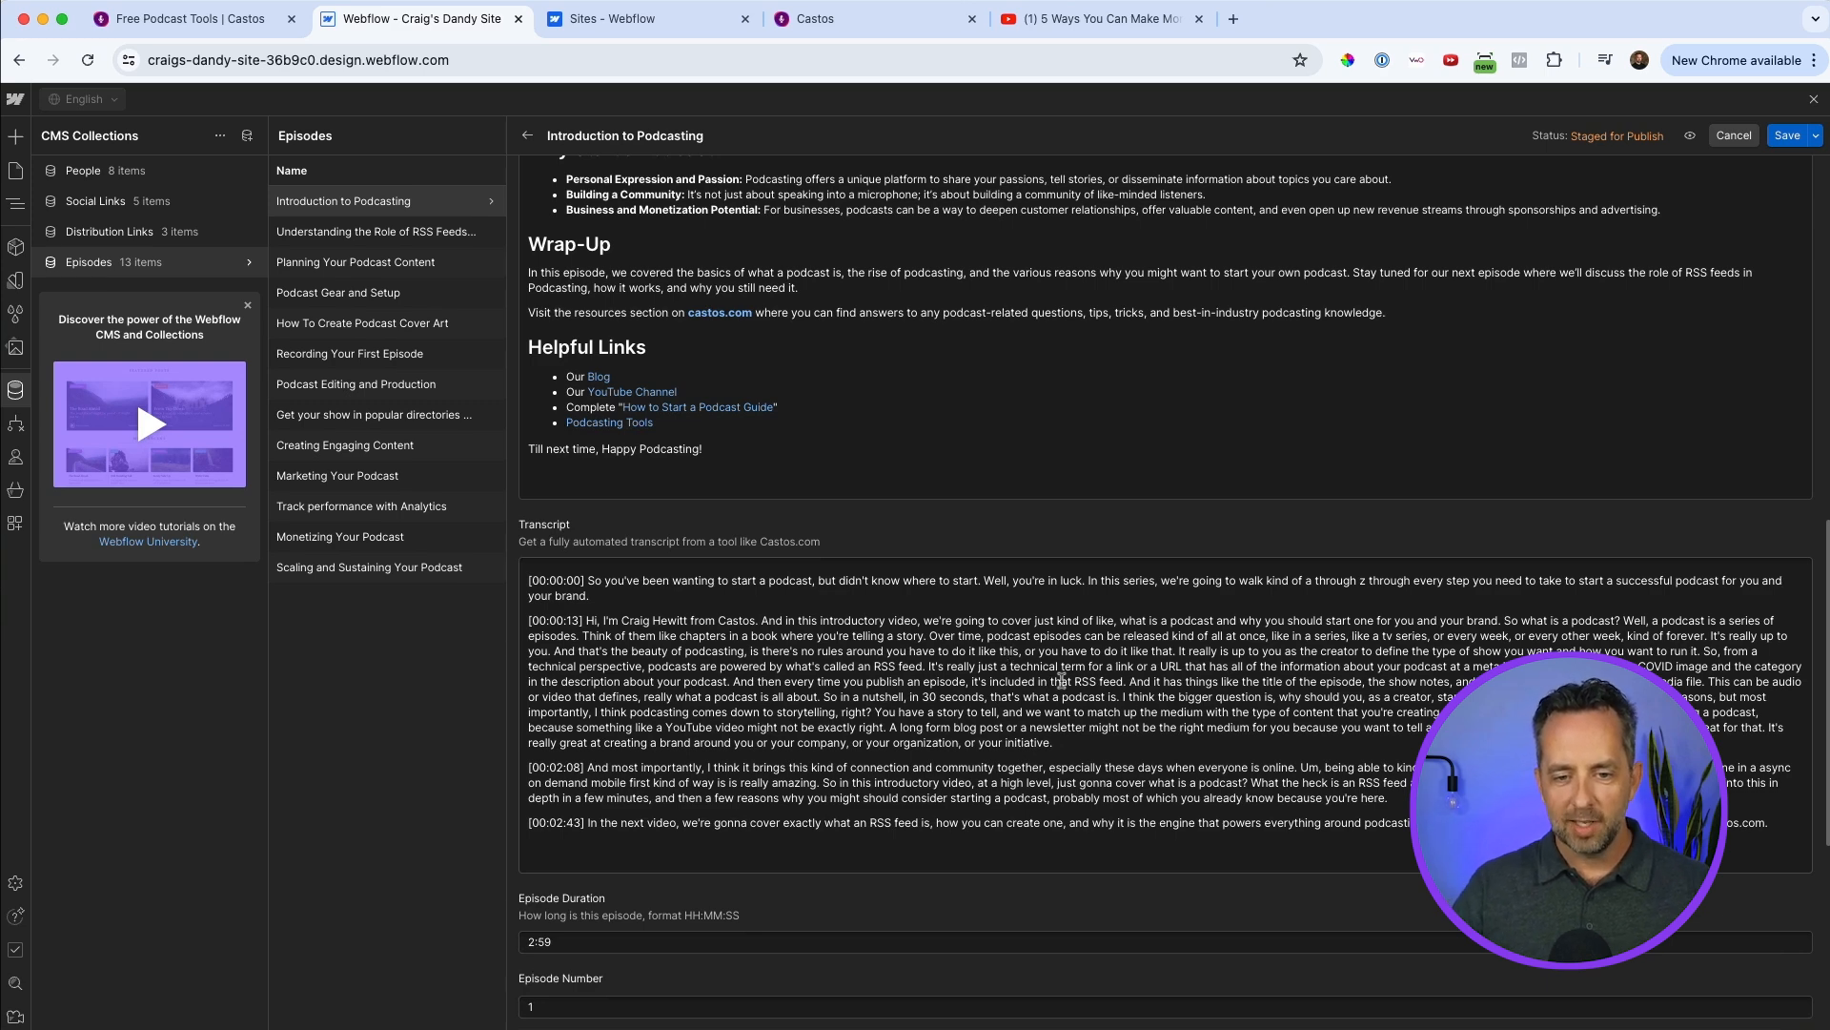
{"action": "scroll", "coordinate": [782, 679], "scroll_direction": "down", "scroll_amount": 2}
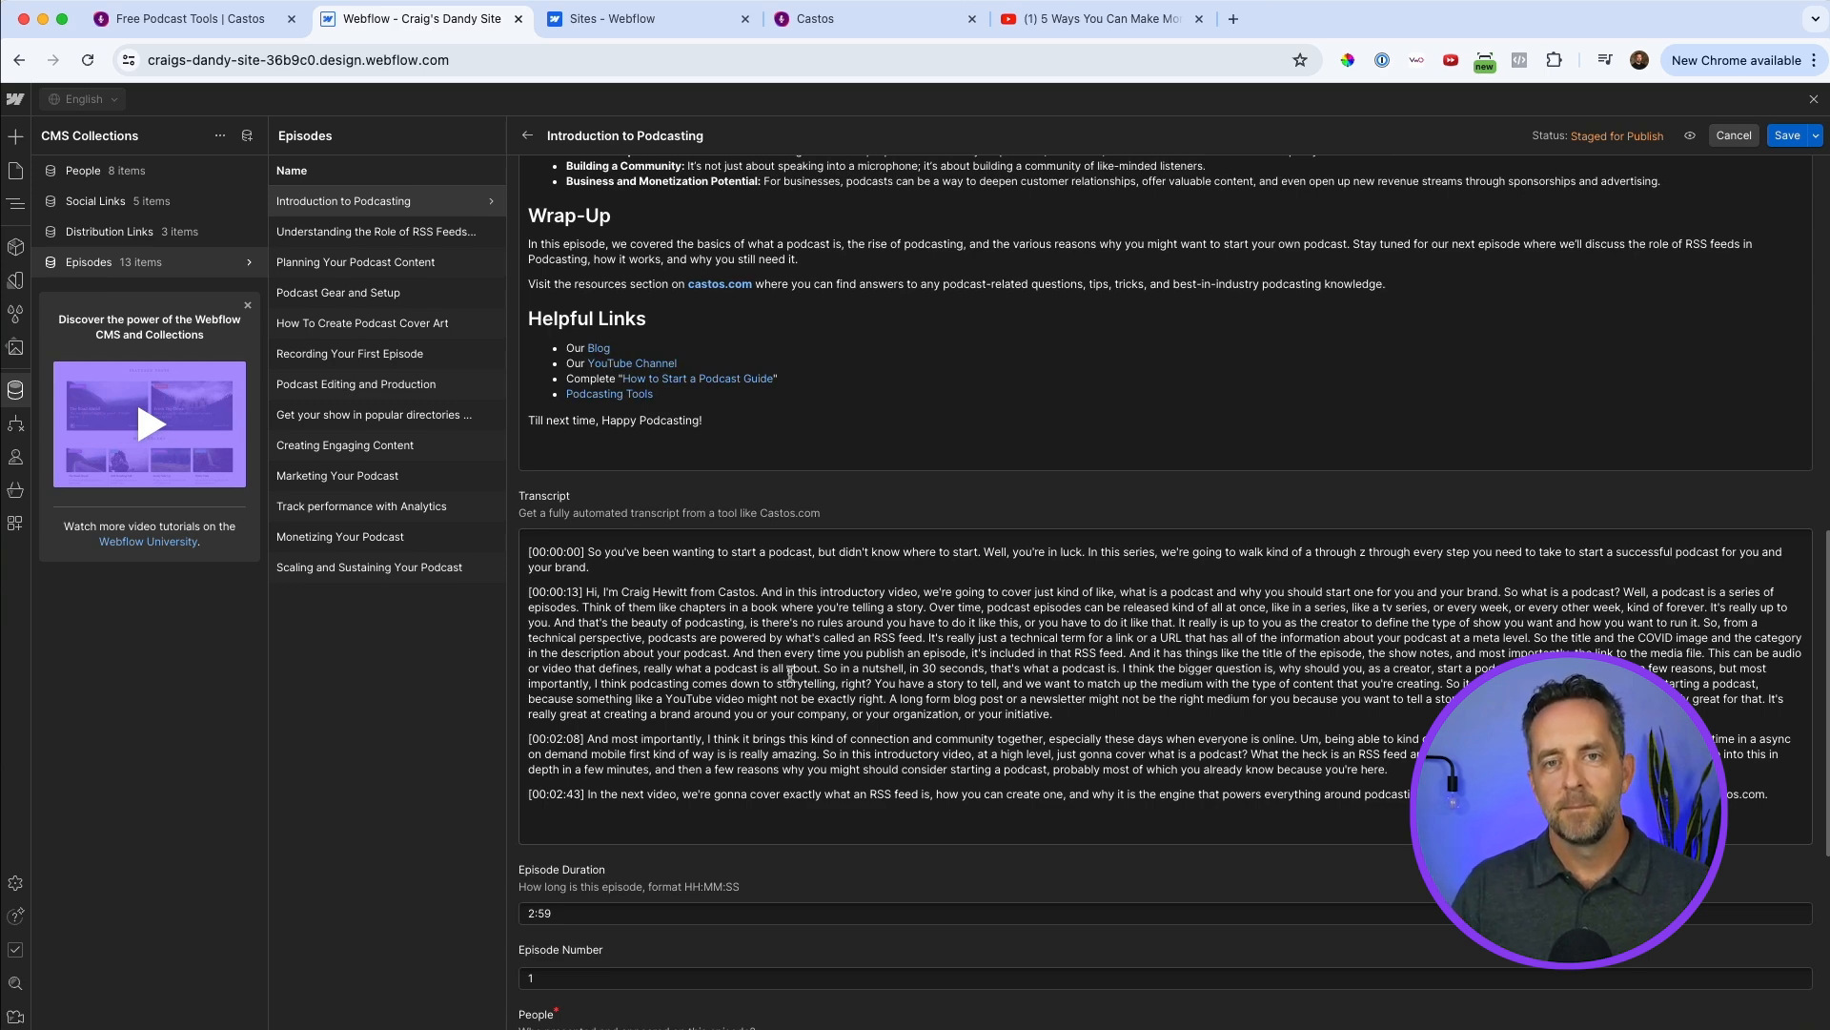
{"action": "scroll", "coordinate": [789, 675], "scroll_direction": "down", "scroll_amount": 5}
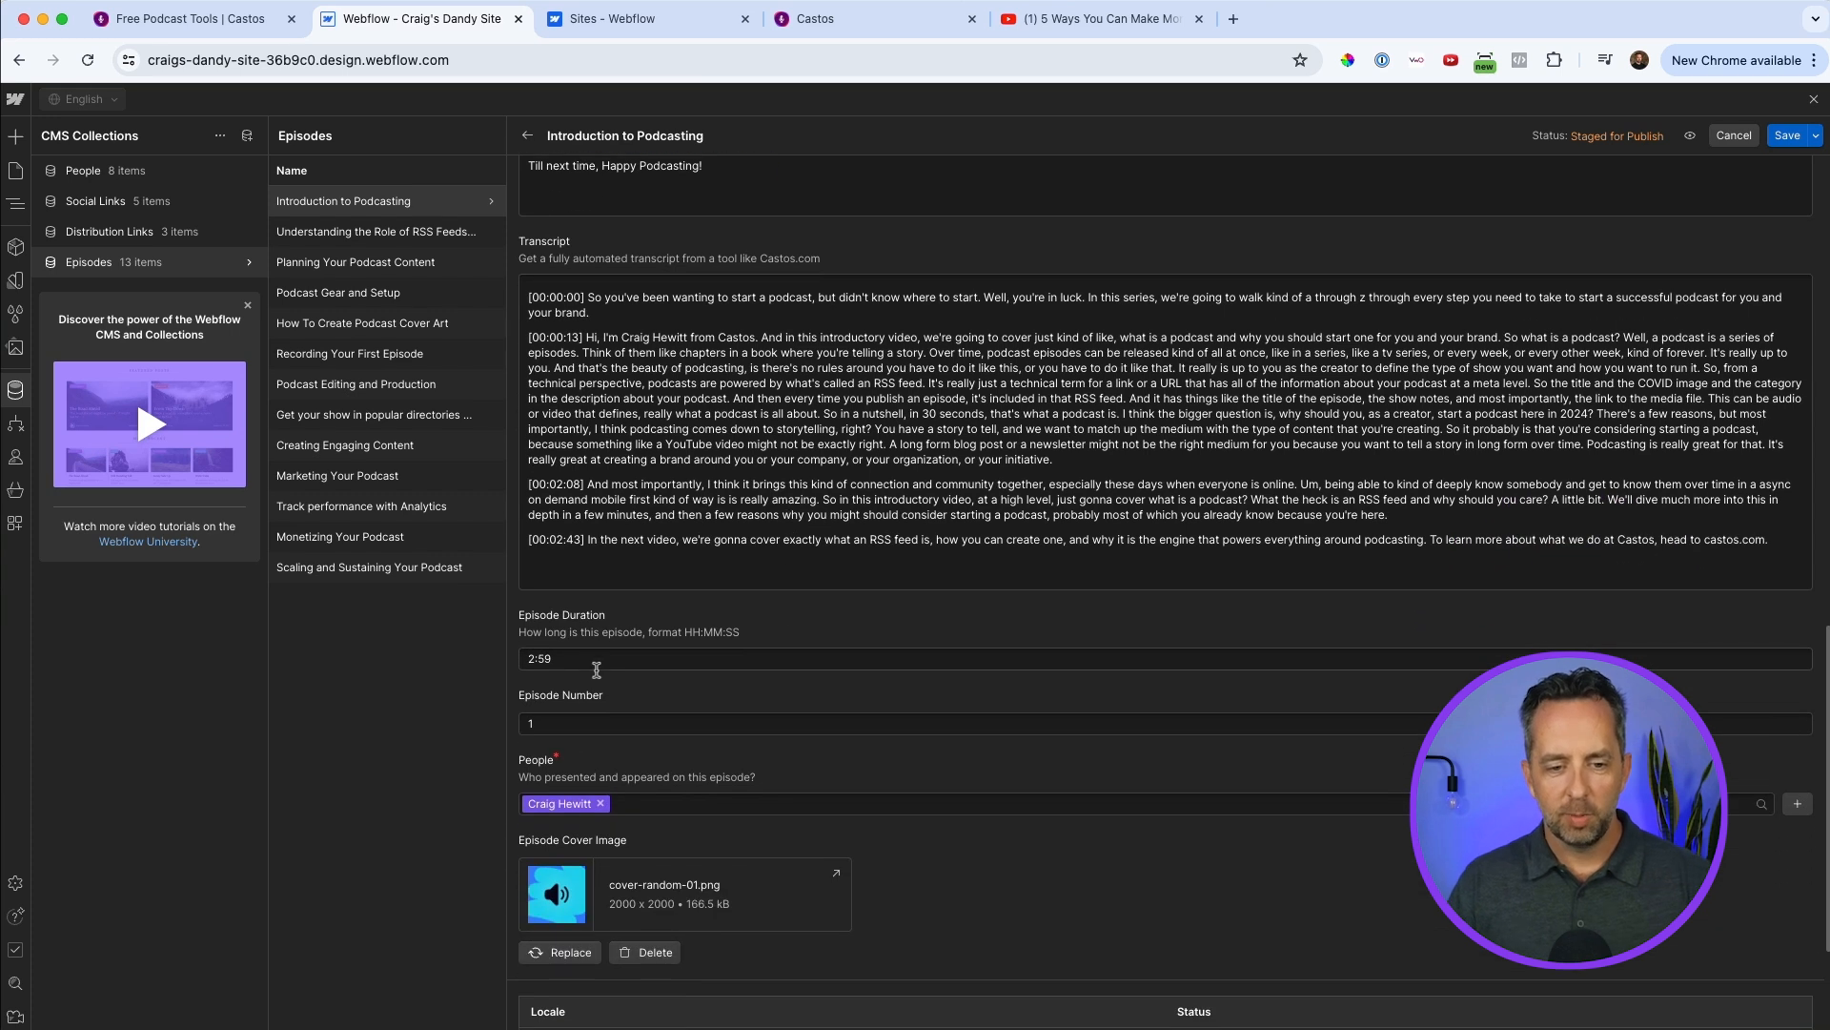
Check the People options for the "Introduction to Podcasting" episode and review its cover image.
{"action": "left_click", "coordinate": [637, 803]}
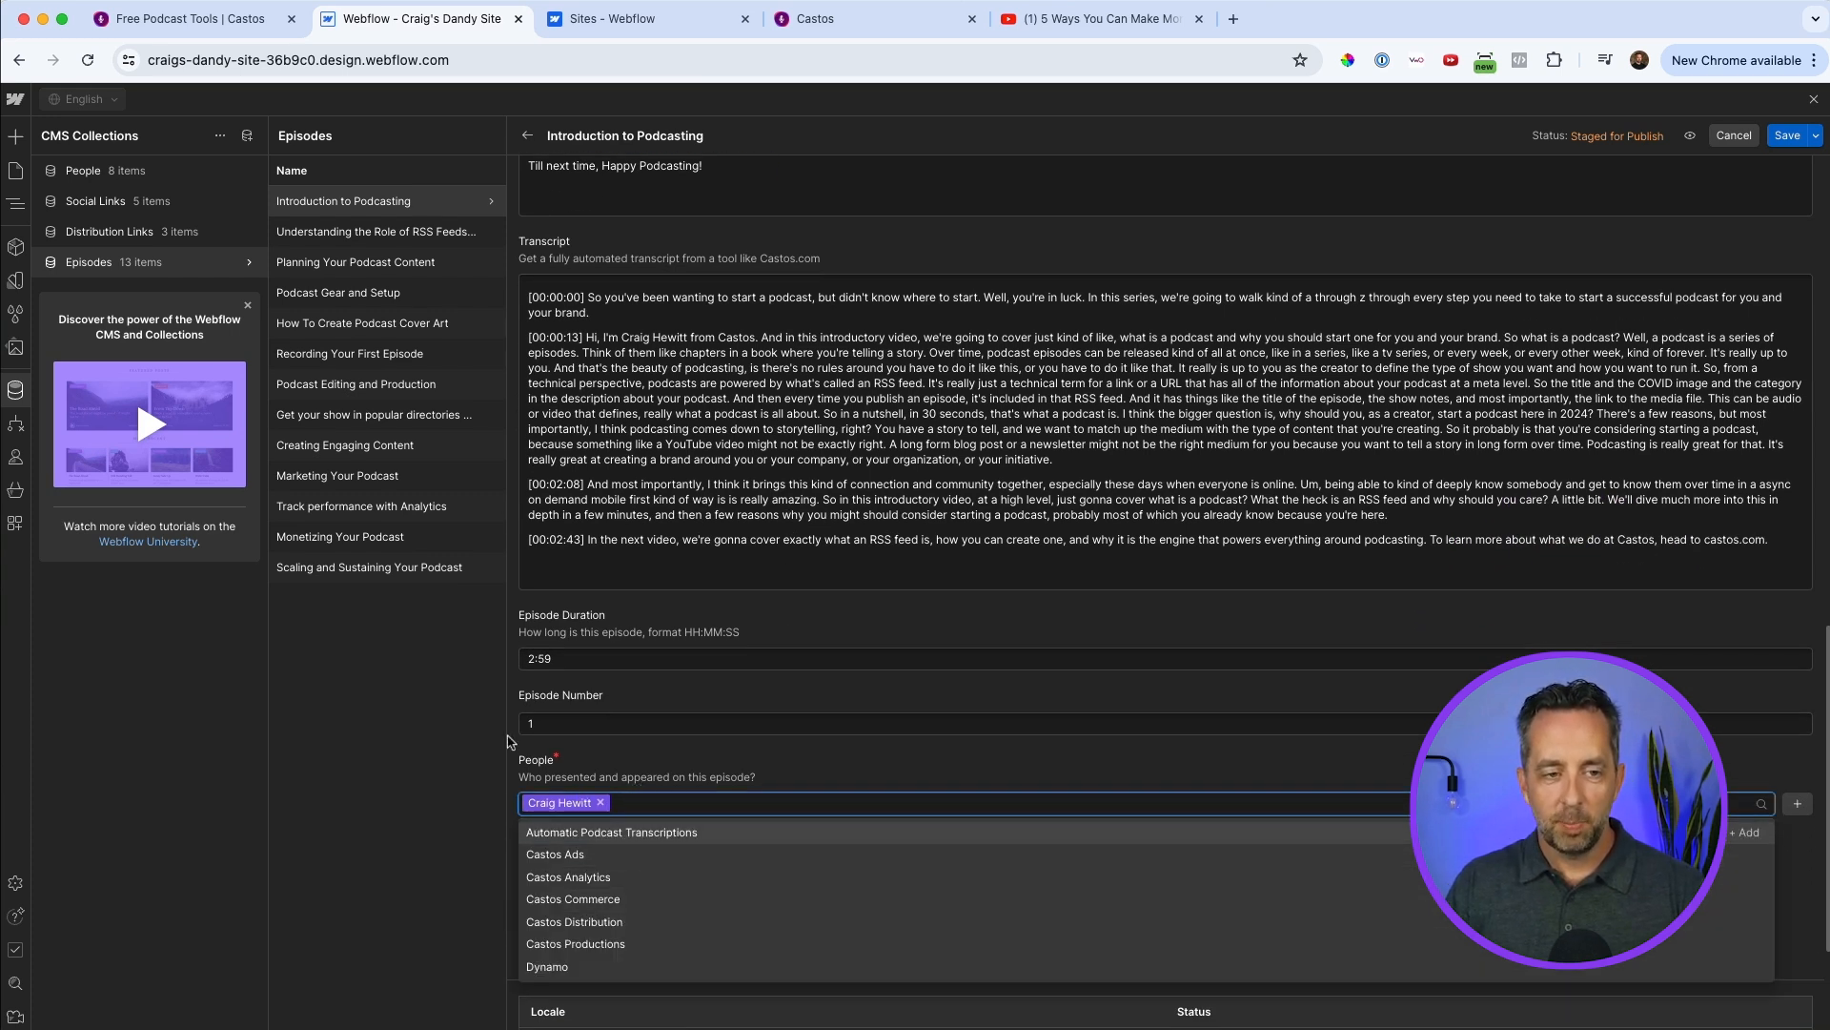
{"action": "left_click", "coordinate": [436, 694]}
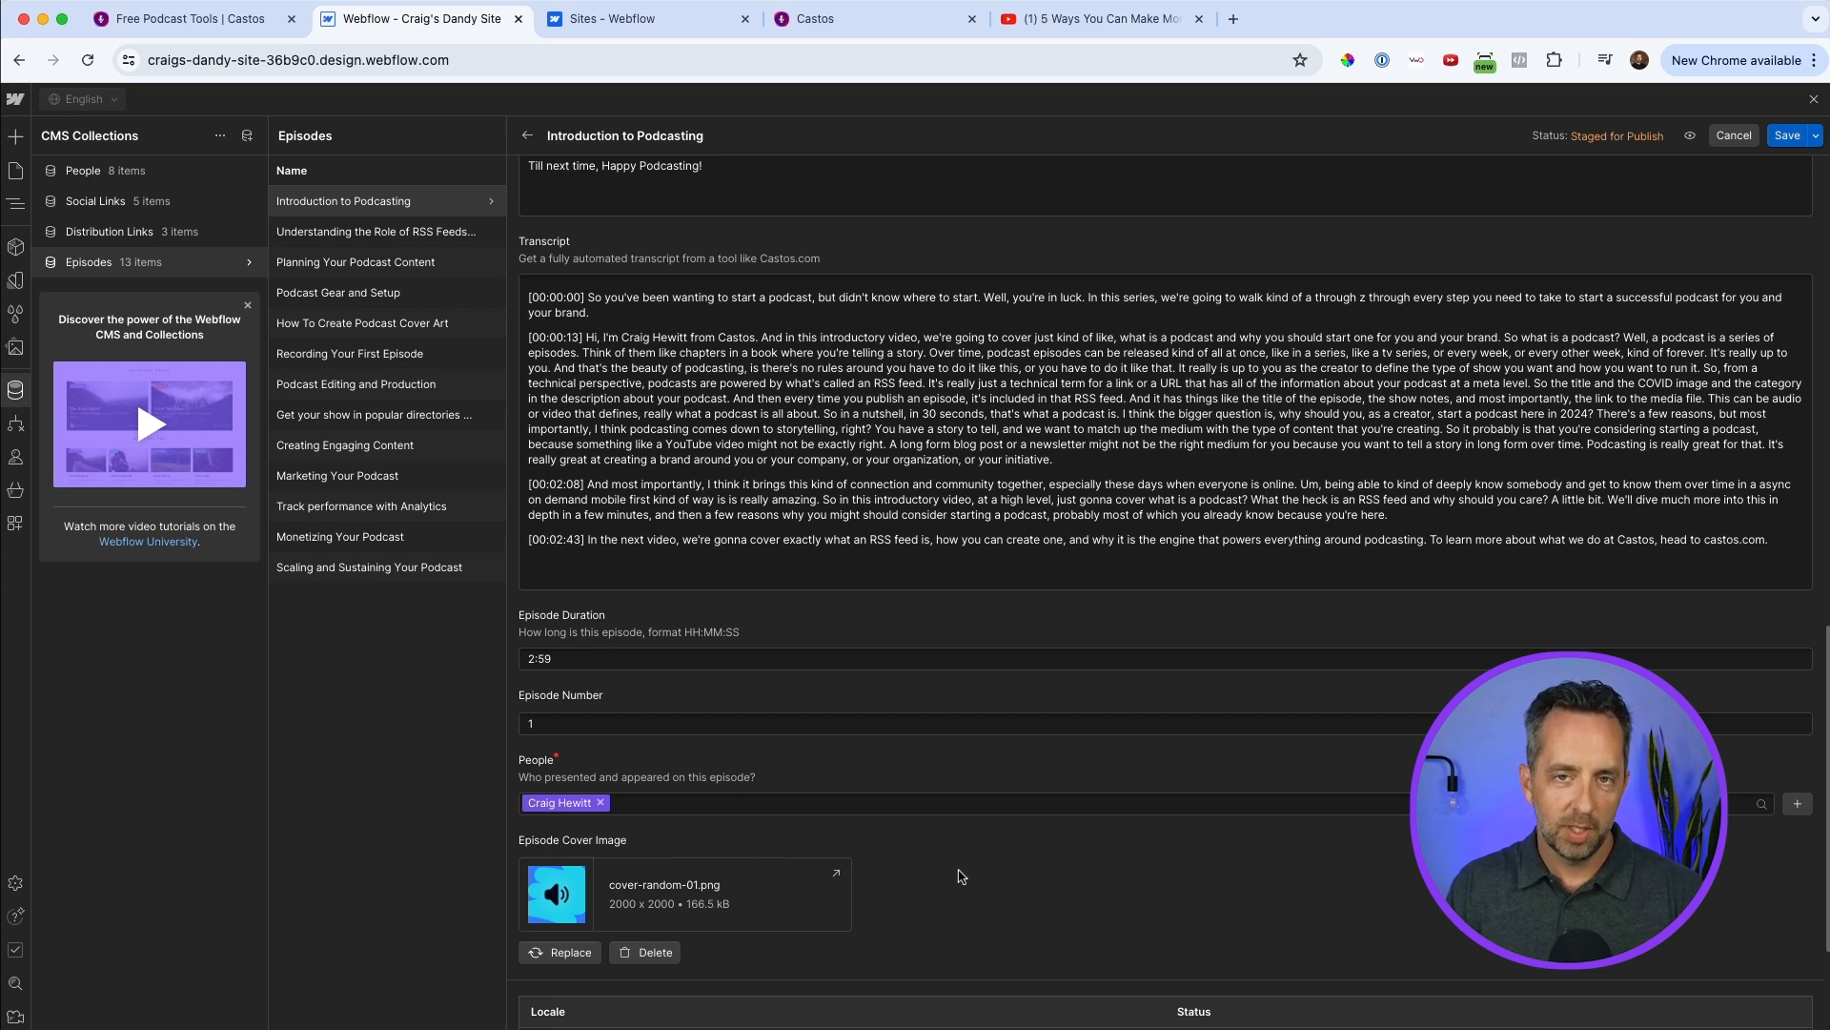
{"action": "scroll", "coordinate": [960, 875], "scroll_direction": "down", "scroll_amount": 1}
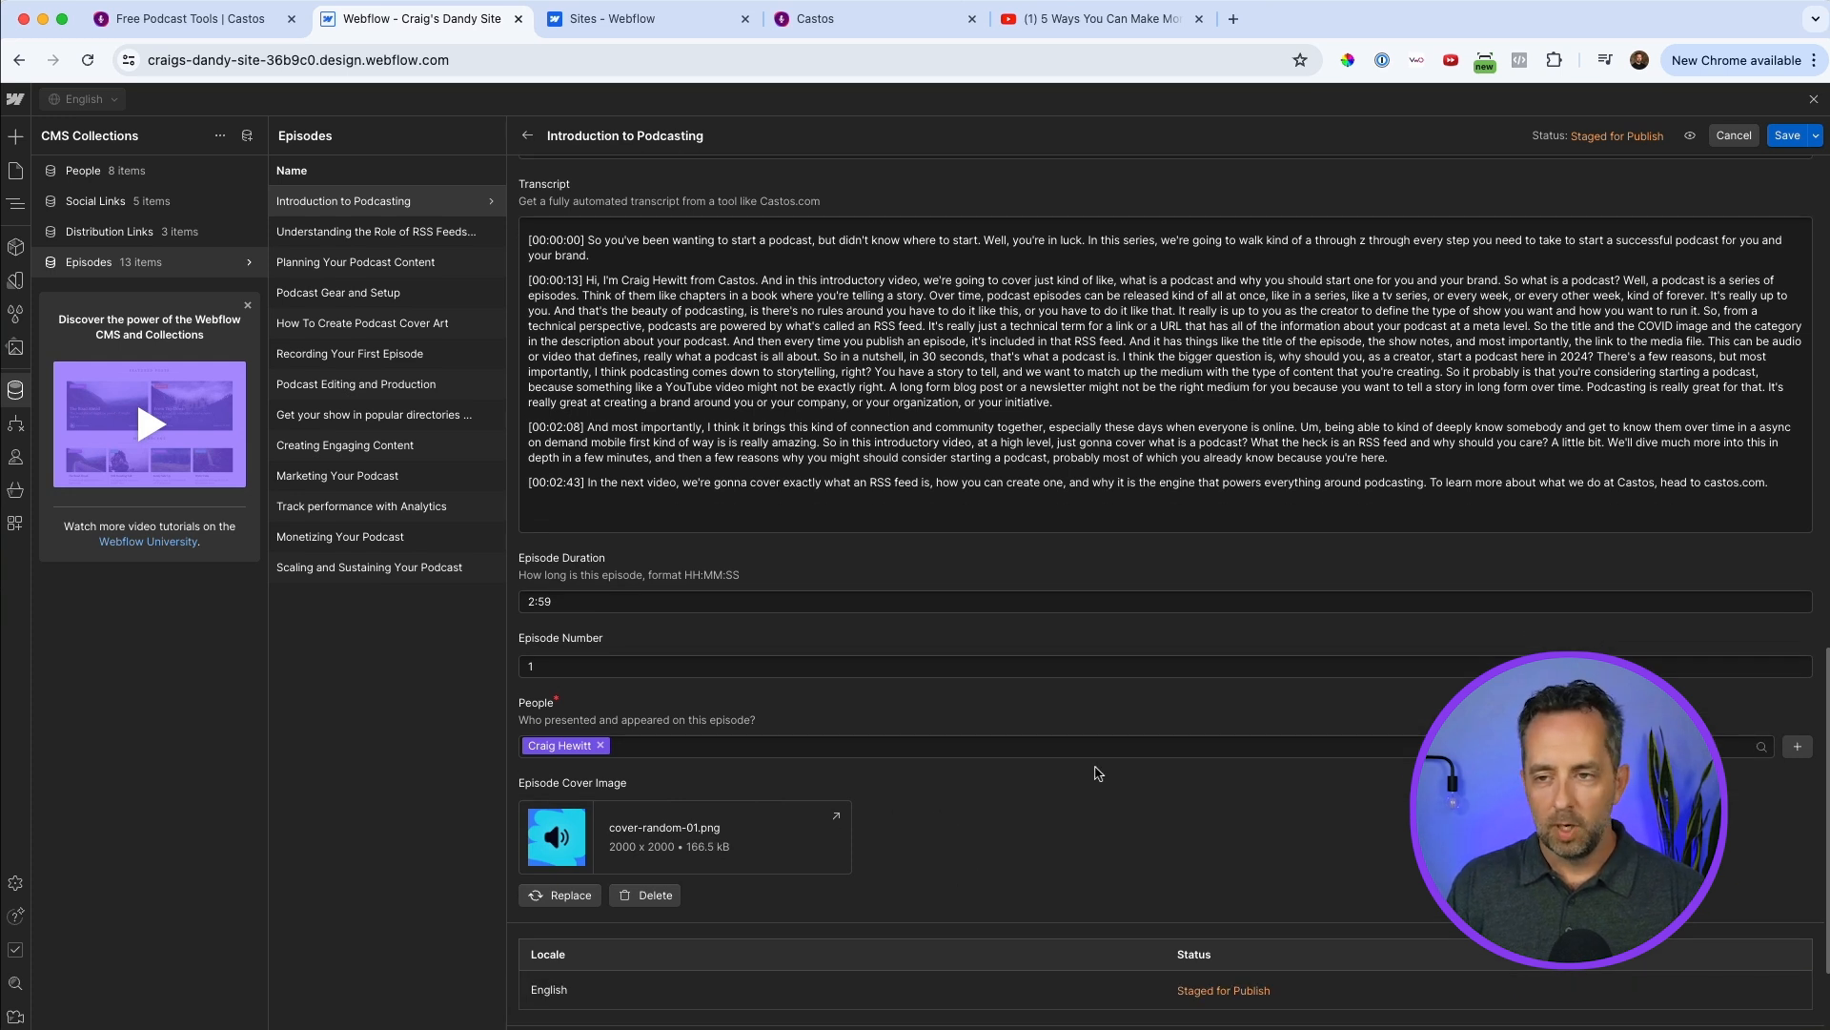
Start a new item in the Episodes collection and name it "How to train a puppy".
{"action": "left_click", "coordinate": [88, 268]}
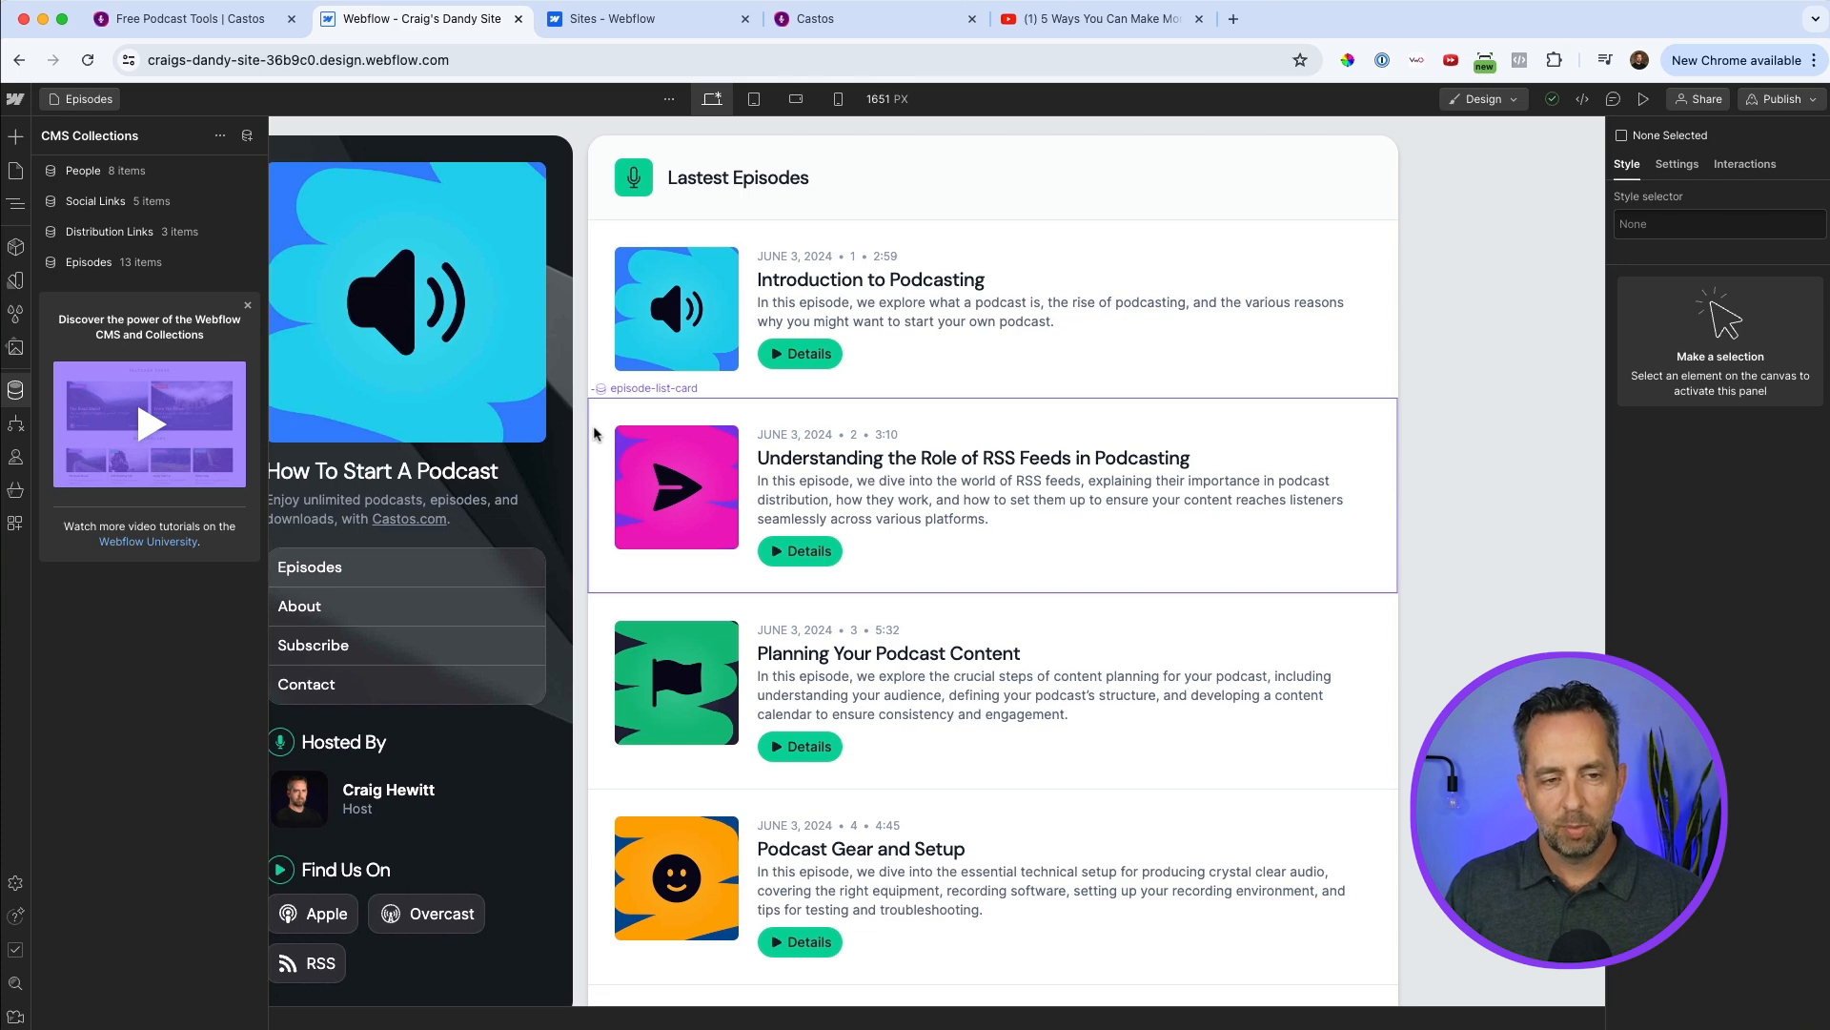
{"action": "left_click", "coordinate": [88, 270]}
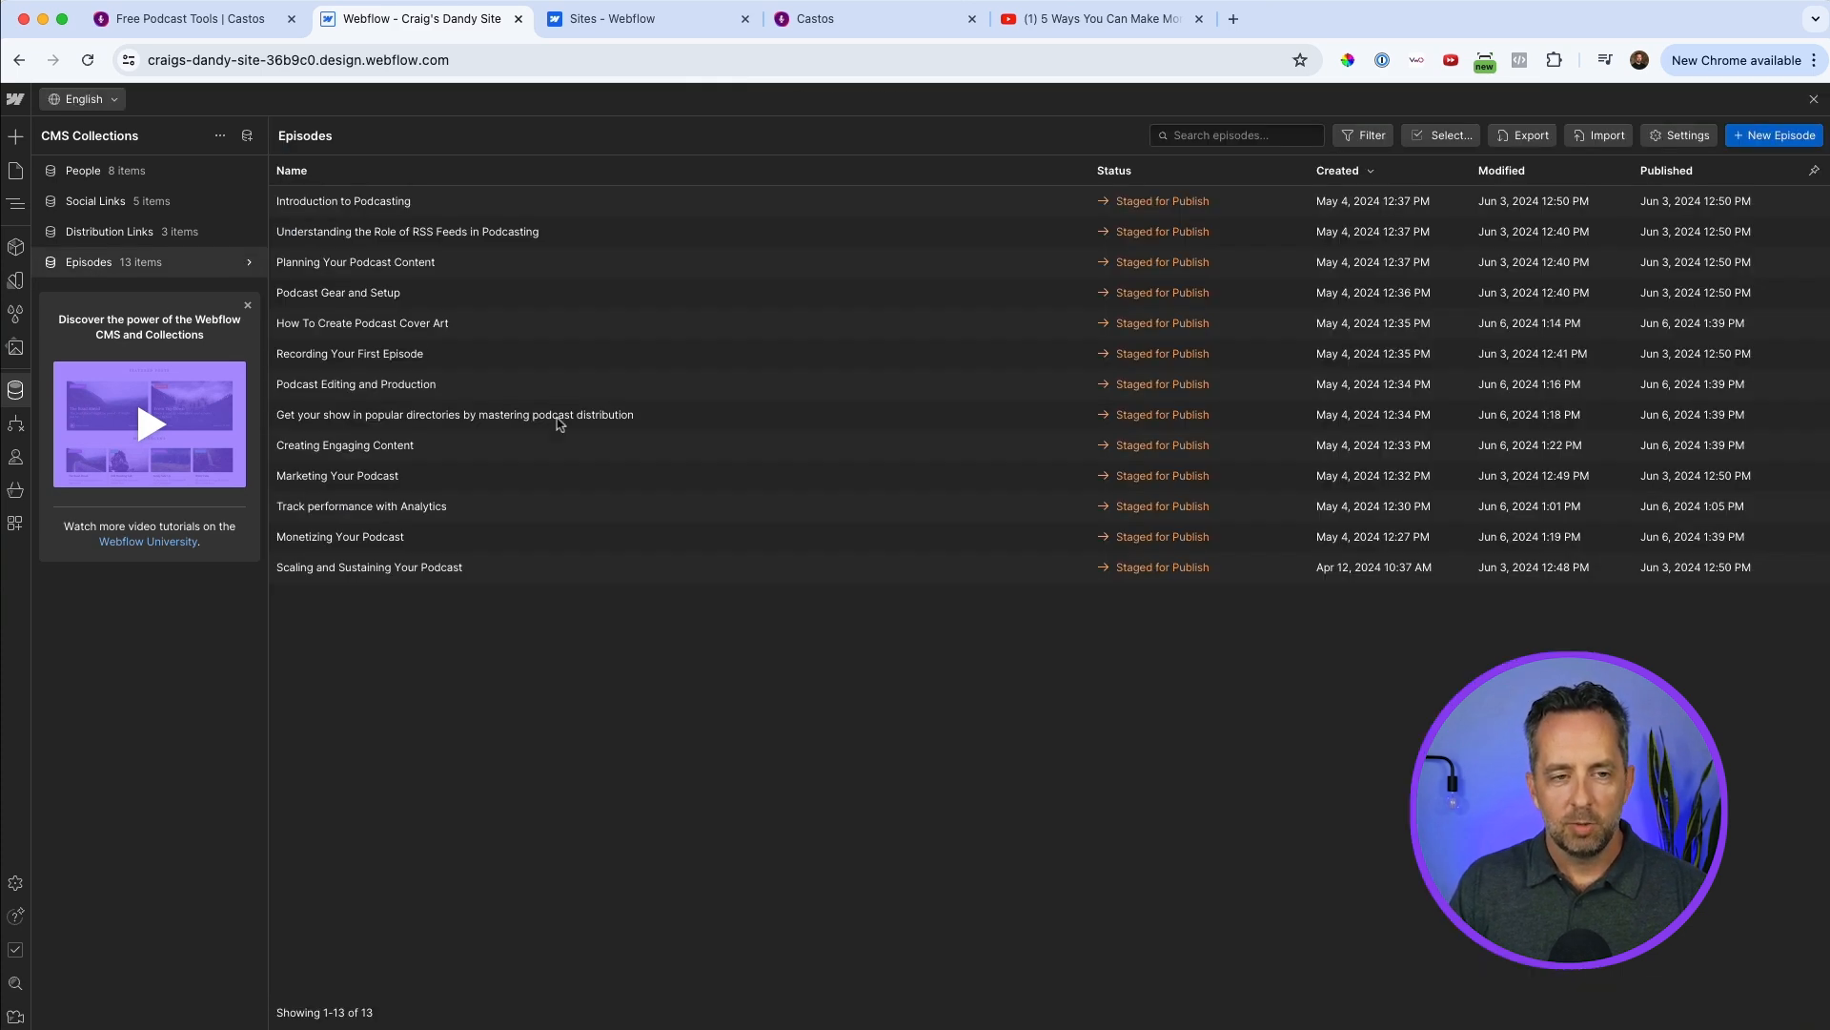
{"action": "left_click", "coordinate": [1774, 134]}
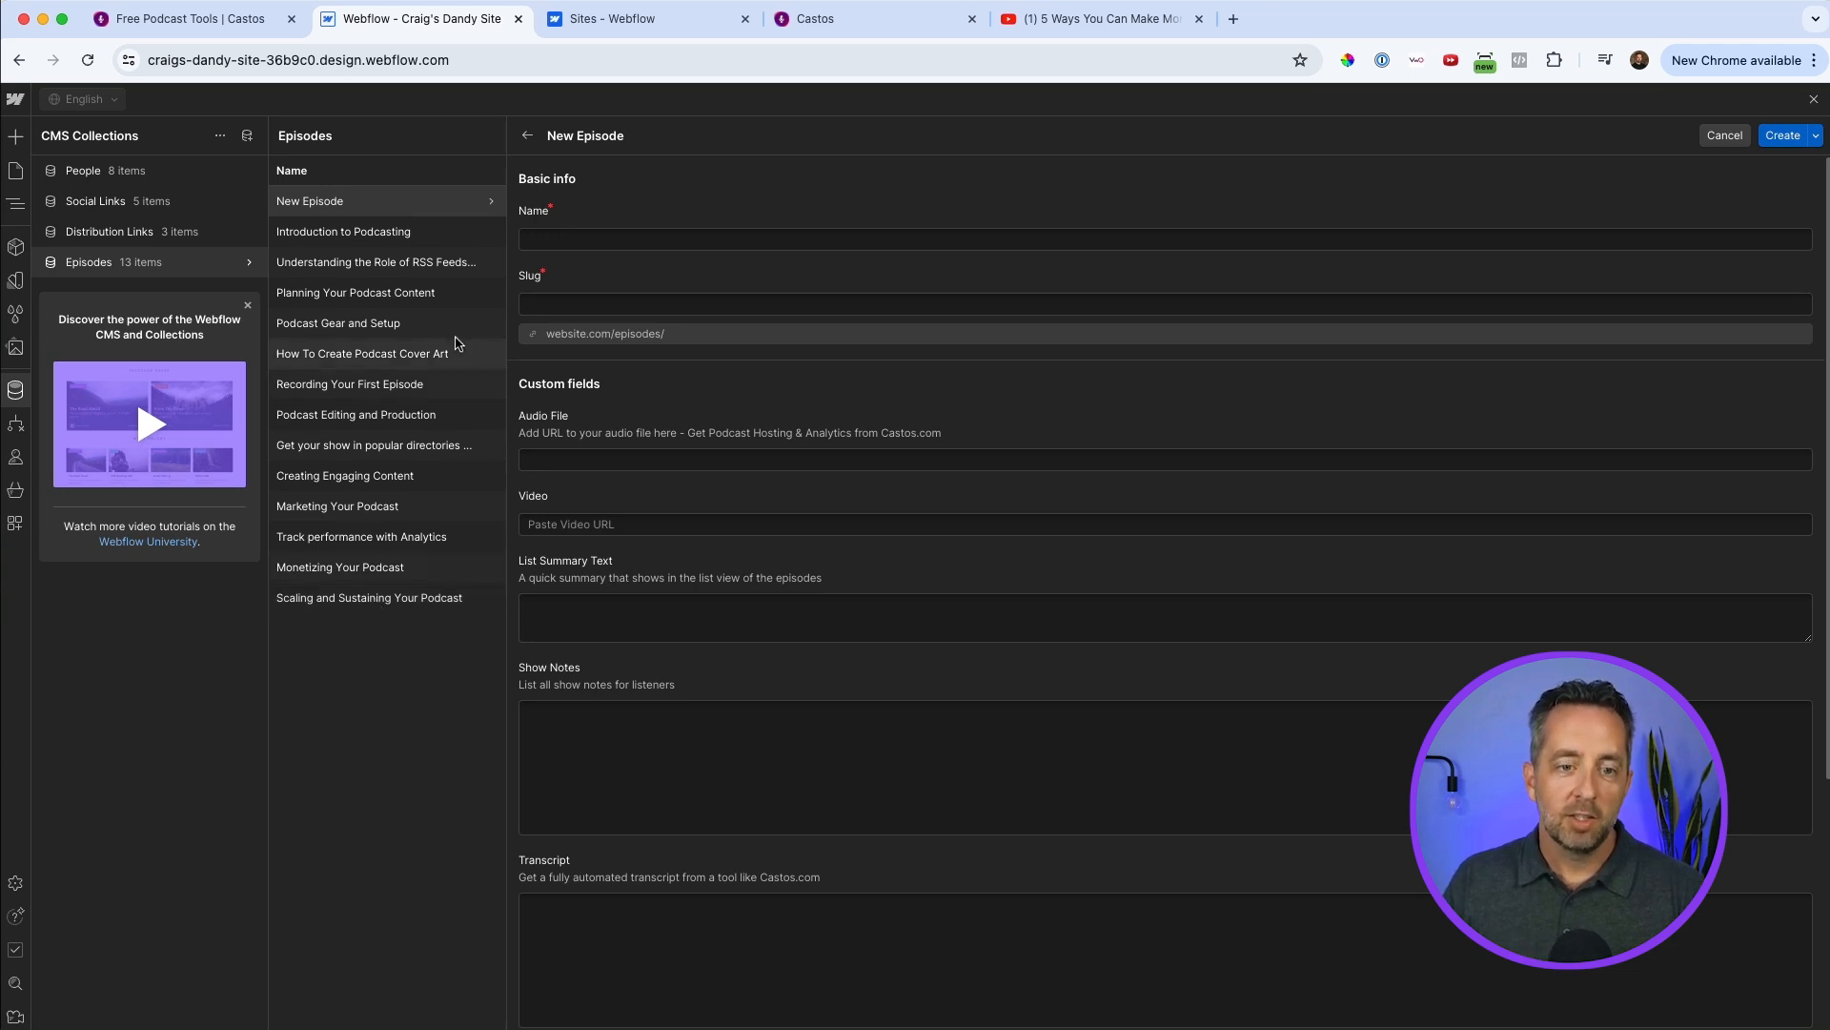
{"action": "left_click", "coordinate": [631, 235]}
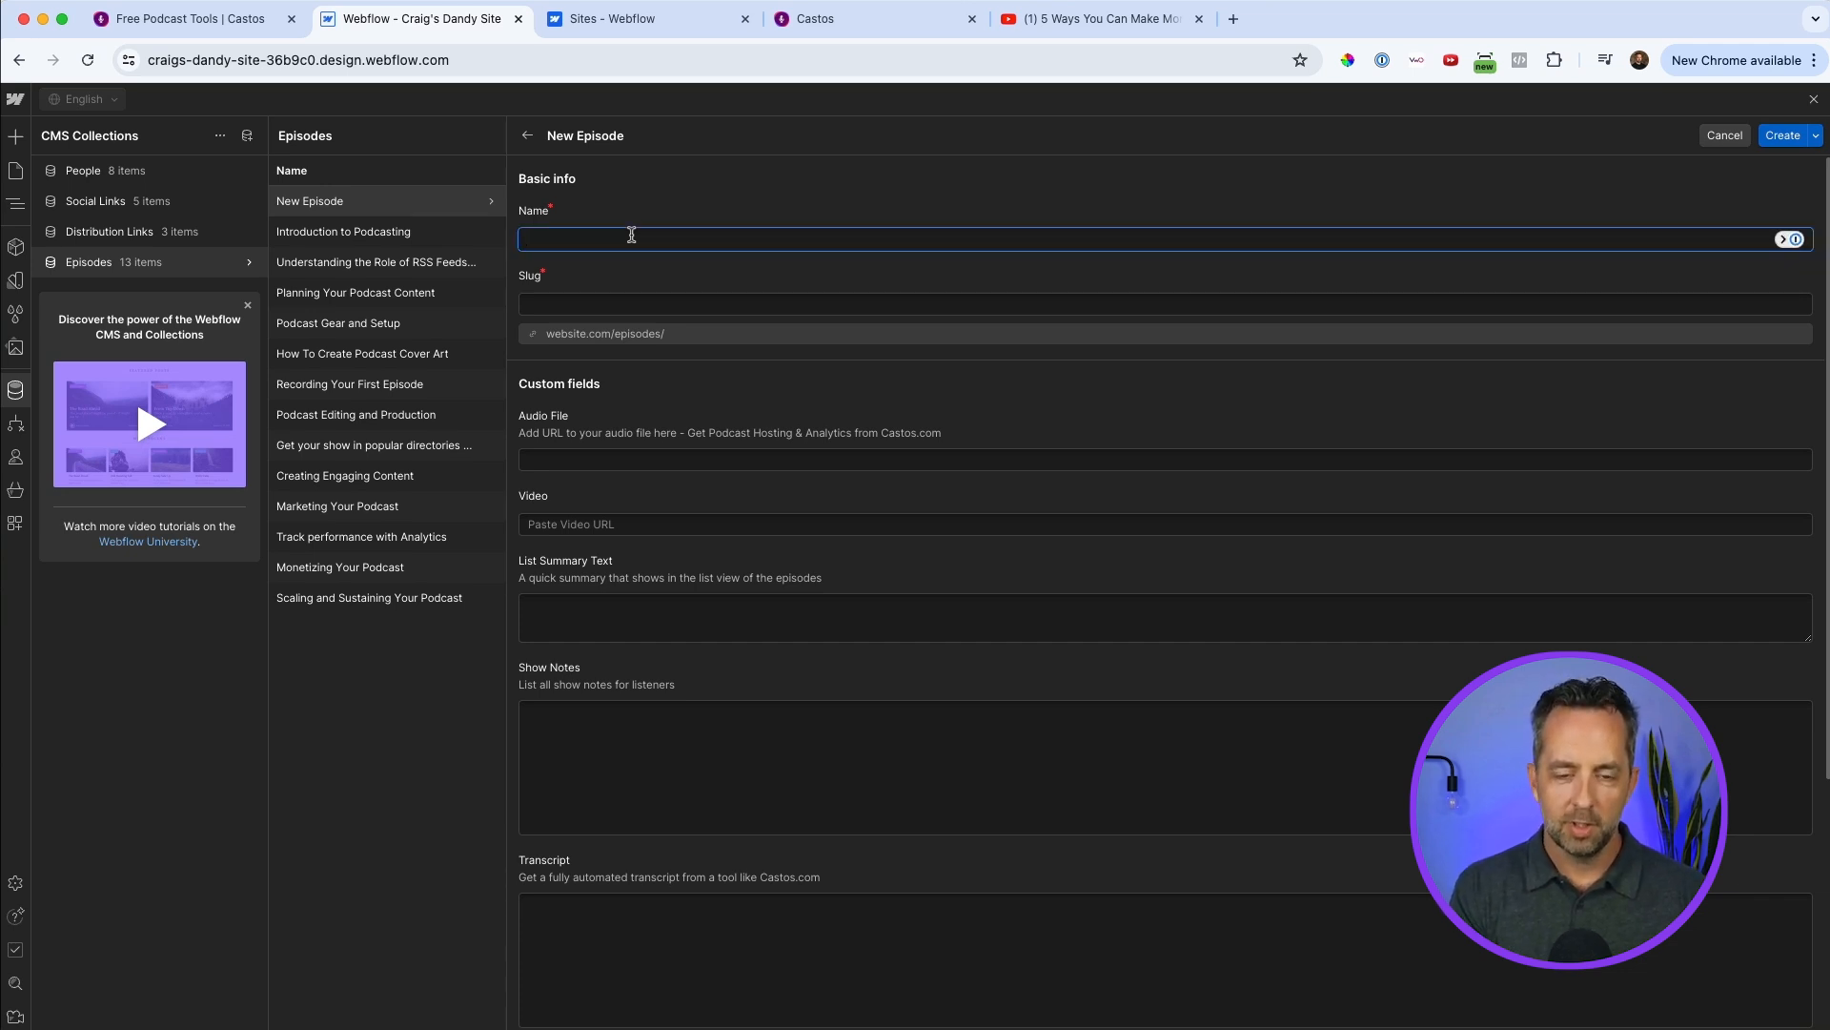
{"action": "type", "text": "How to tra"}
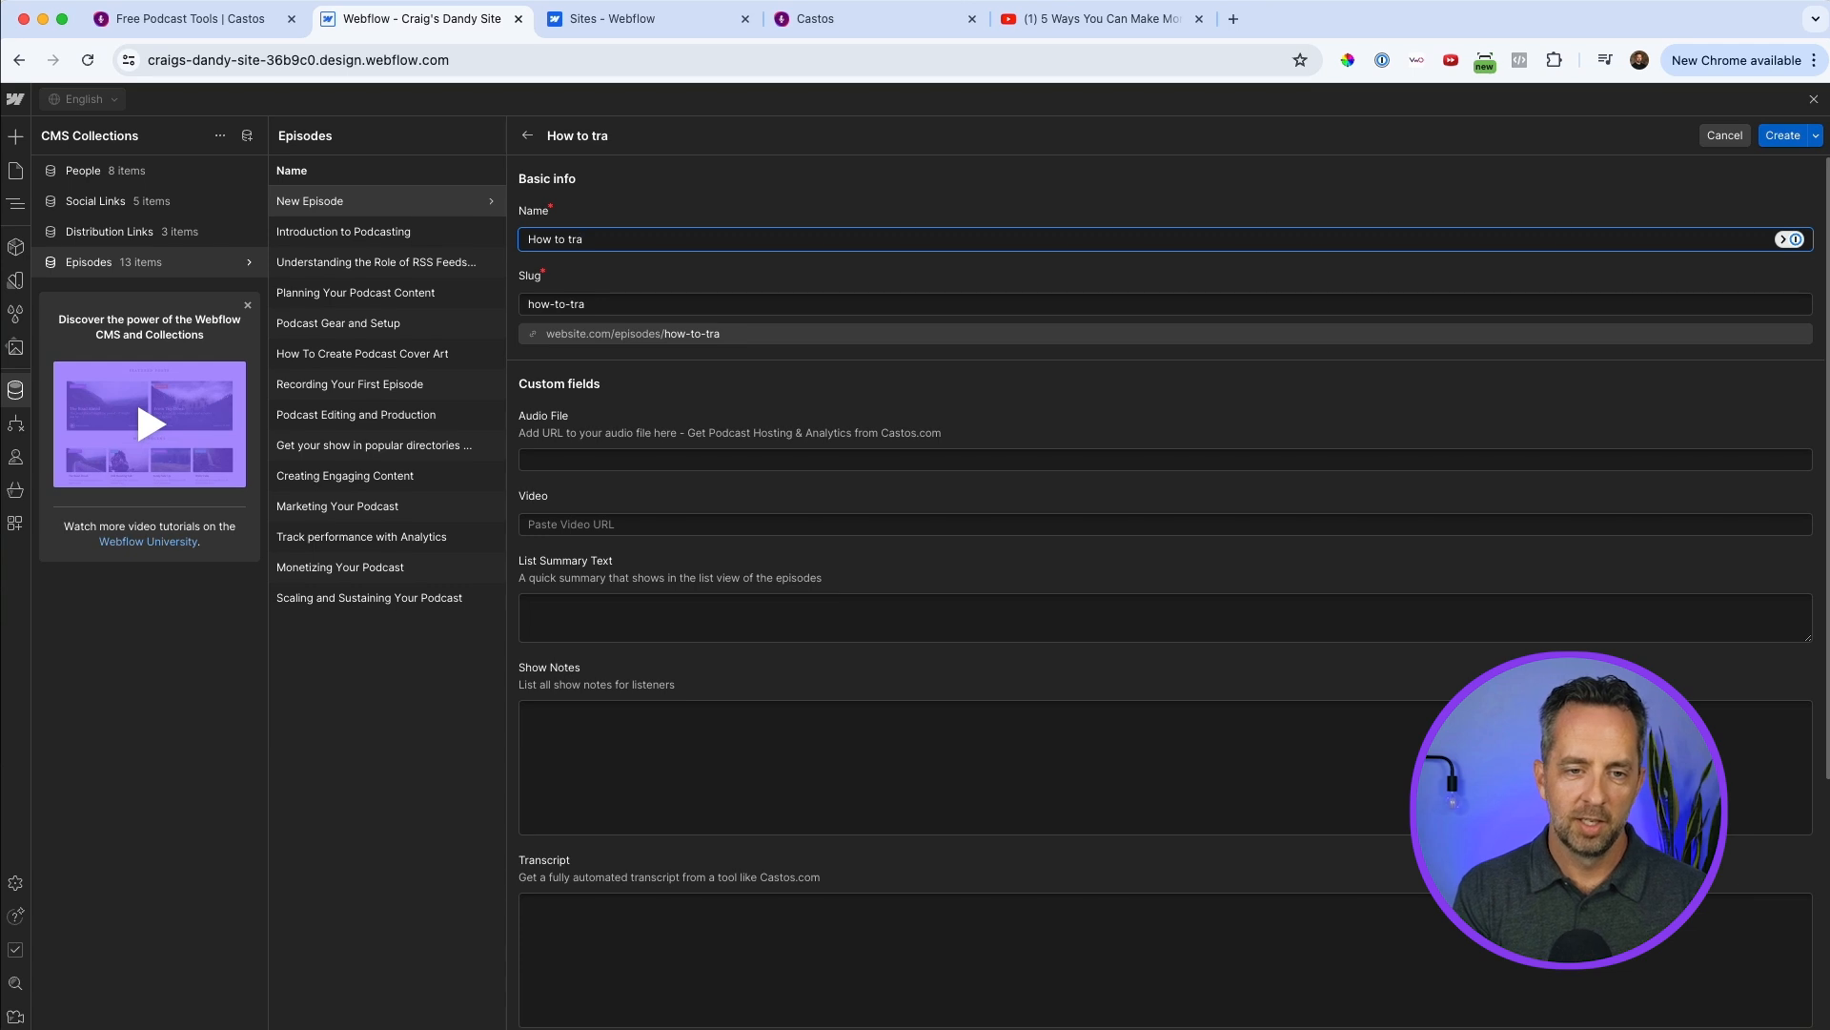
{"action": "type", "text": "in a puppy"}
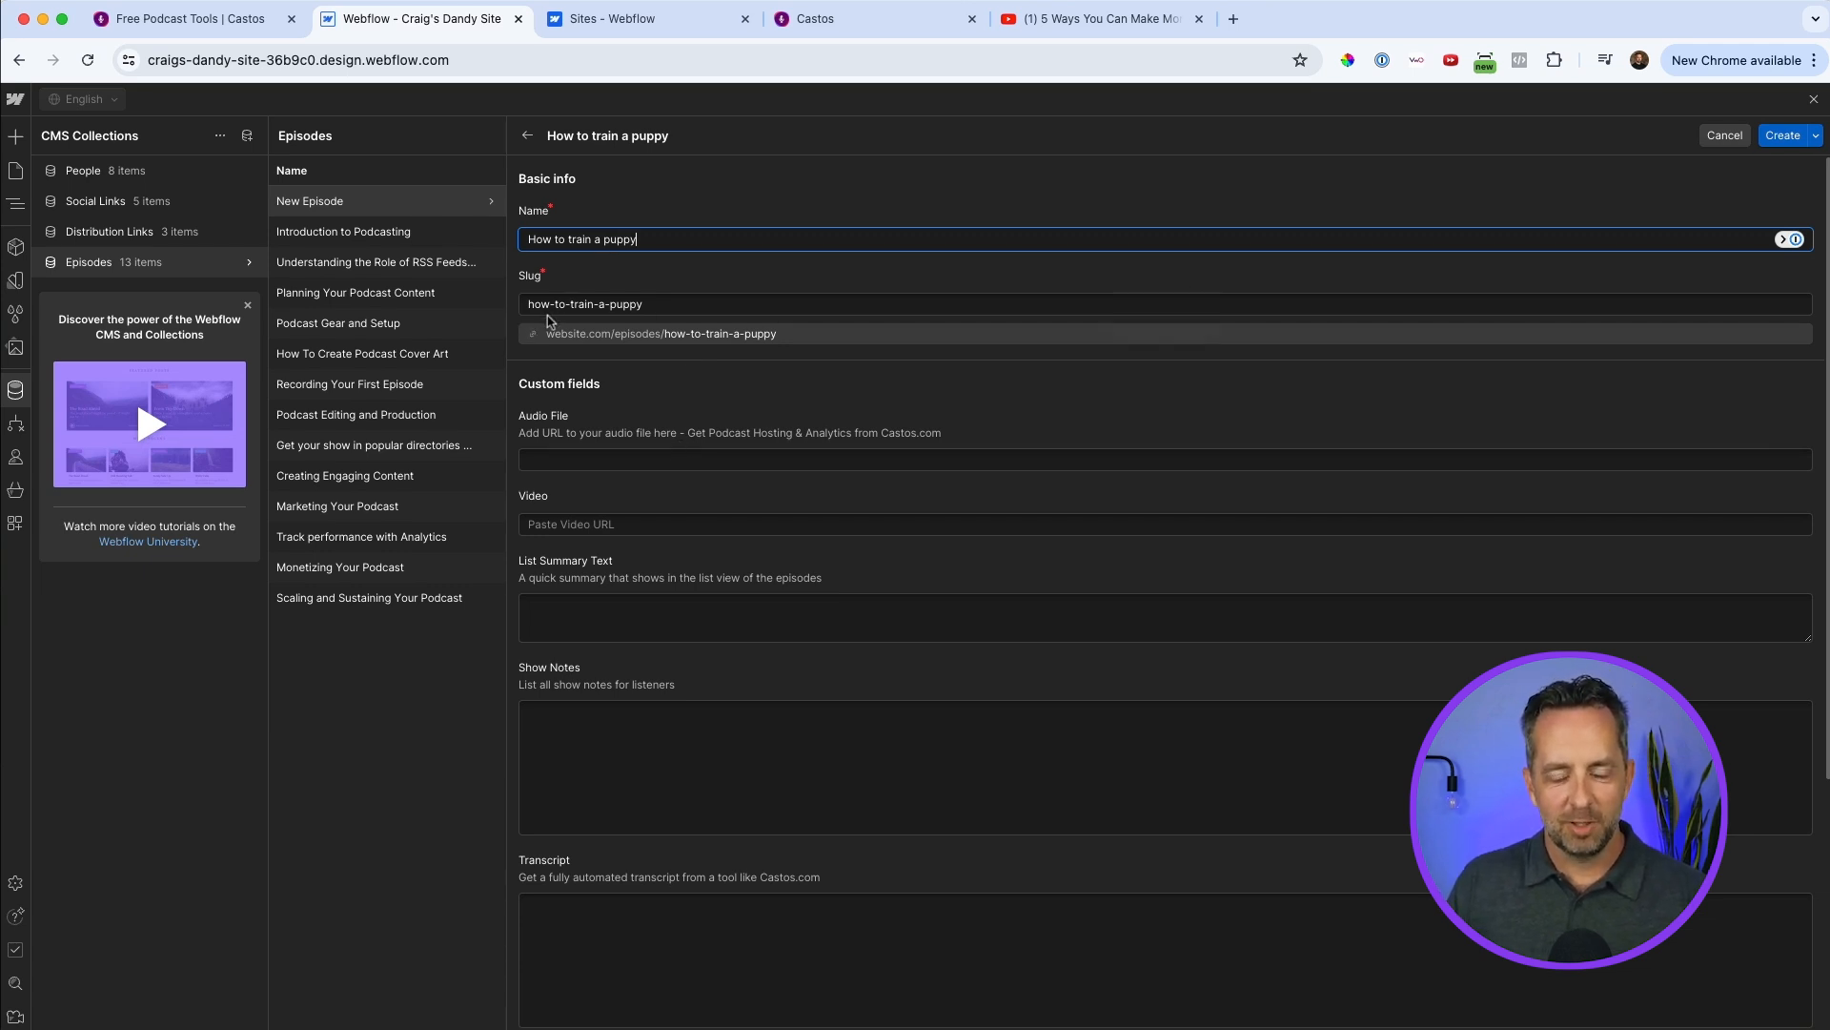
Copy the "Transcript test" episode file link from Castos and paste it as the new episode's Audio File in Webflow.
{"action": "left_click", "coordinate": [650, 462]}
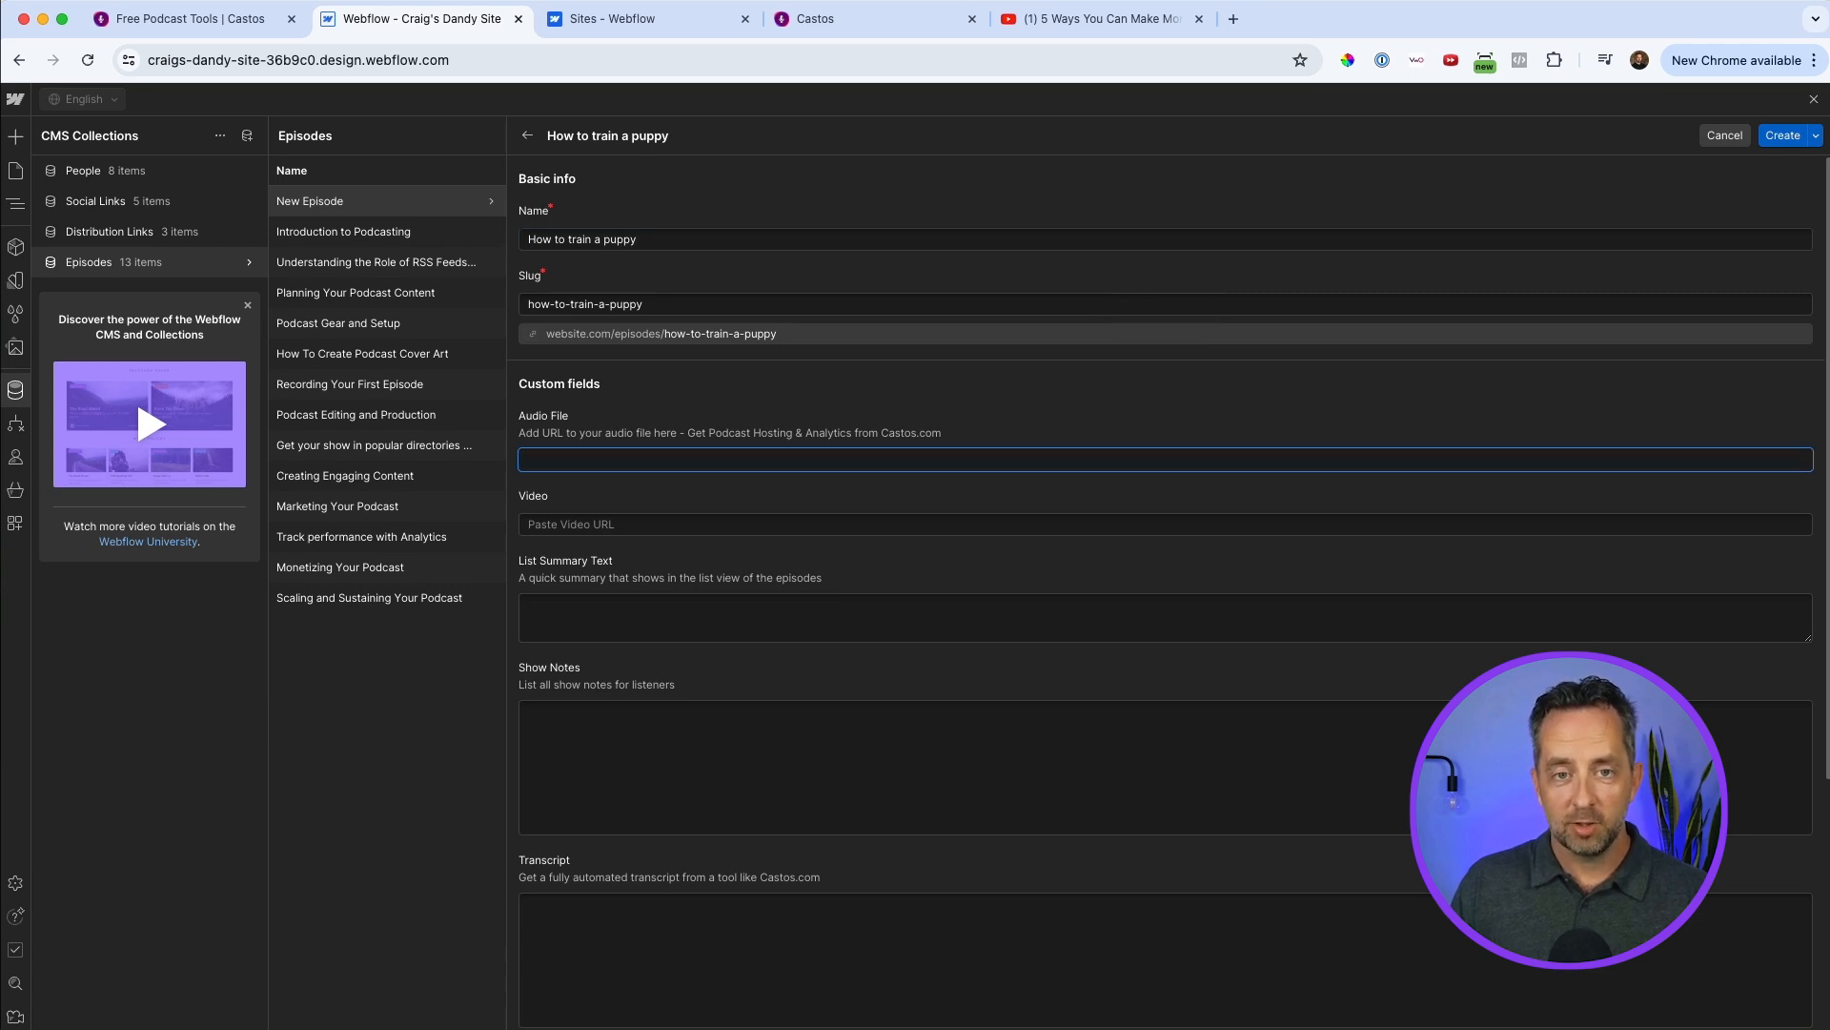
{"action": "left_click", "coordinate": [851, 32]}
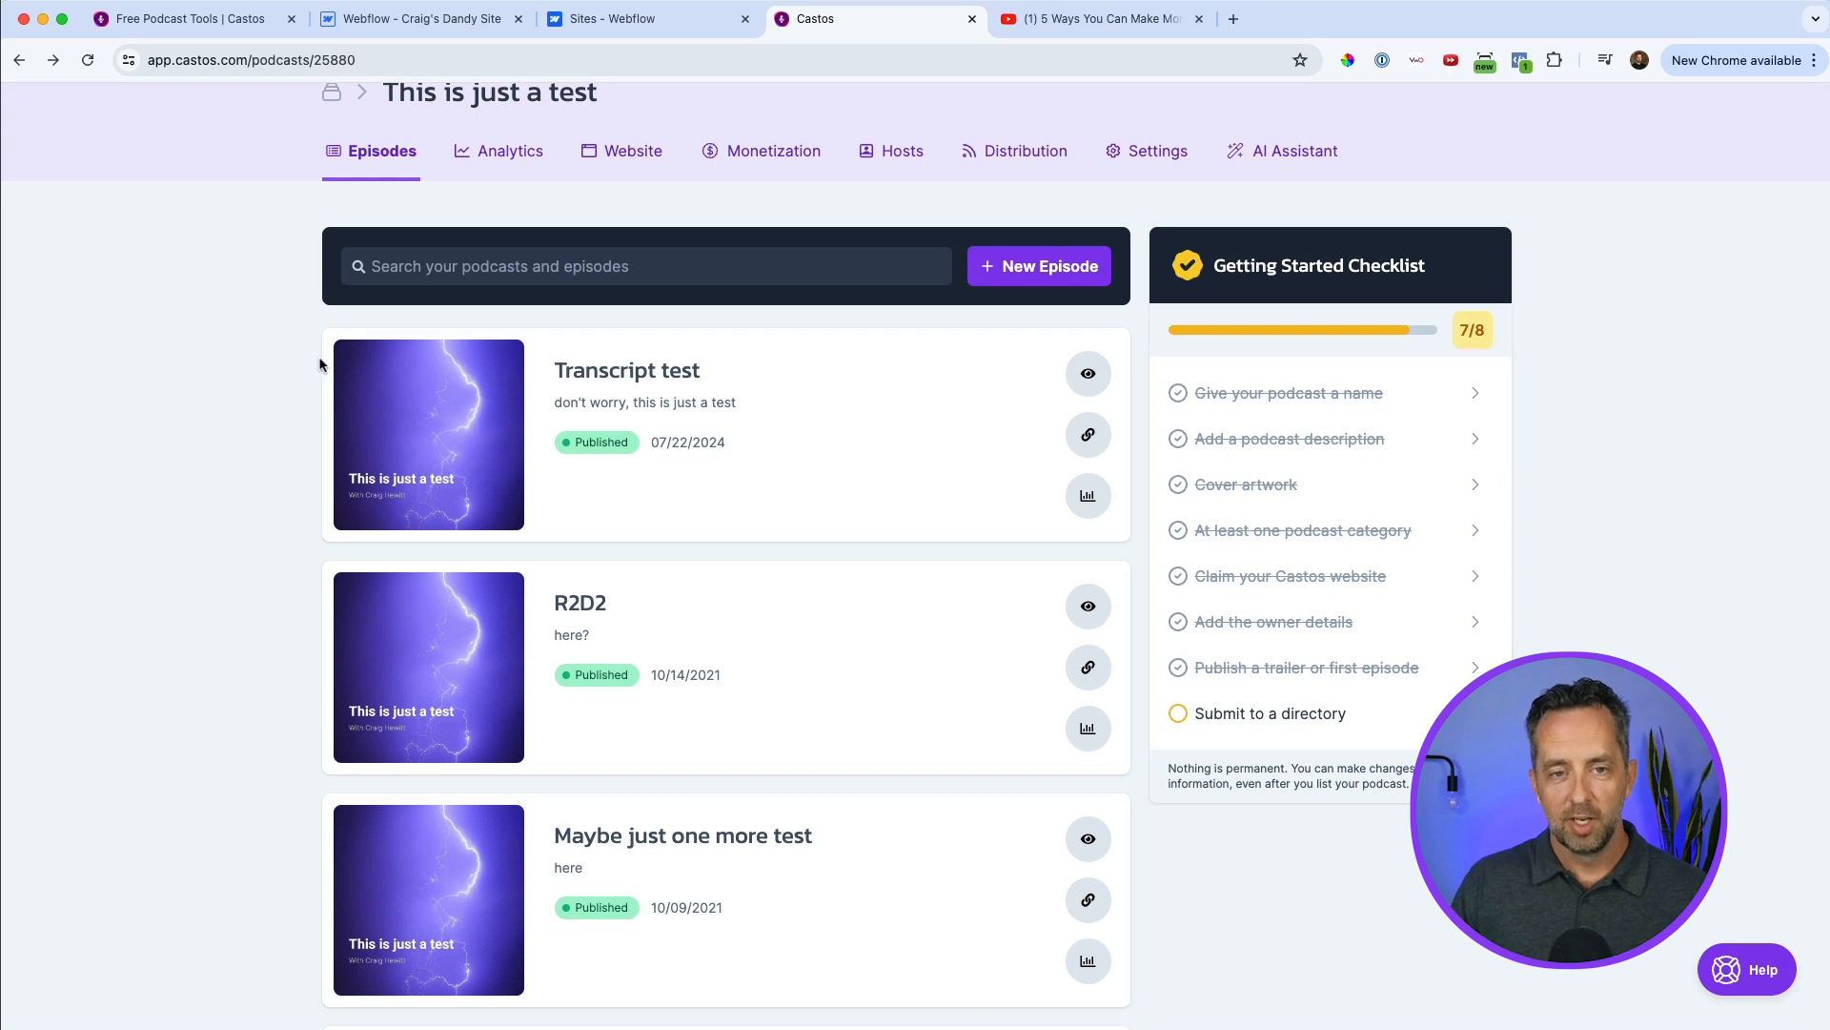
{"action": "left_click", "coordinate": [1088, 435]}
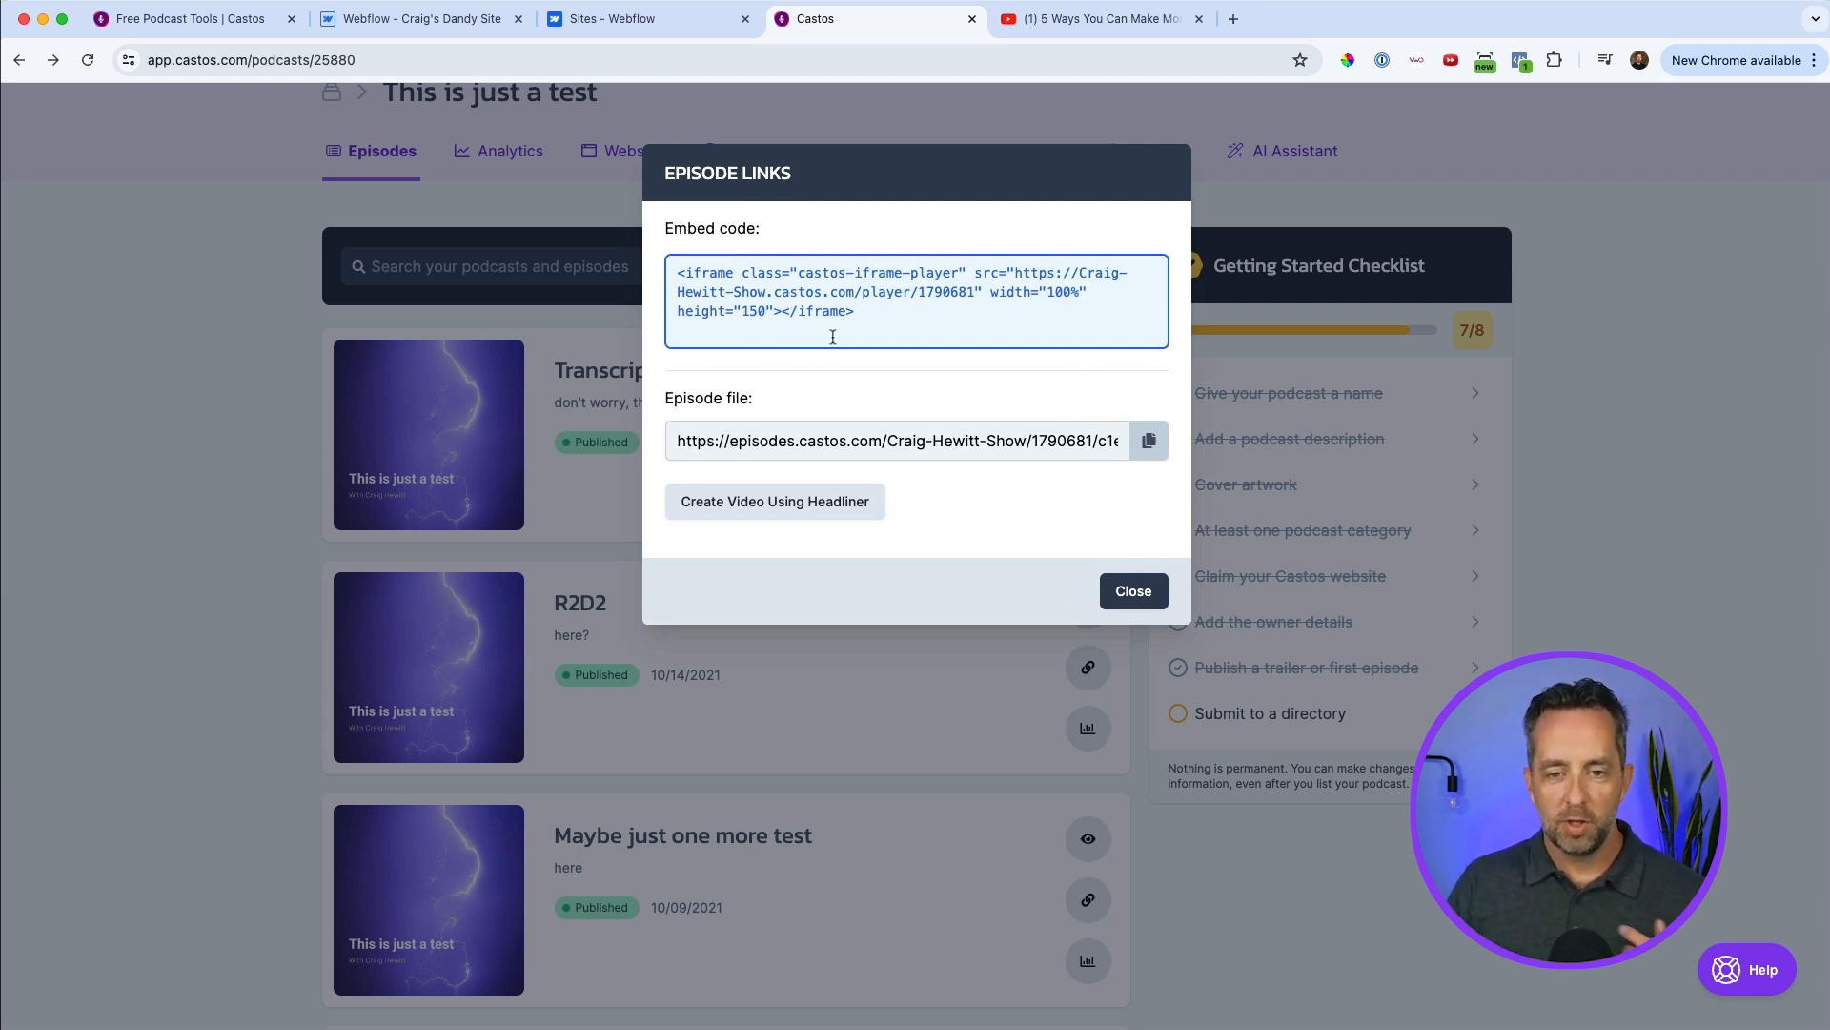
{"action": "left_click_drag", "start_coordinate": [867, 310], "coordinate": [673, 261]}
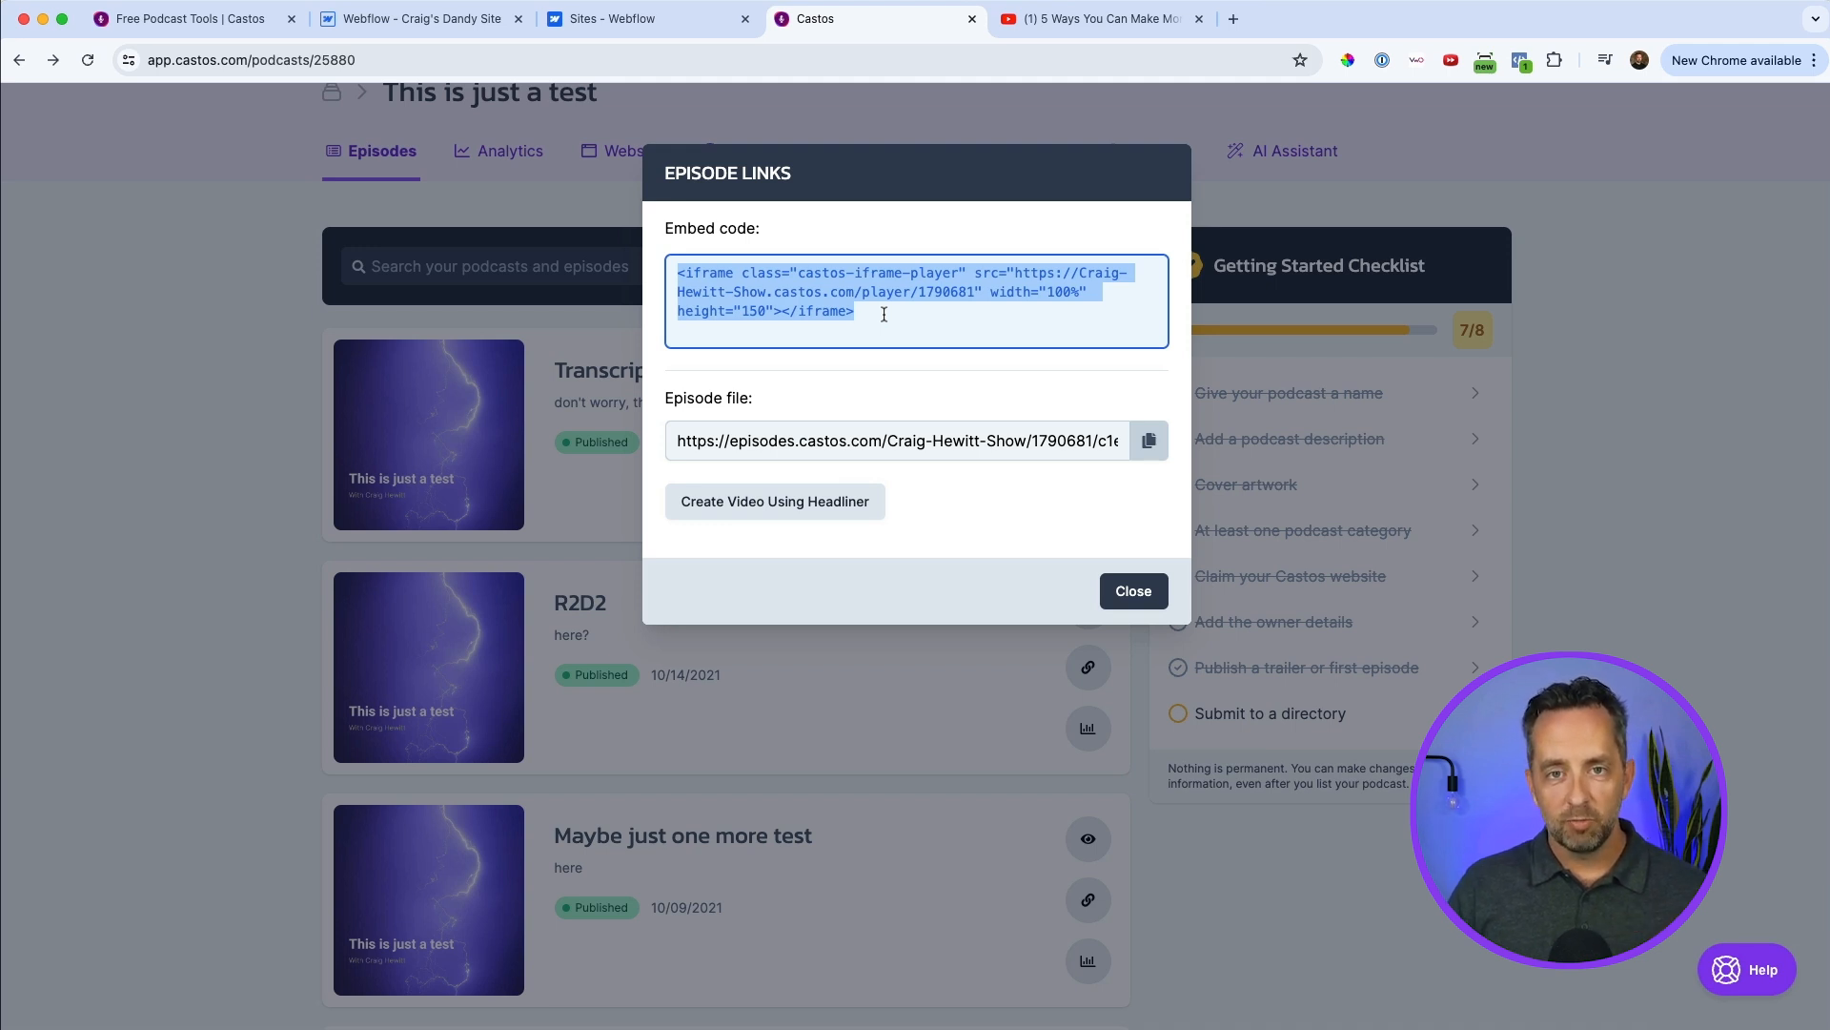
{"action": "triple_click", "coordinate": [856, 433]}
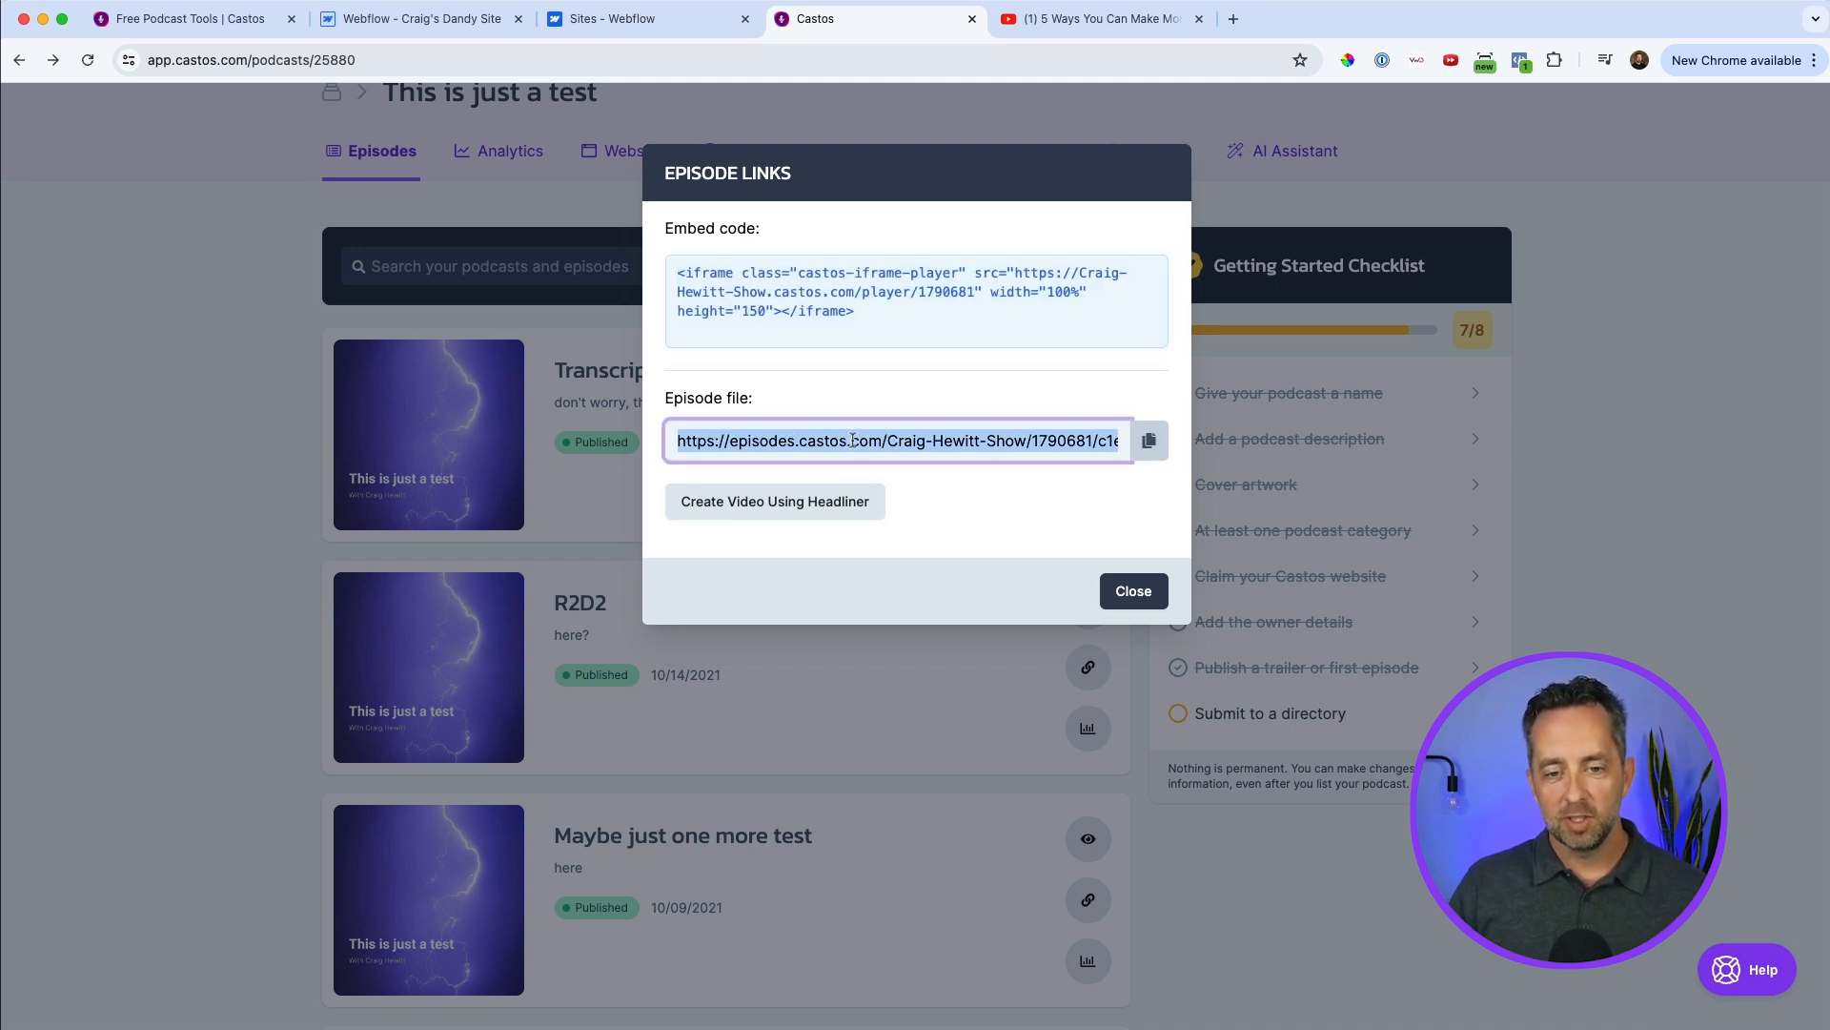
{"action": "left_click", "coordinate": [1148, 441]}
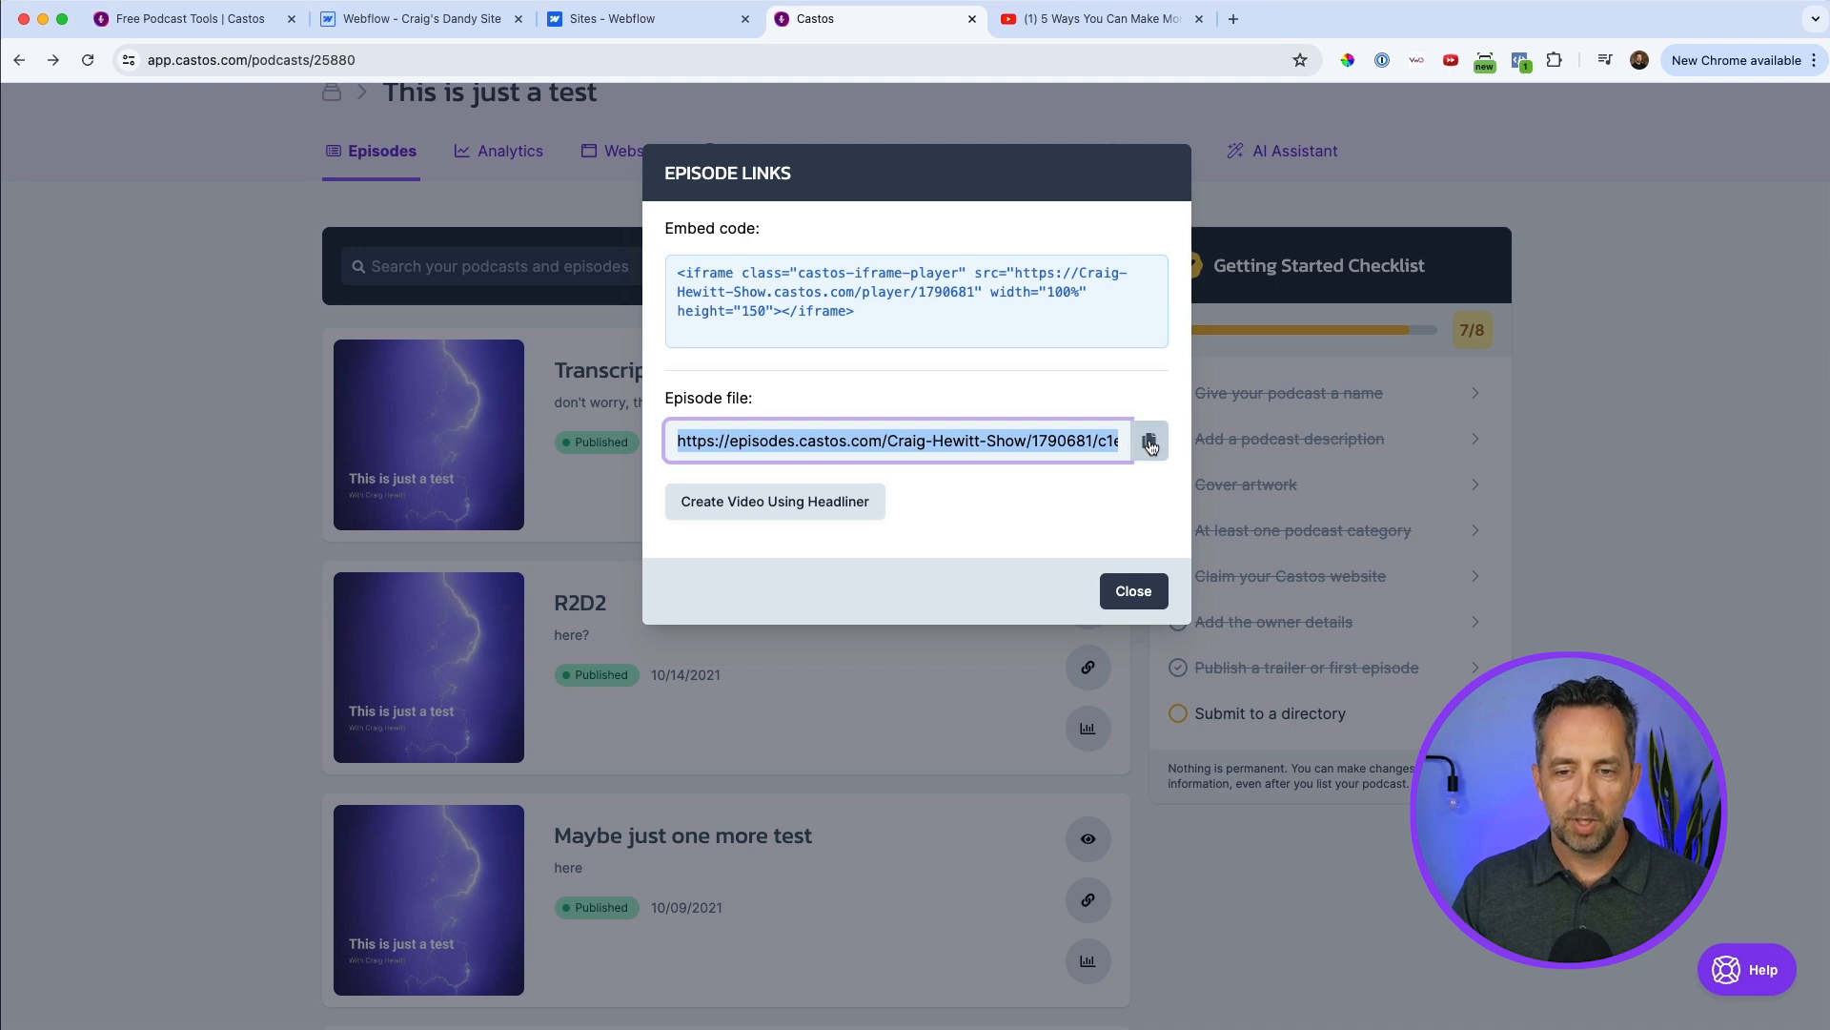
{"action": "left_click", "coordinate": [435, 25]}
{"action": "key", "text": "super+v"}
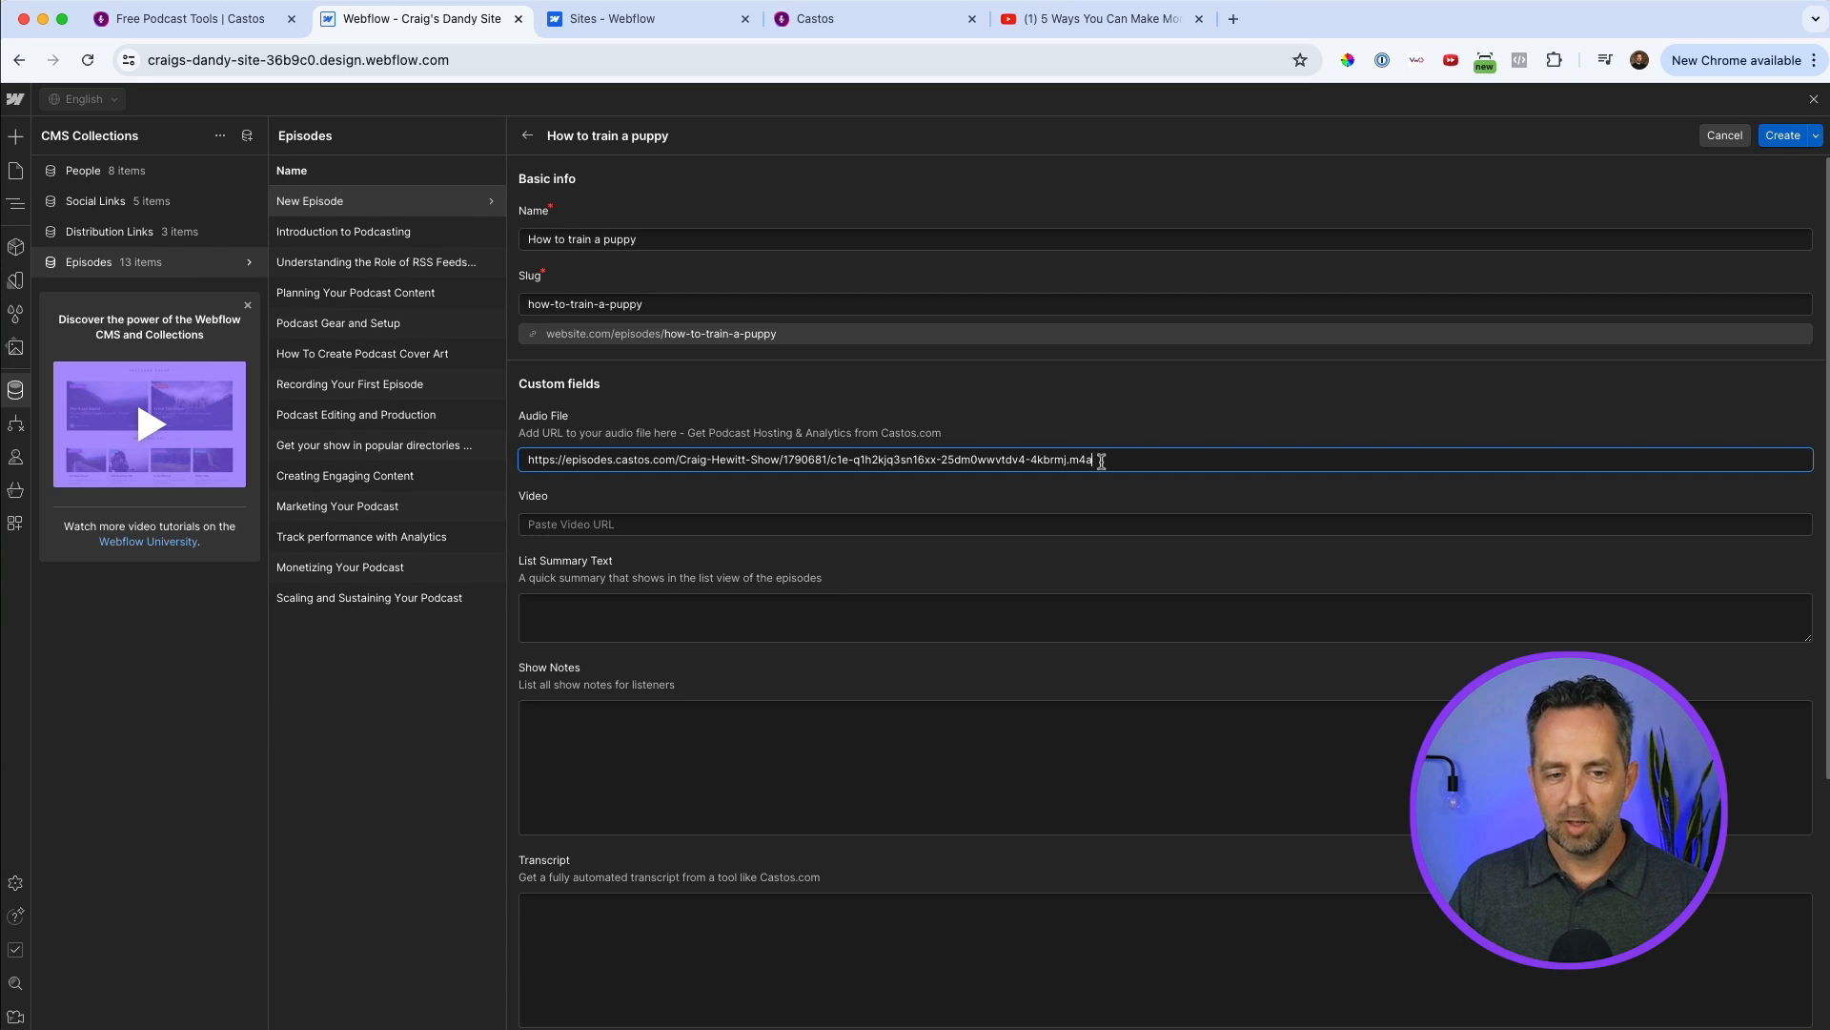
Copy the URL of the "5 Ways You Can Make Money Podcasting" YouTube video and paste it as the new episode's Video.
{"action": "left_click", "coordinate": [584, 516]}
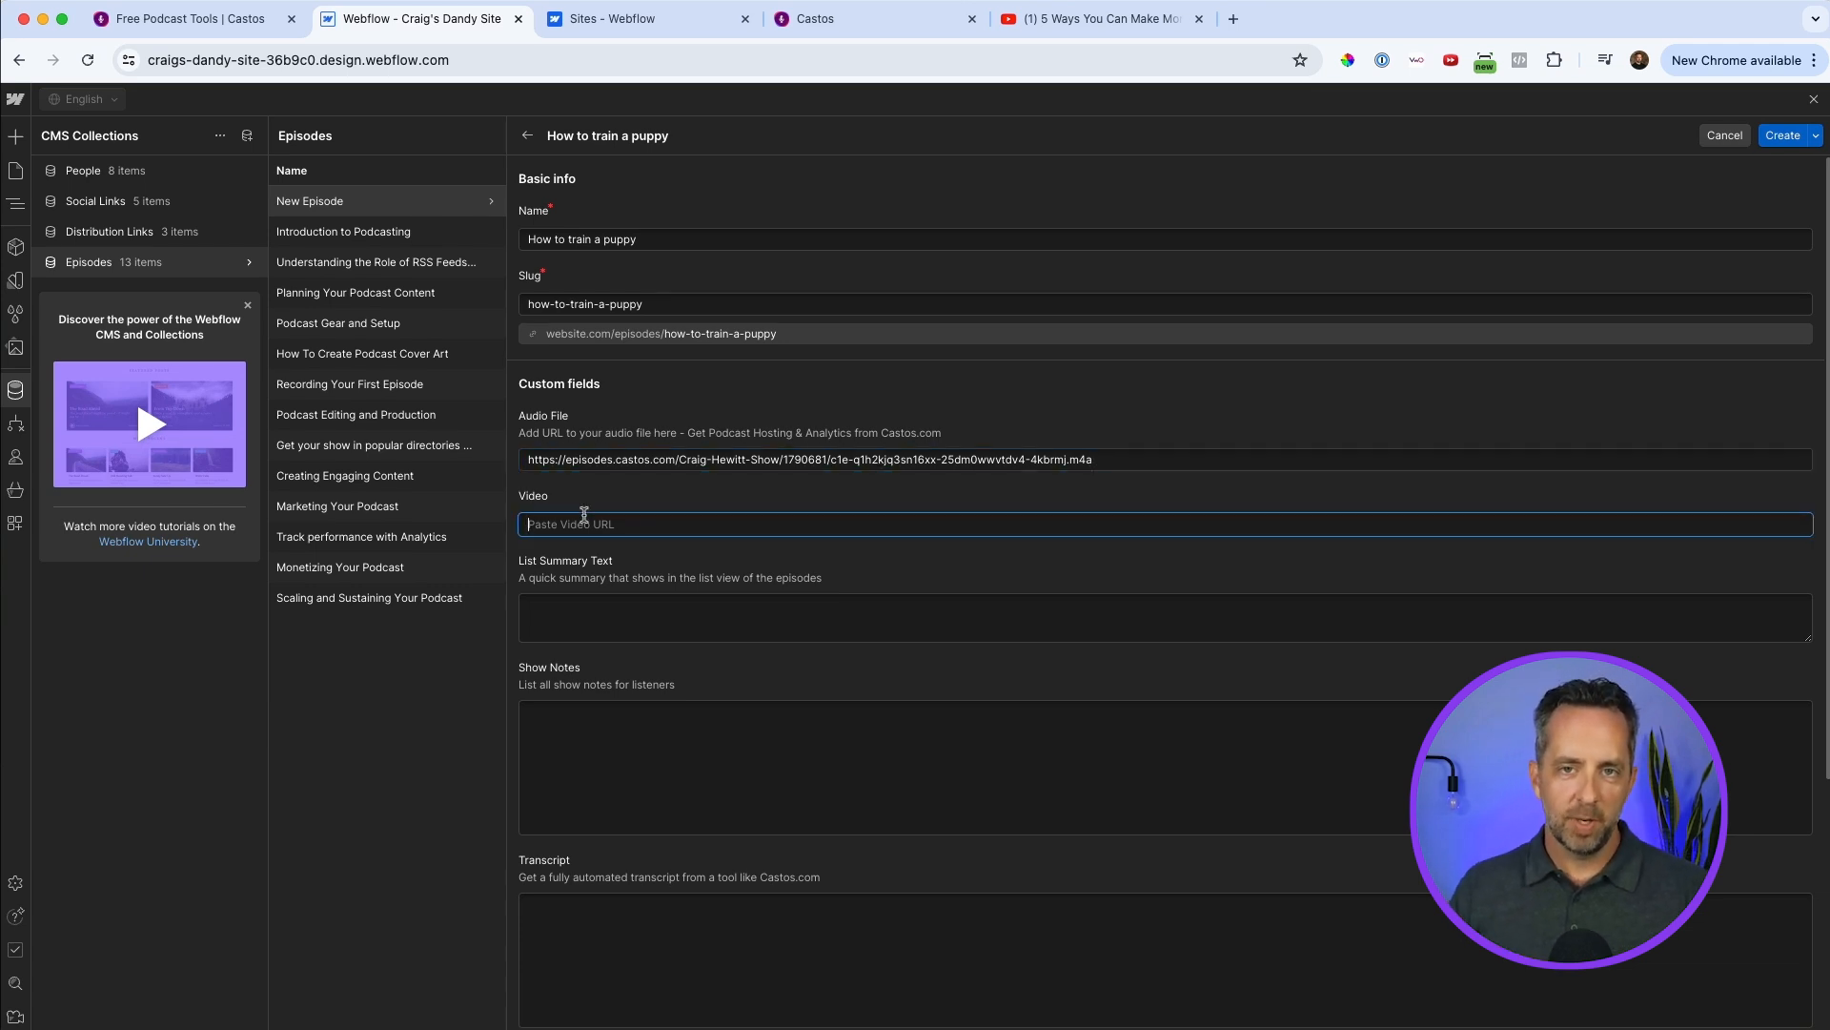
{"action": "left_click", "coordinate": [1115, 20]}
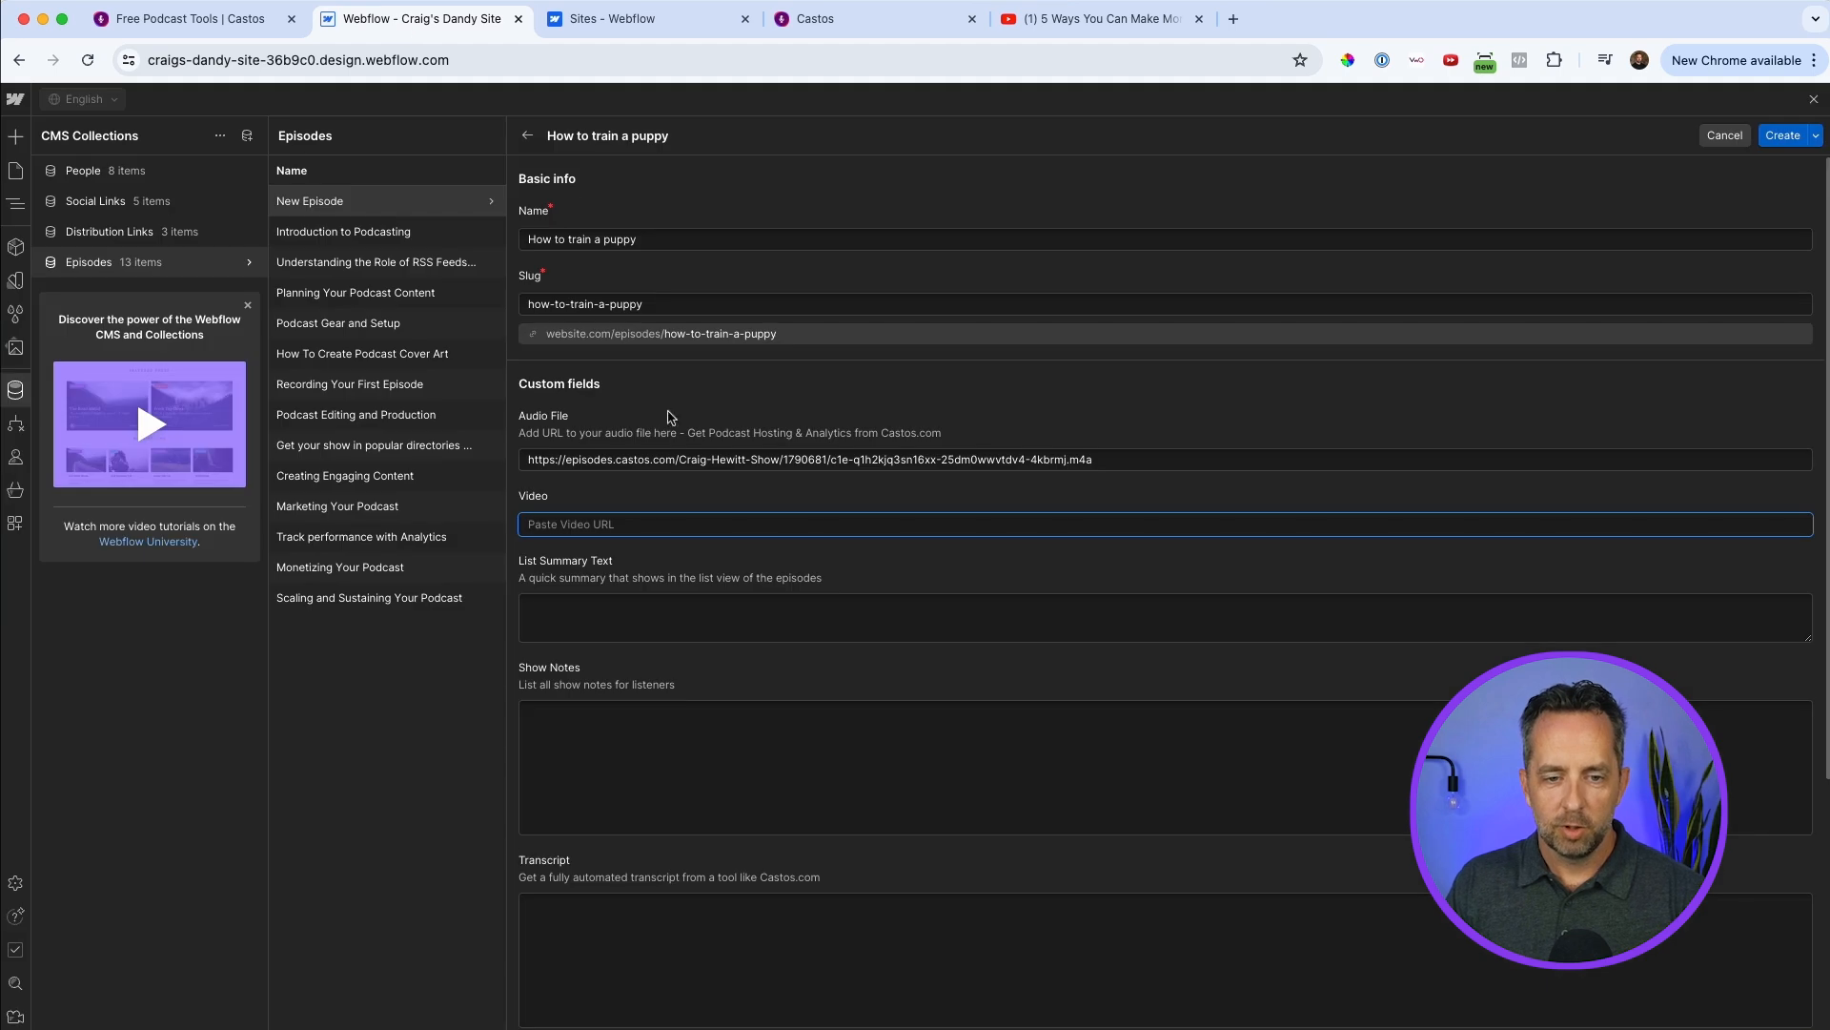
{"action": "key", "text": "super+v"}
{"action": "key", "text": "Tab"}
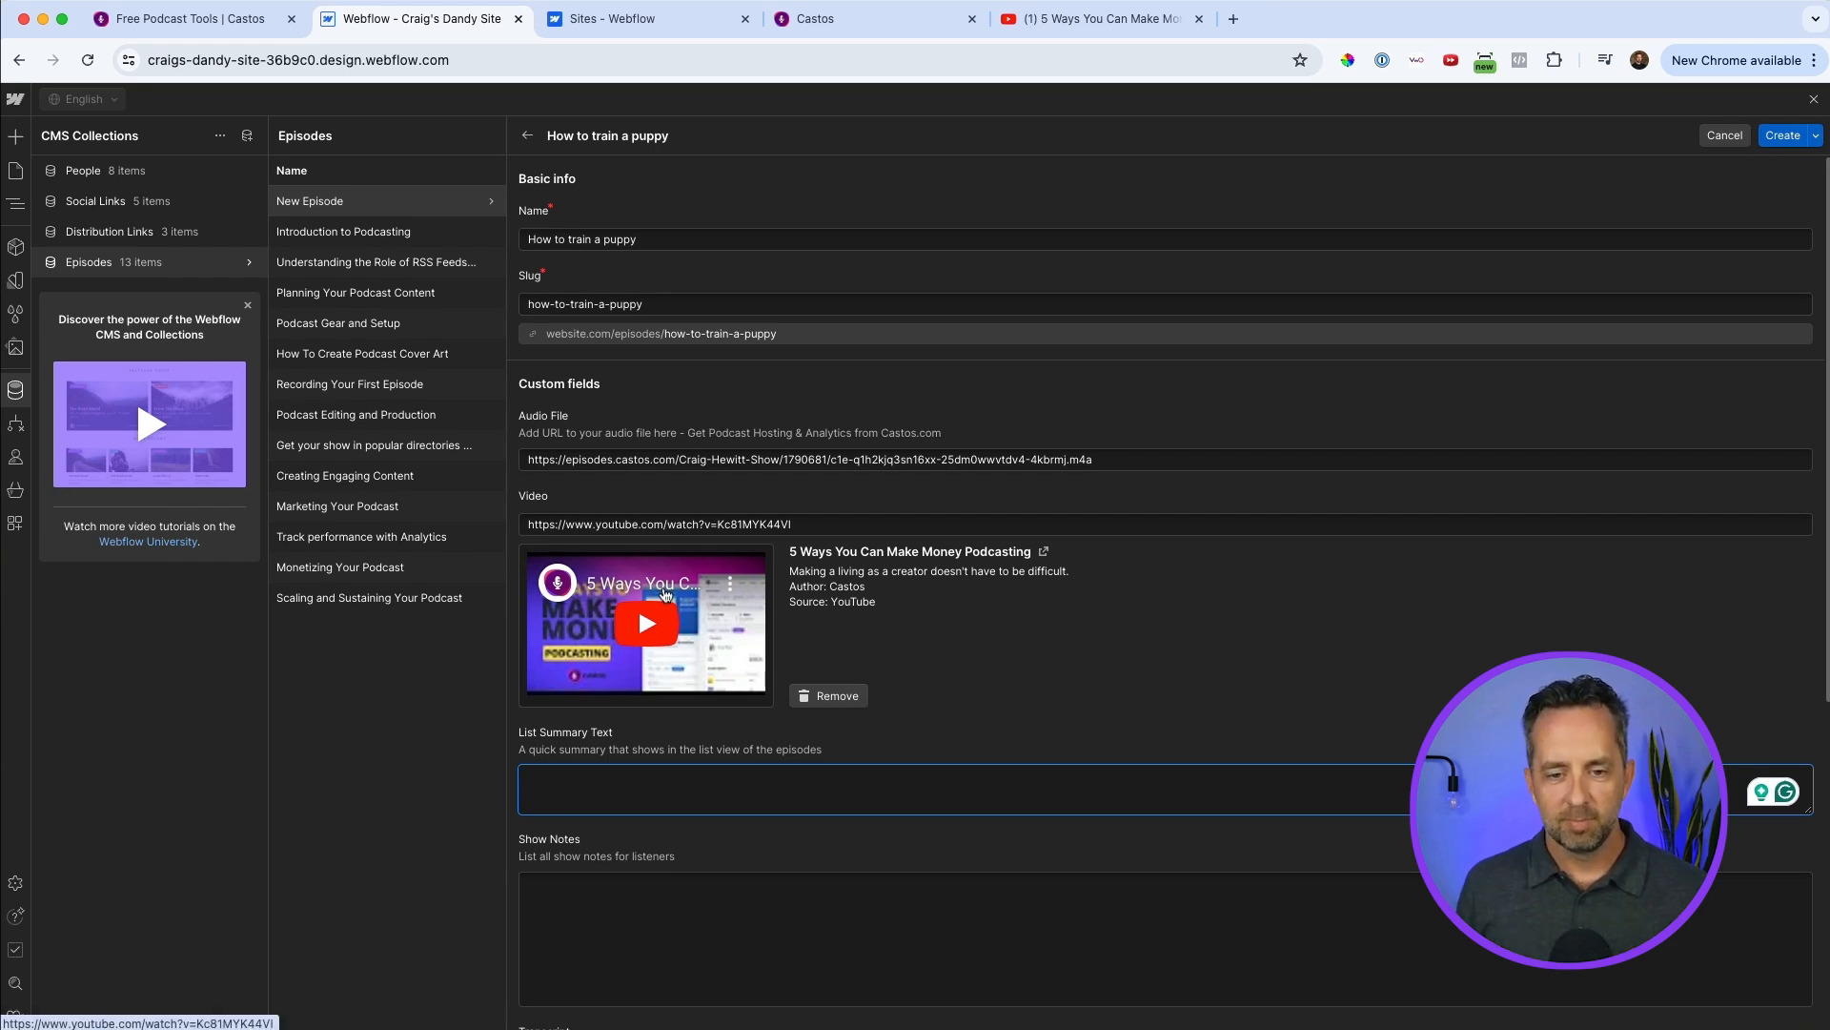
Set the List Summary Text to "This episode is all about training puppies with podcasts".
{"action": "scroll", "coordinate": [664, 593], "scroll_direction": "down", "scroll_amount": 2}
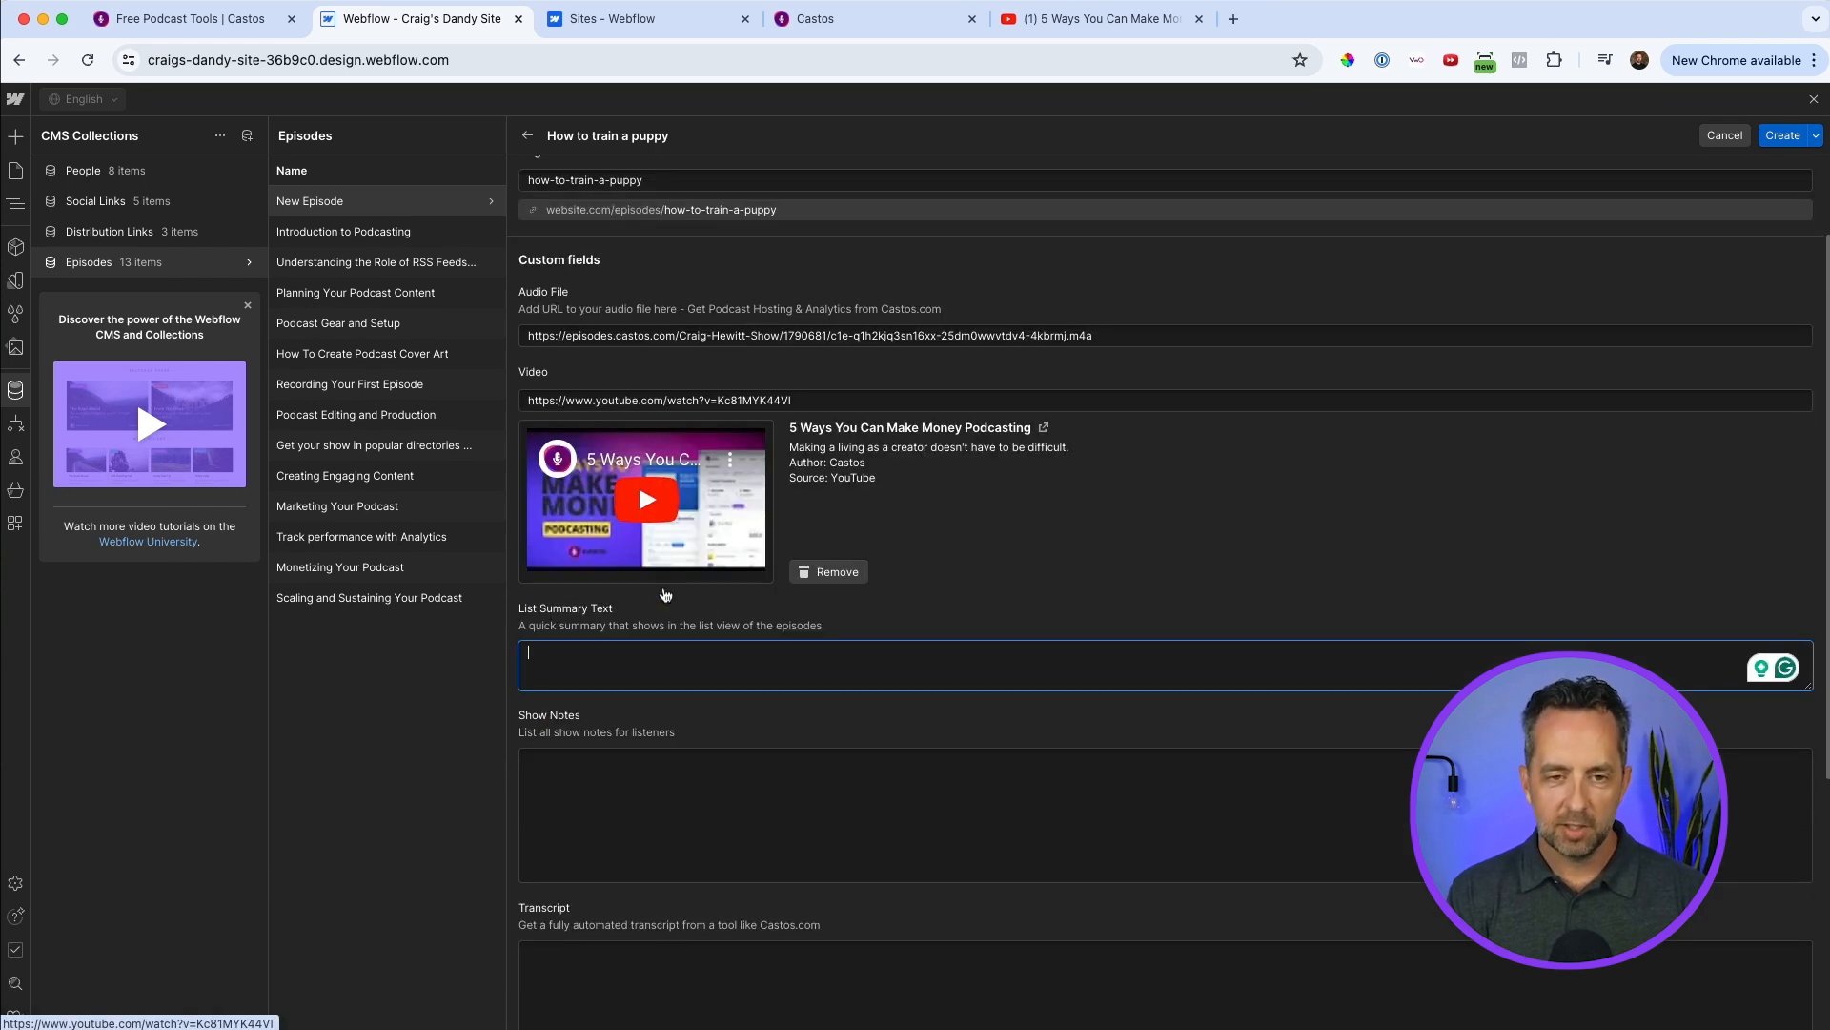
{"action": "type", "text": "This episode is all about training puppies with podcasts"}
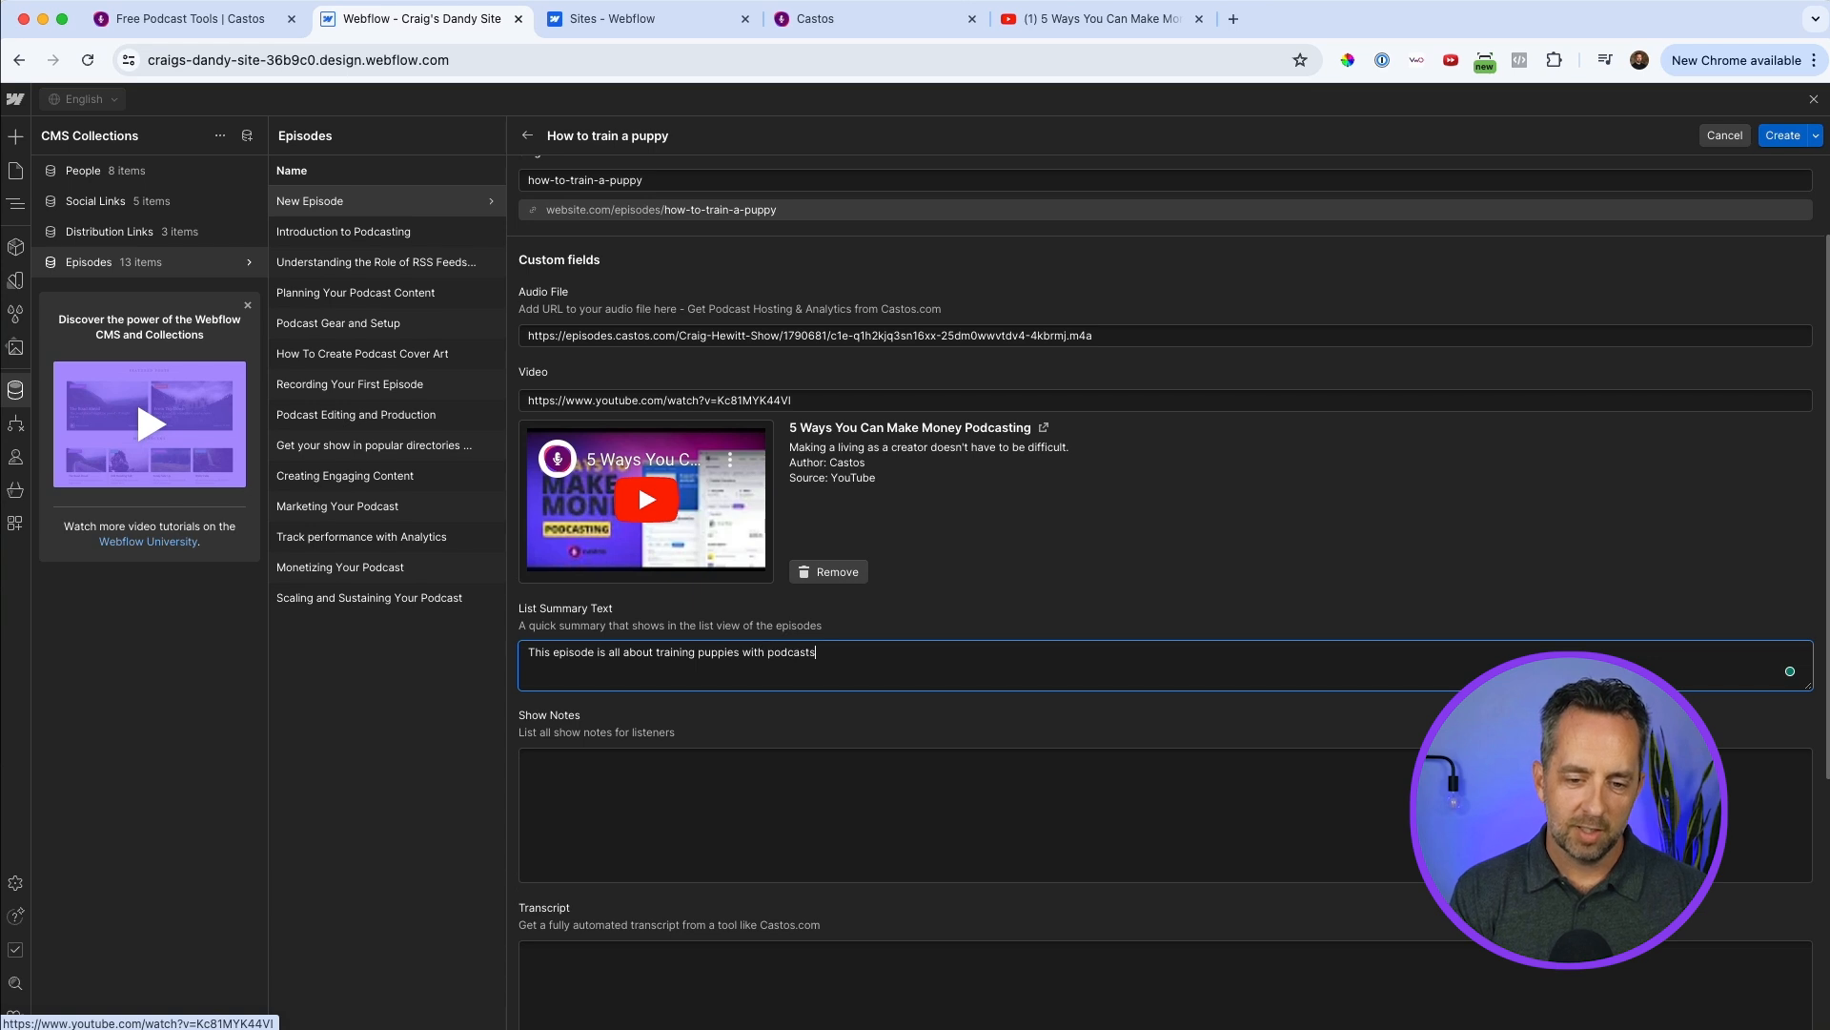
{"action": "key", "text": "Tab"}
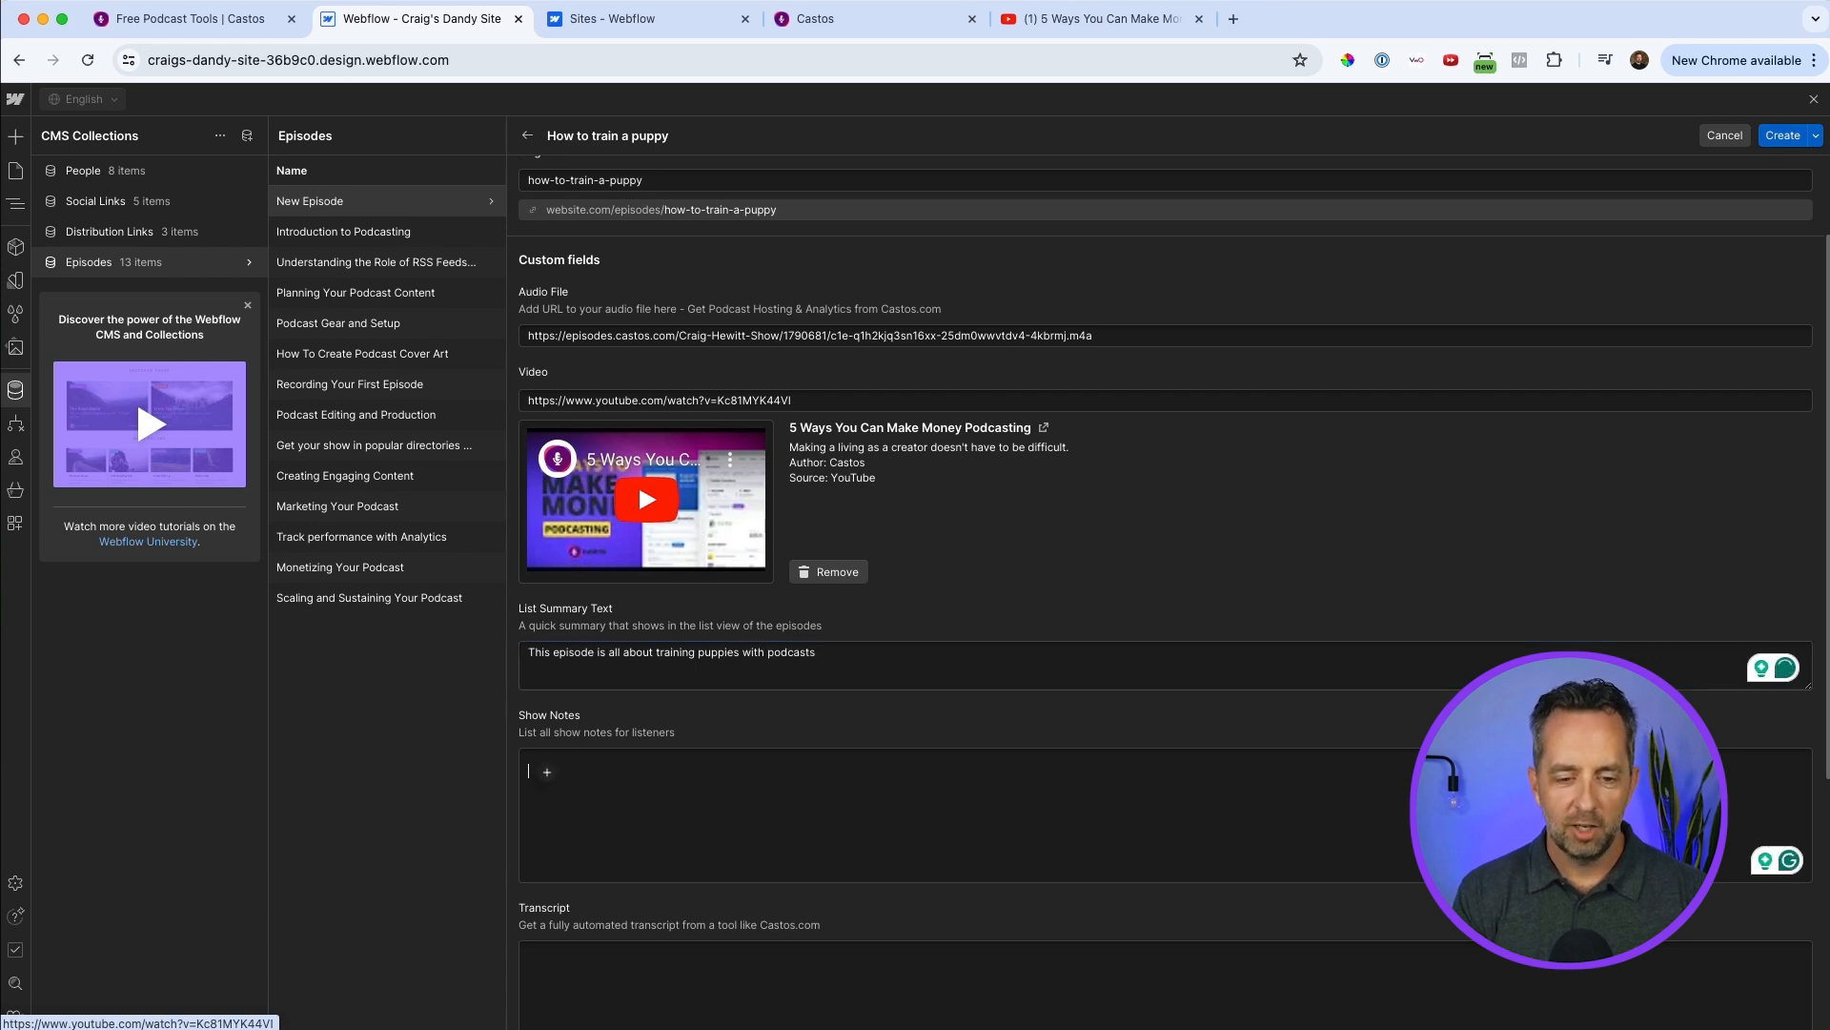
Write a bulleted list of "item 1" and "link 2" in Show Notes, and start then cancel a hyperlink on "link 2".
{"action": "type", "text": "-"}
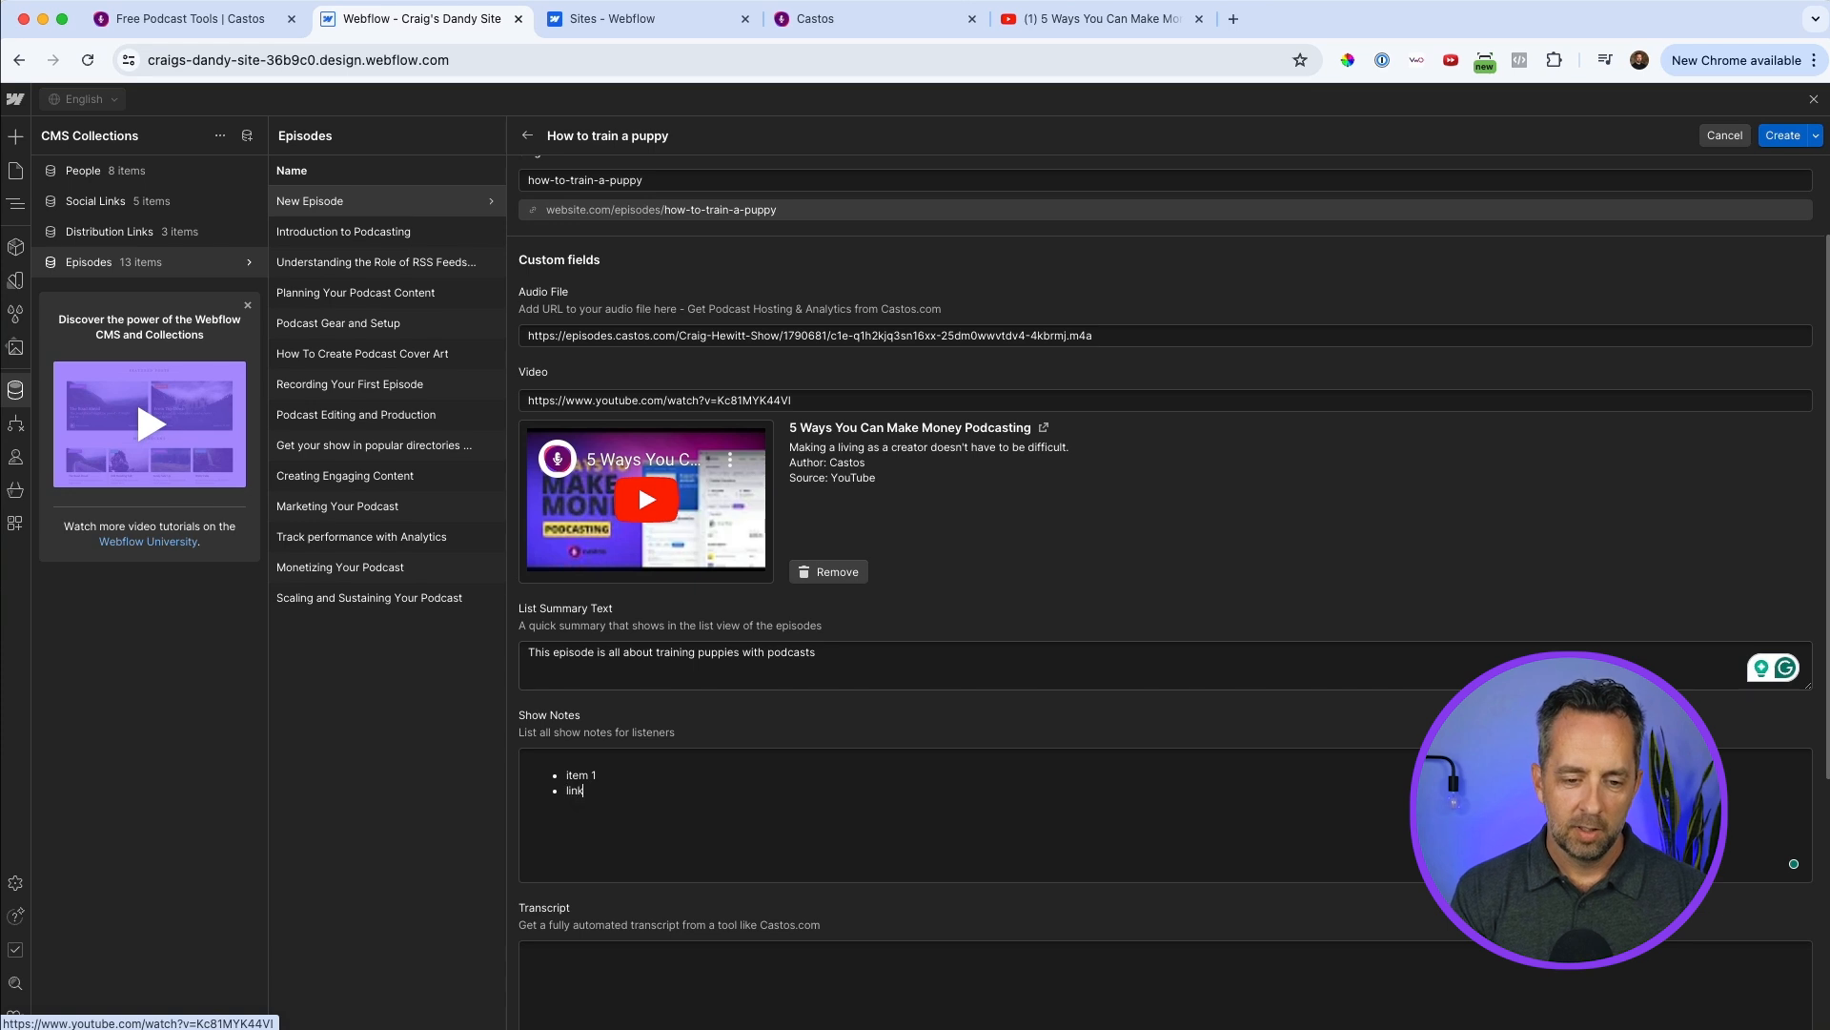
{"action": "key", "text": "shift+super+Left"}
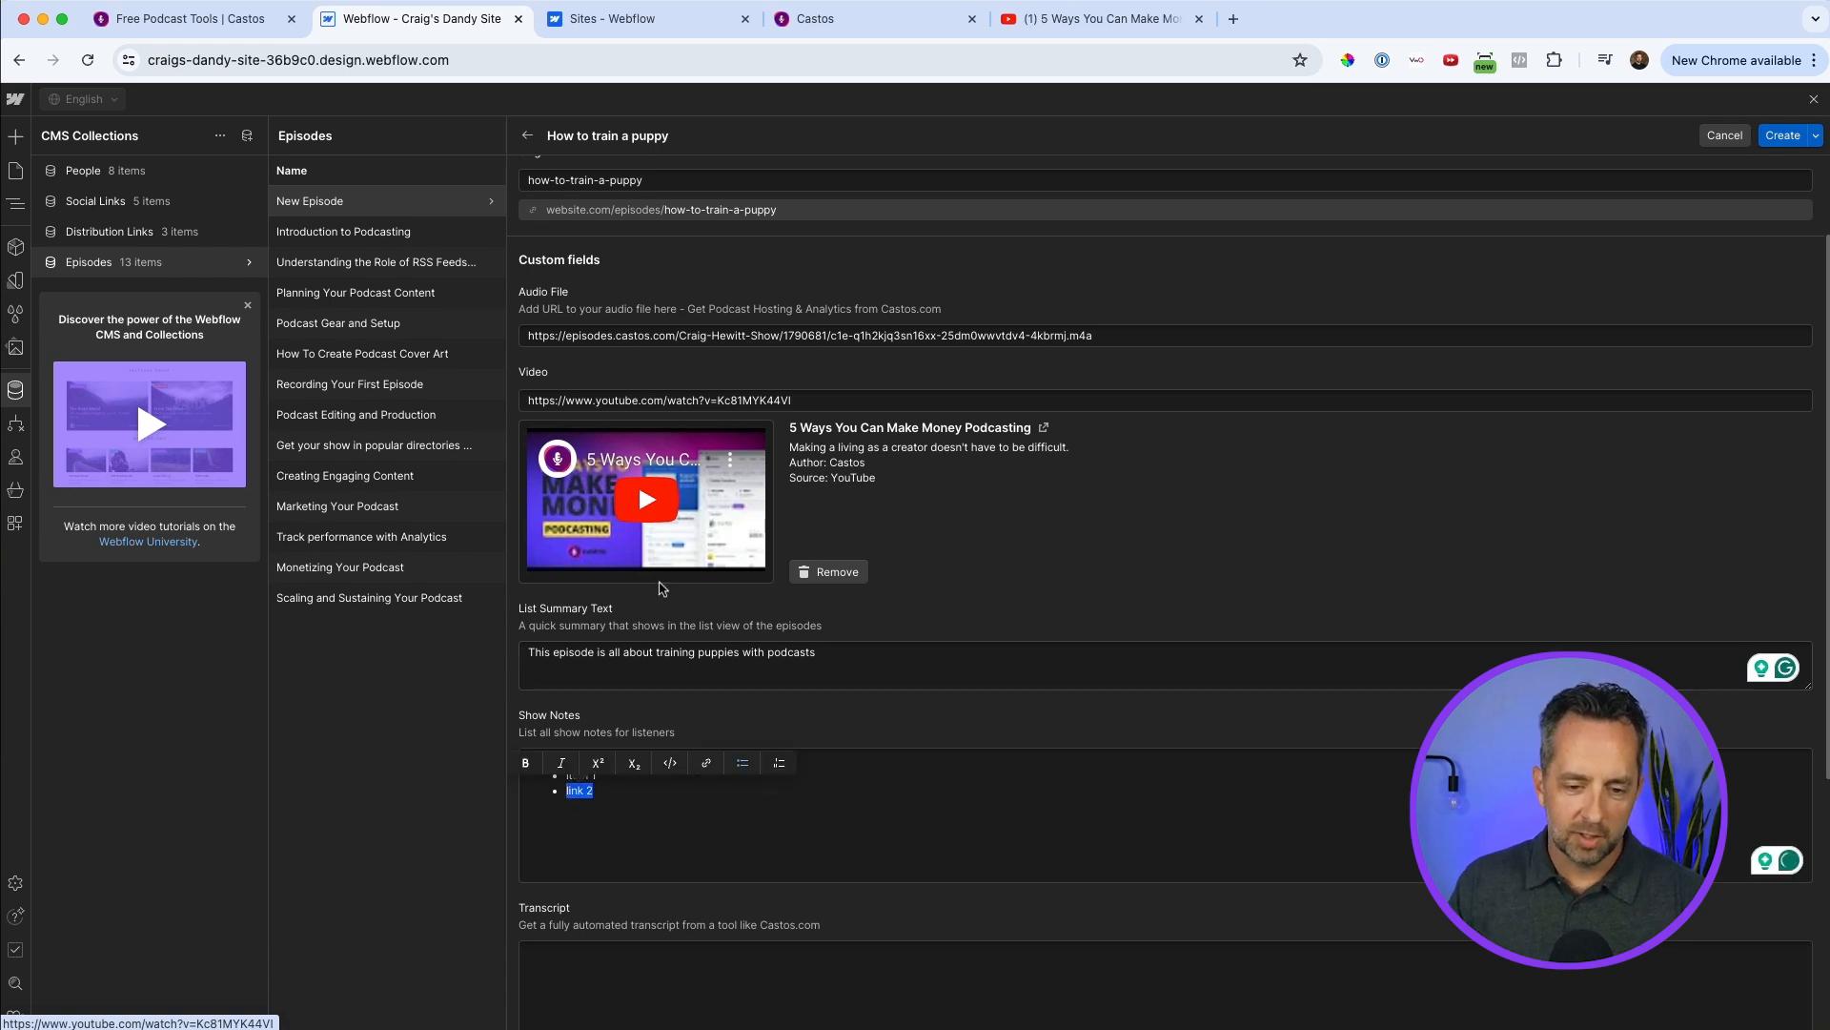
{"action": "left_click", "coordinate": [706, 763]}
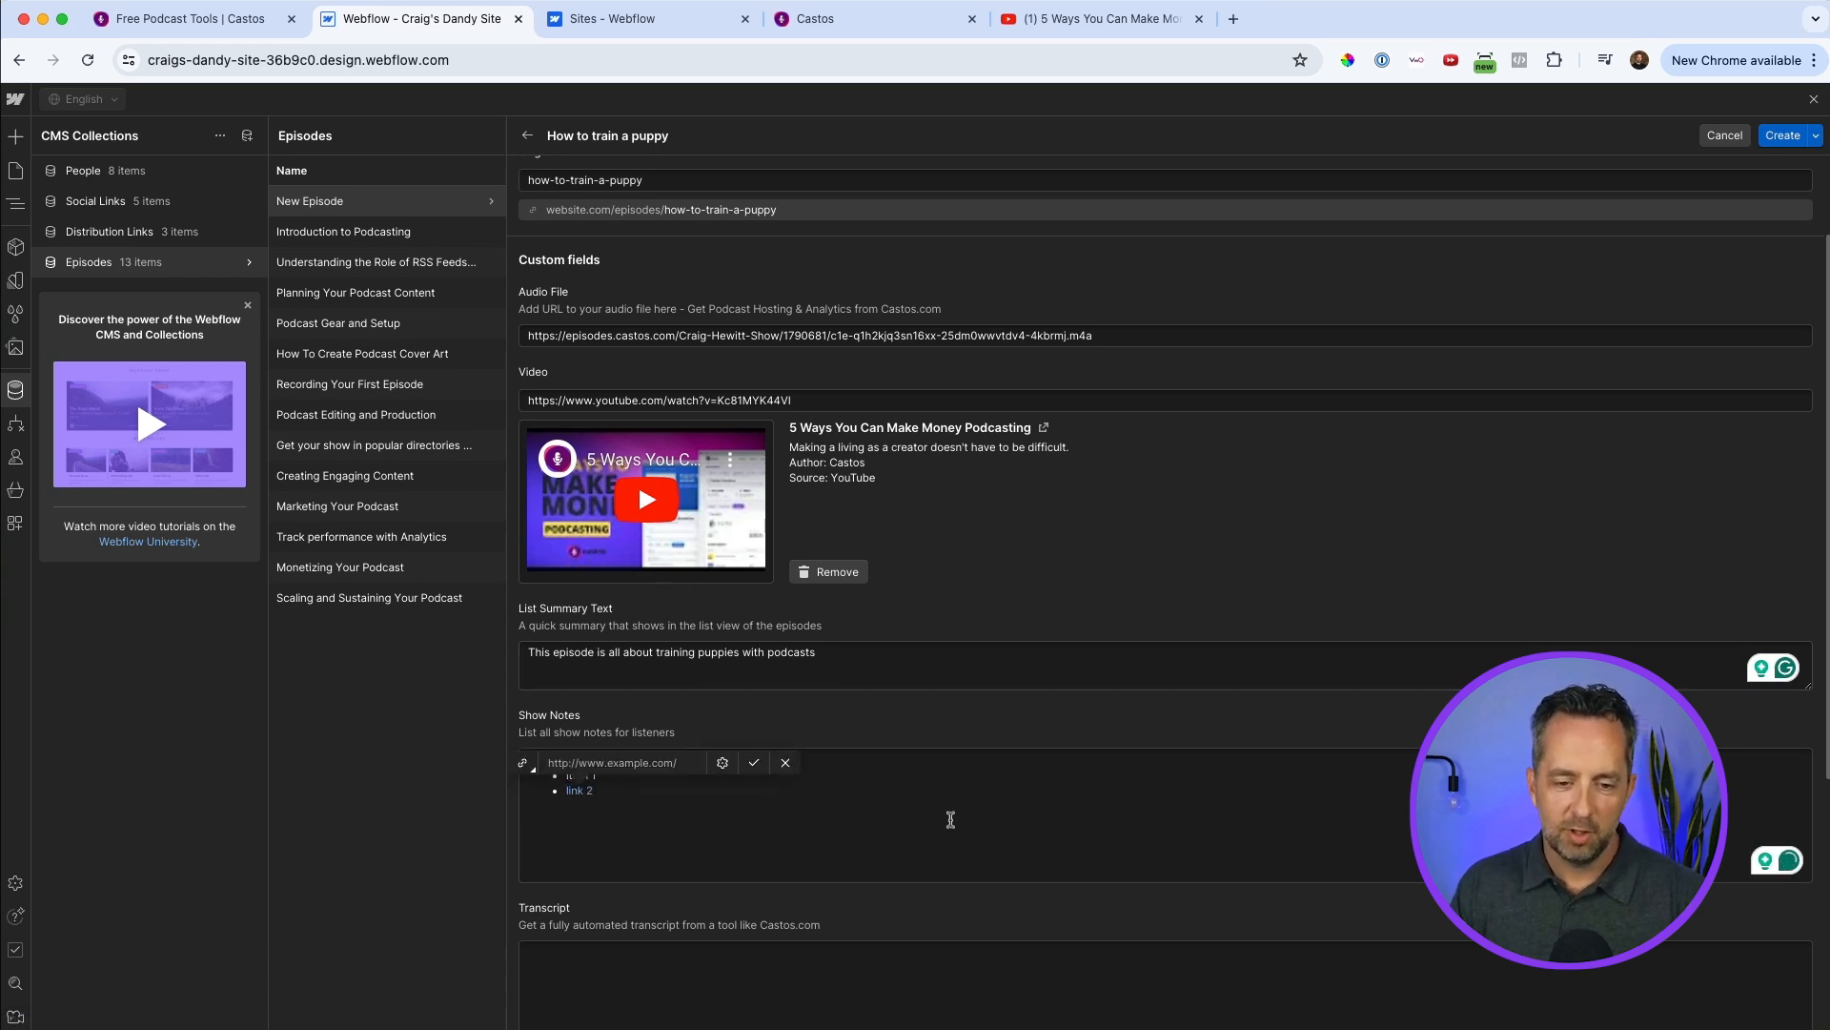
{"action": "key", "text": "Escape"}
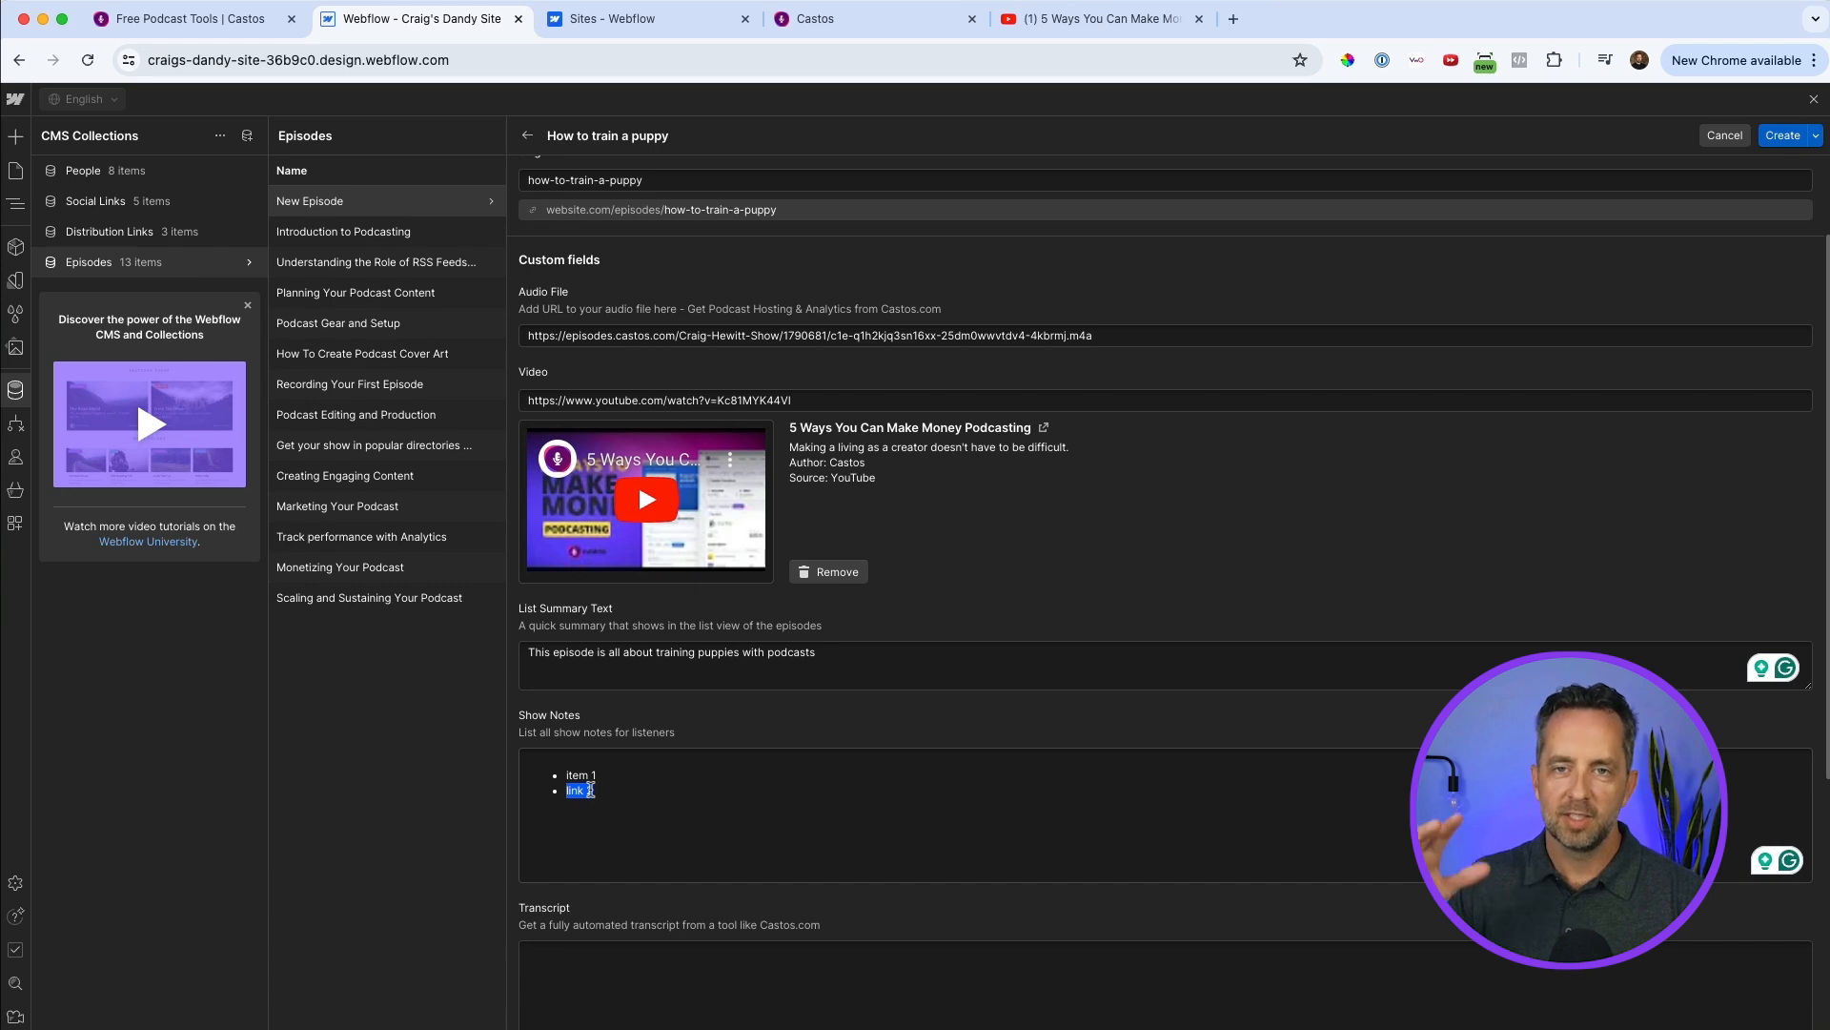
{"action": "scroll", "coordinate": [782, 722], "scroll_direction": "down", "scroll_amount": 5}
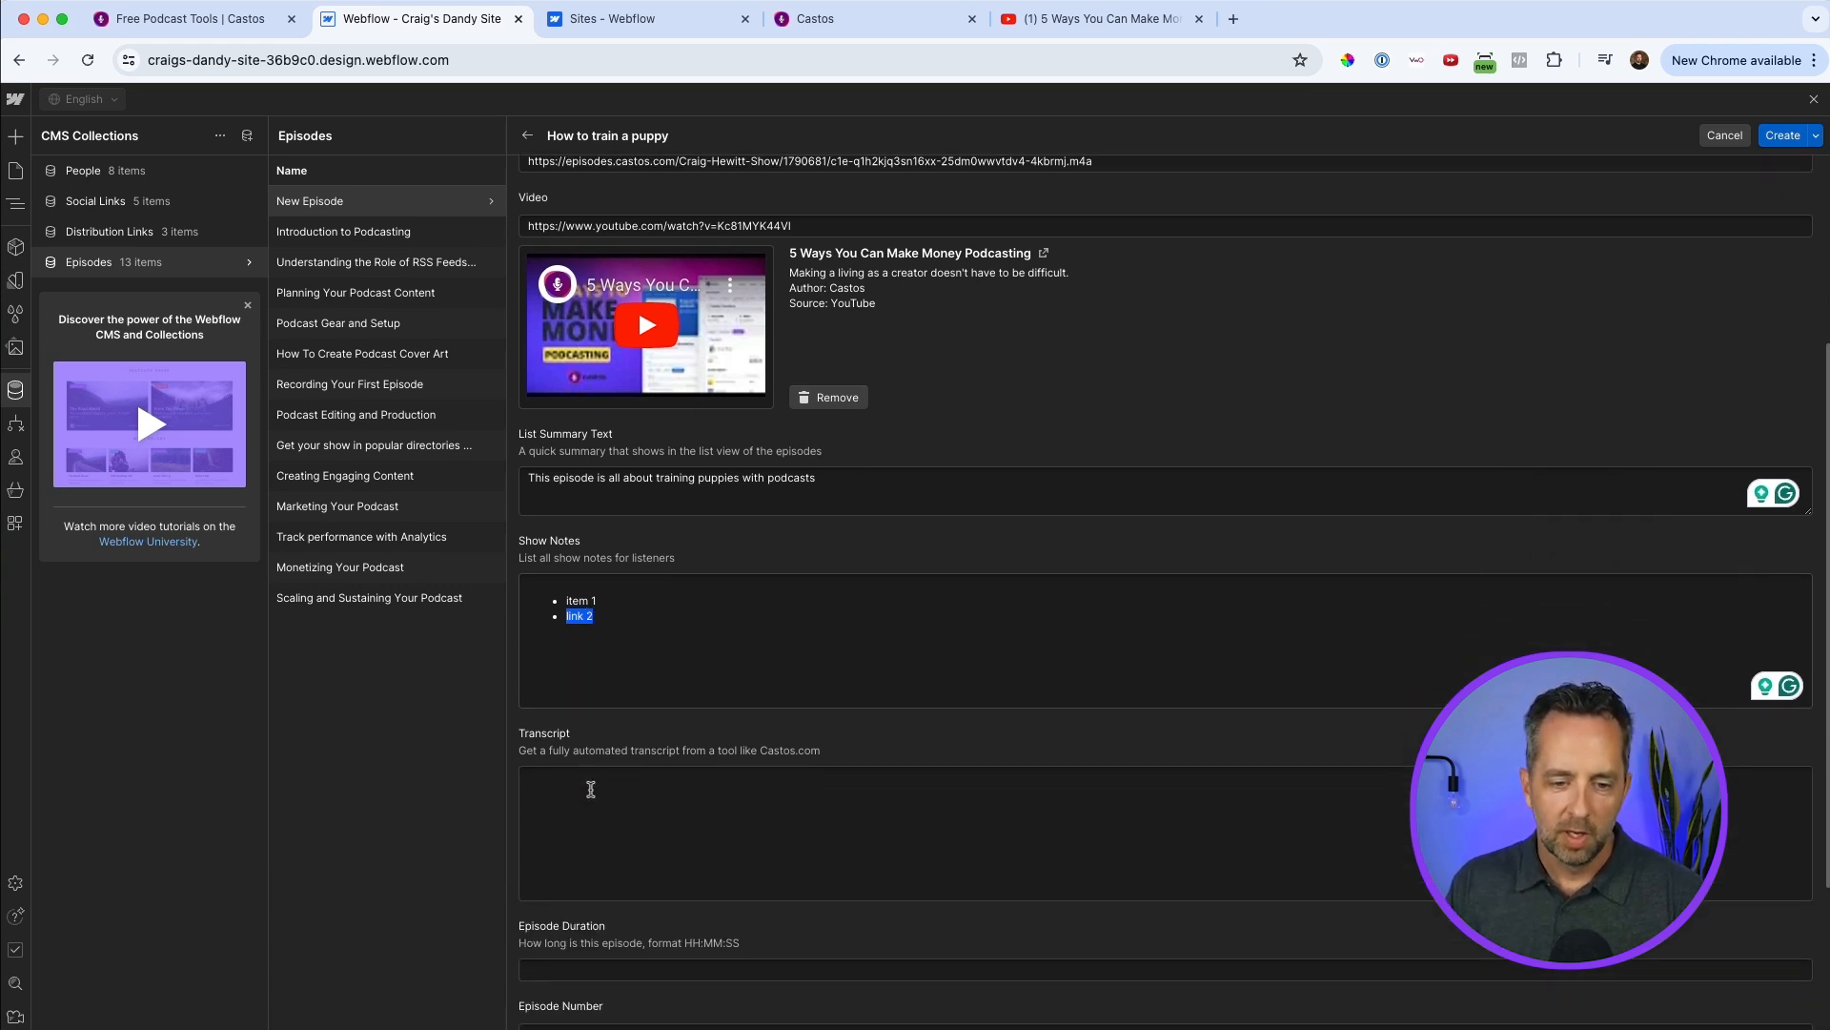
Copy the full transcript of the "Transcript test" episode from Castos and paste it as the new episode's Transcript in Webflow.
{"action": "left_click", "coordinate": [562, 731]}
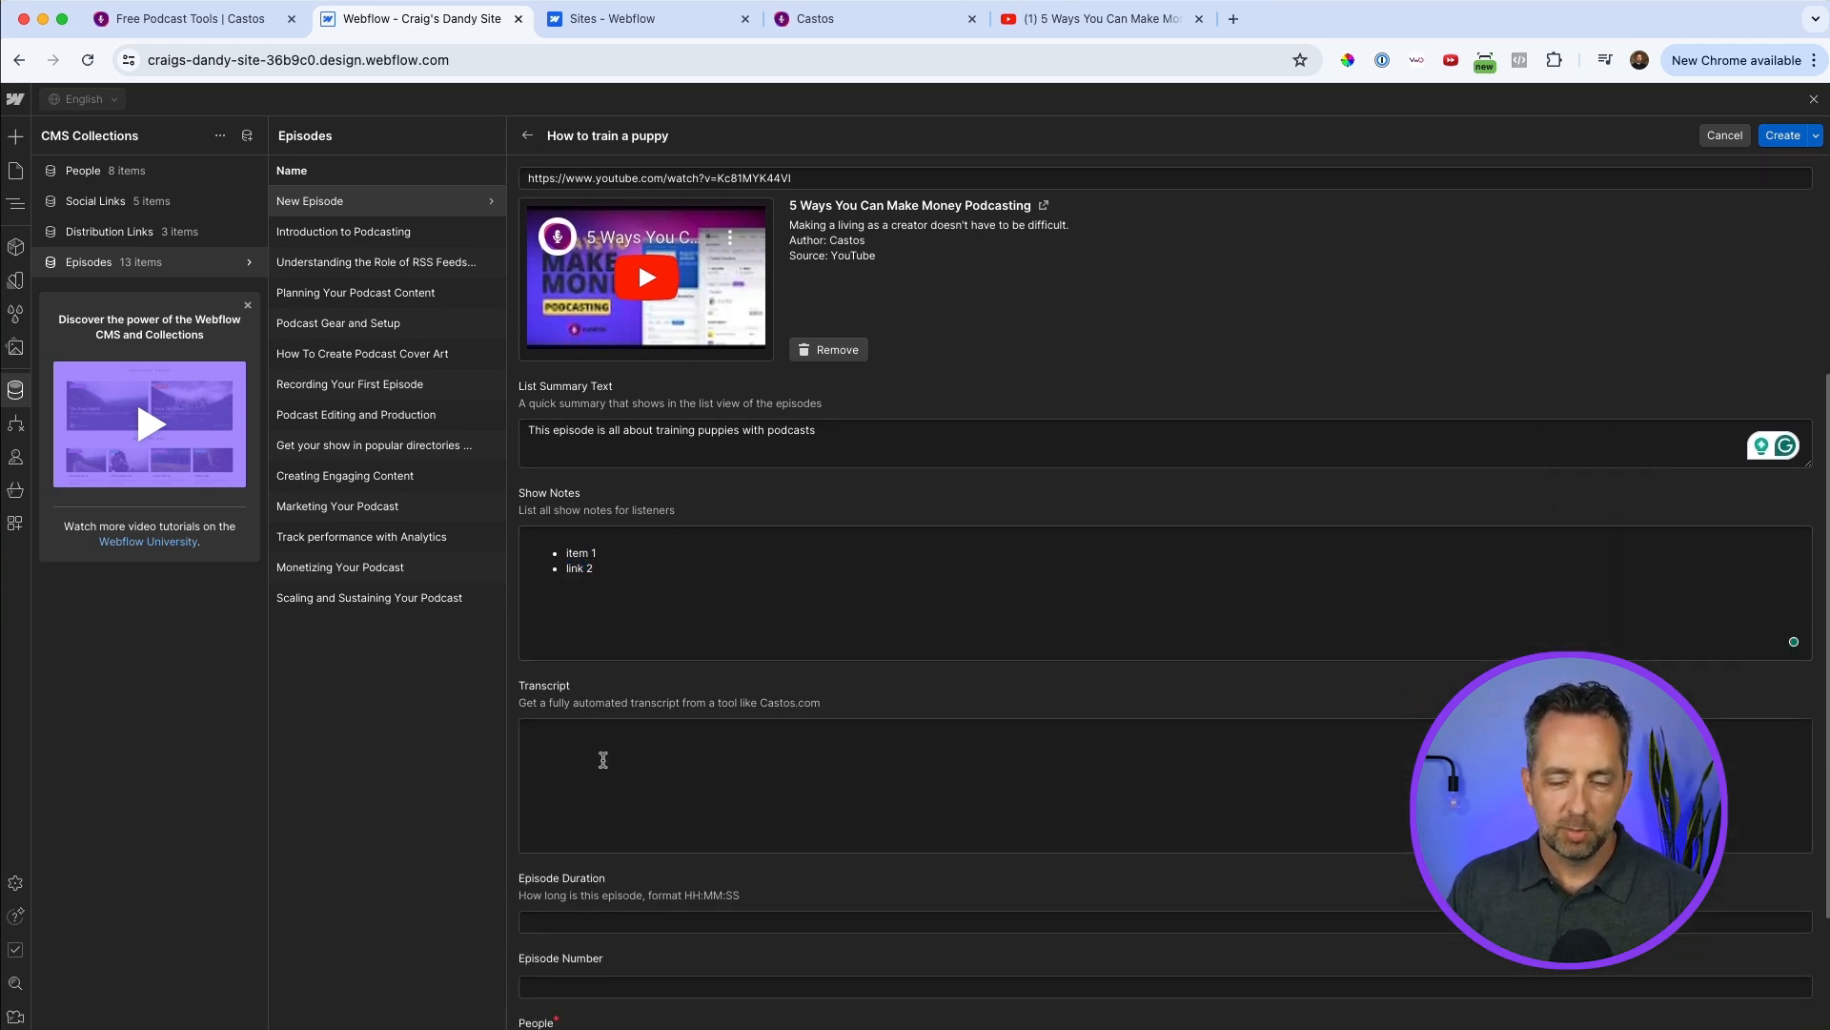
{"action": "left_click", "coordinate": [815, 18]}
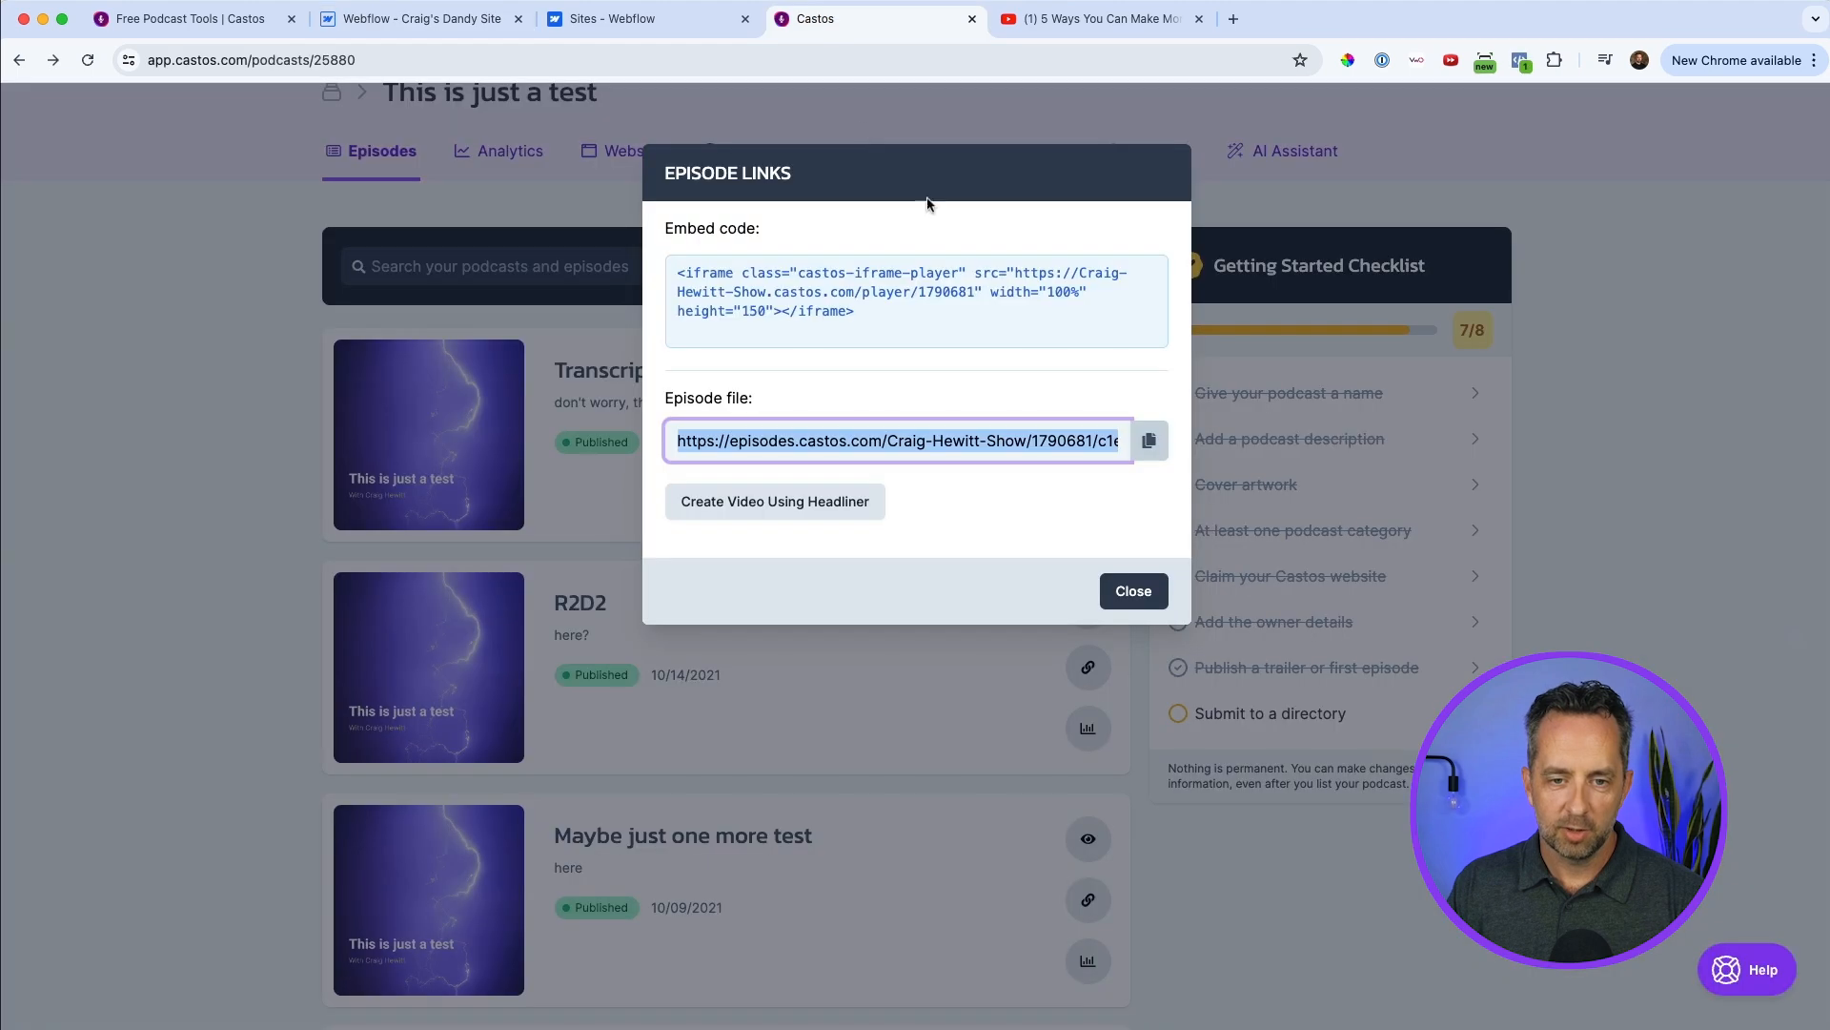
{"action": "left_click", "coordinate": [1130, 591]}
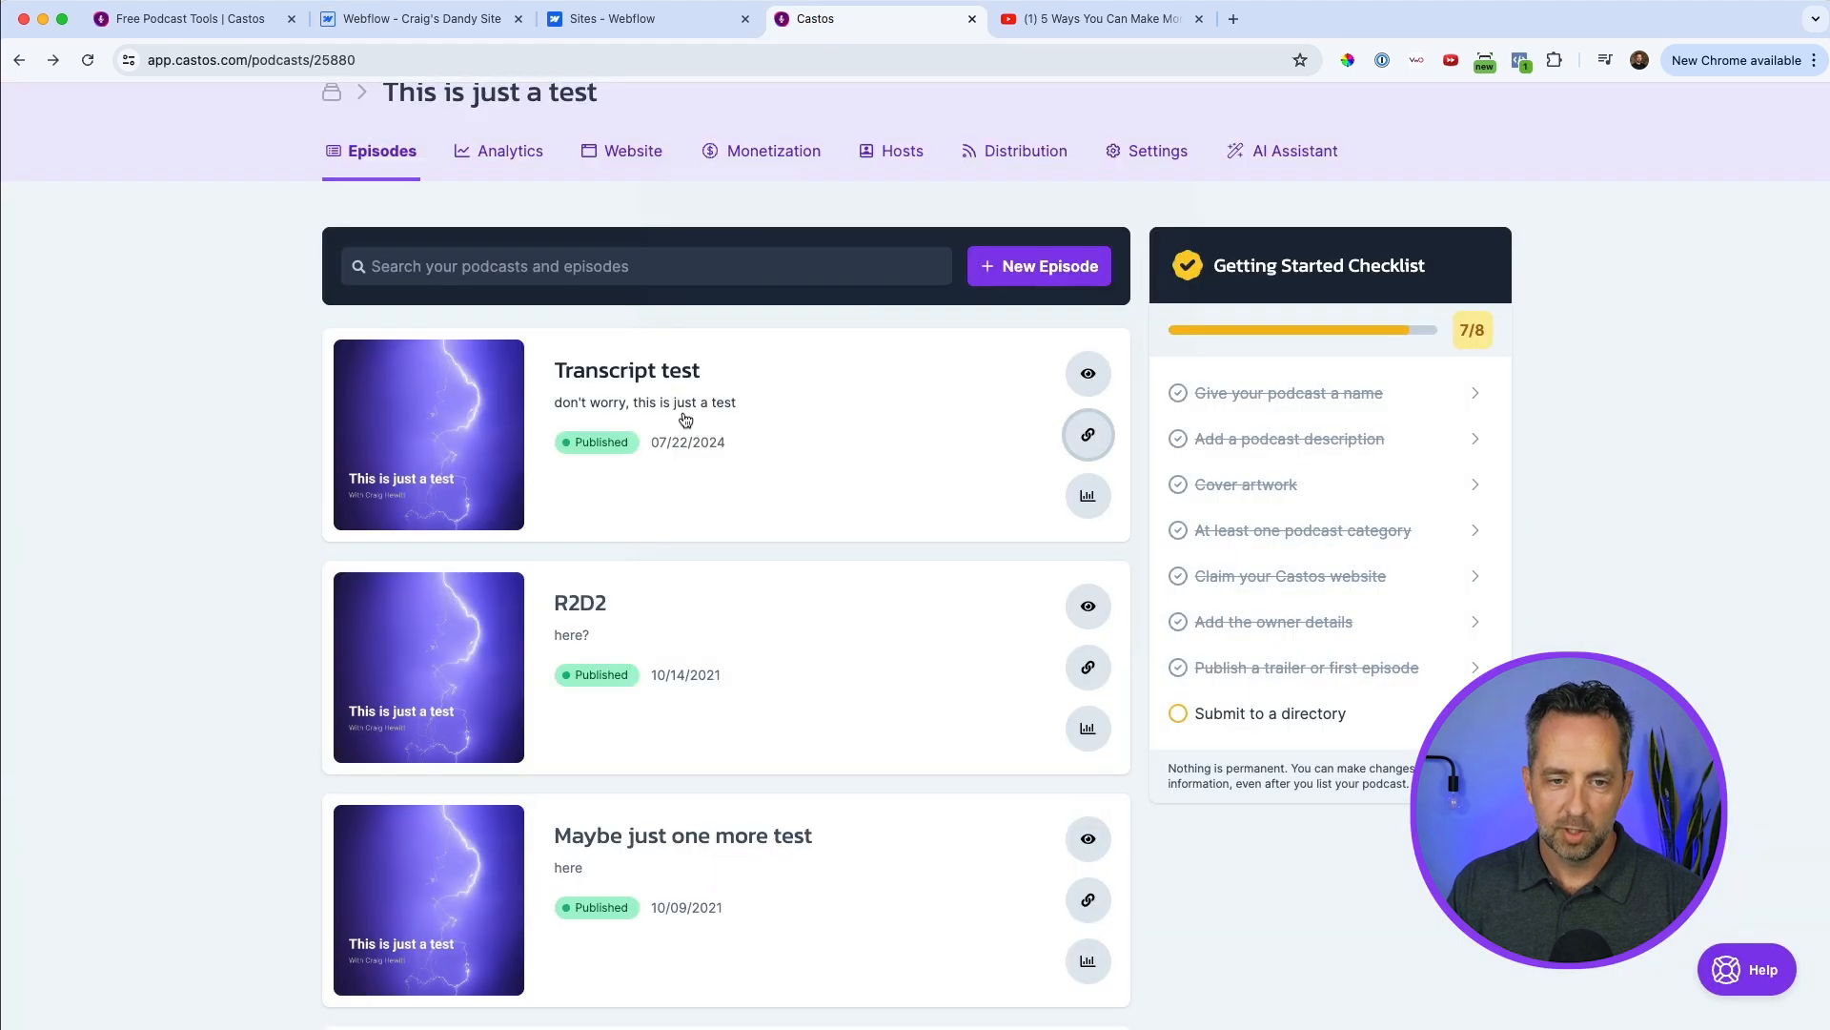
{"action": "left_click", "coordinate": [629, 390]}
{"action": "scroll", "coordinate": [282, 381], "scroll_direction": "down", "scroll_amount": 9}
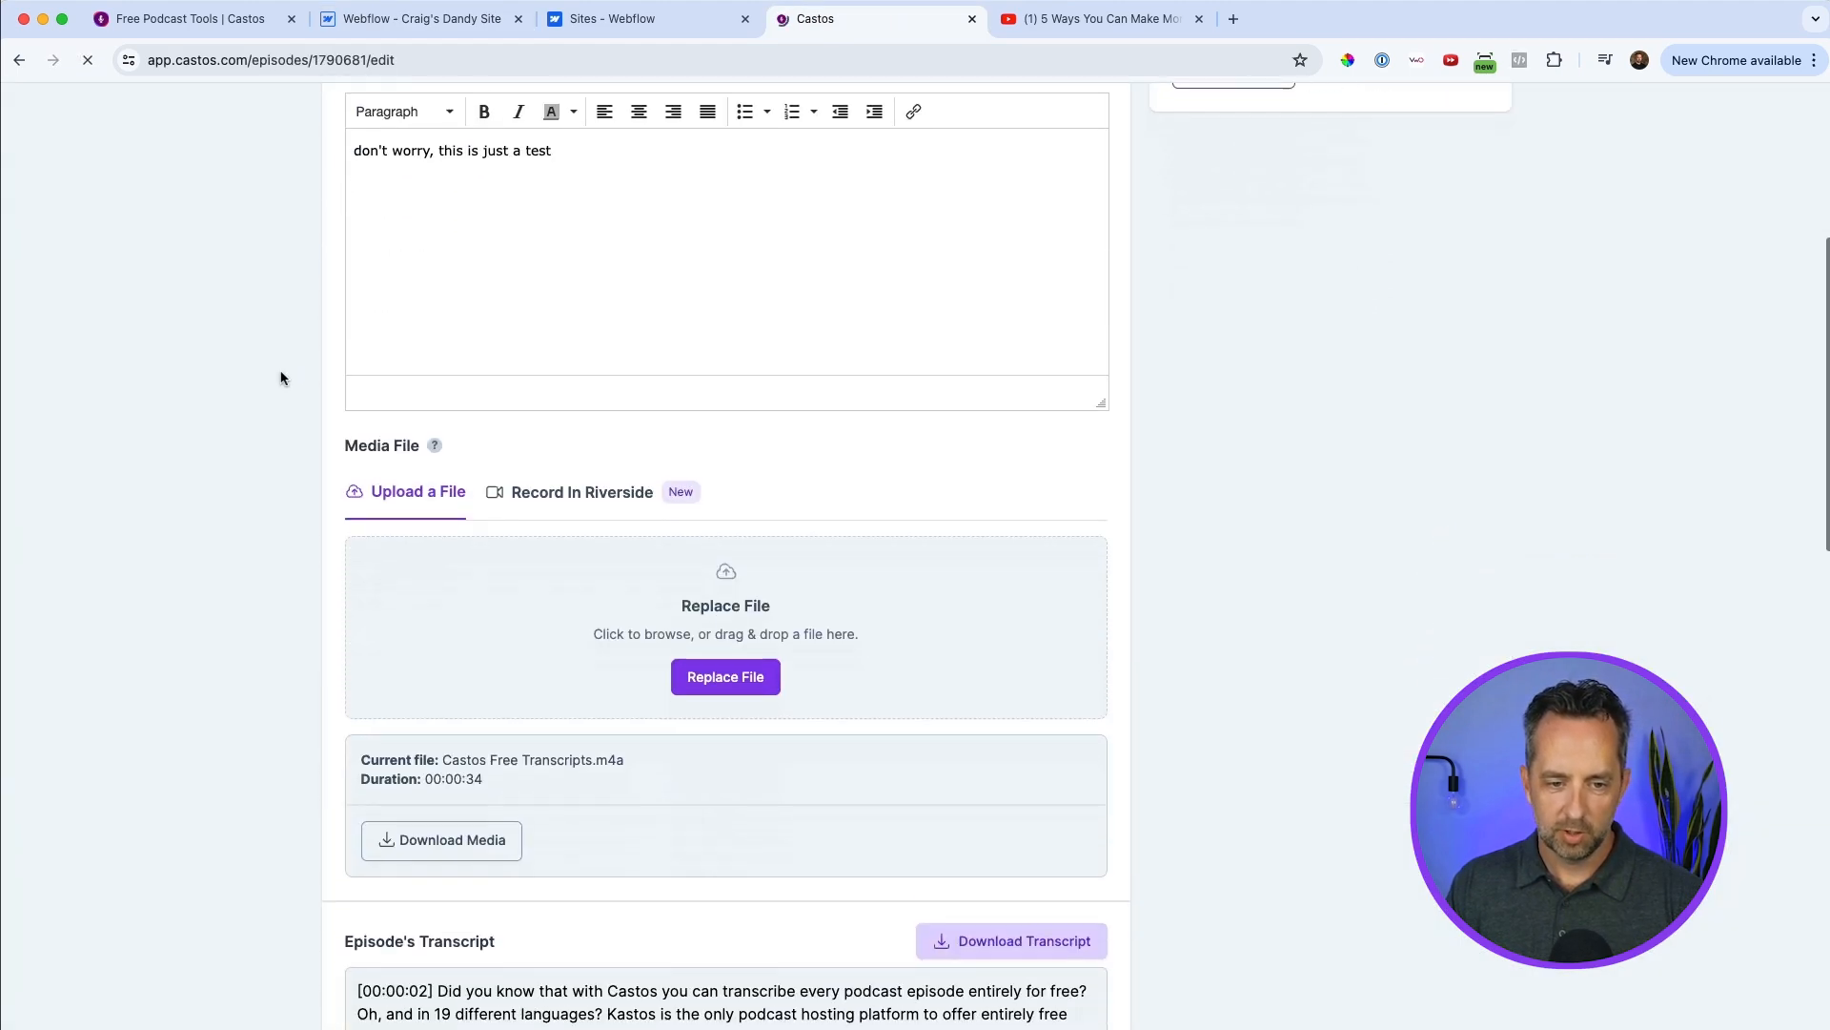
{"action": "triple_click", "coordinate": [545, 471]}
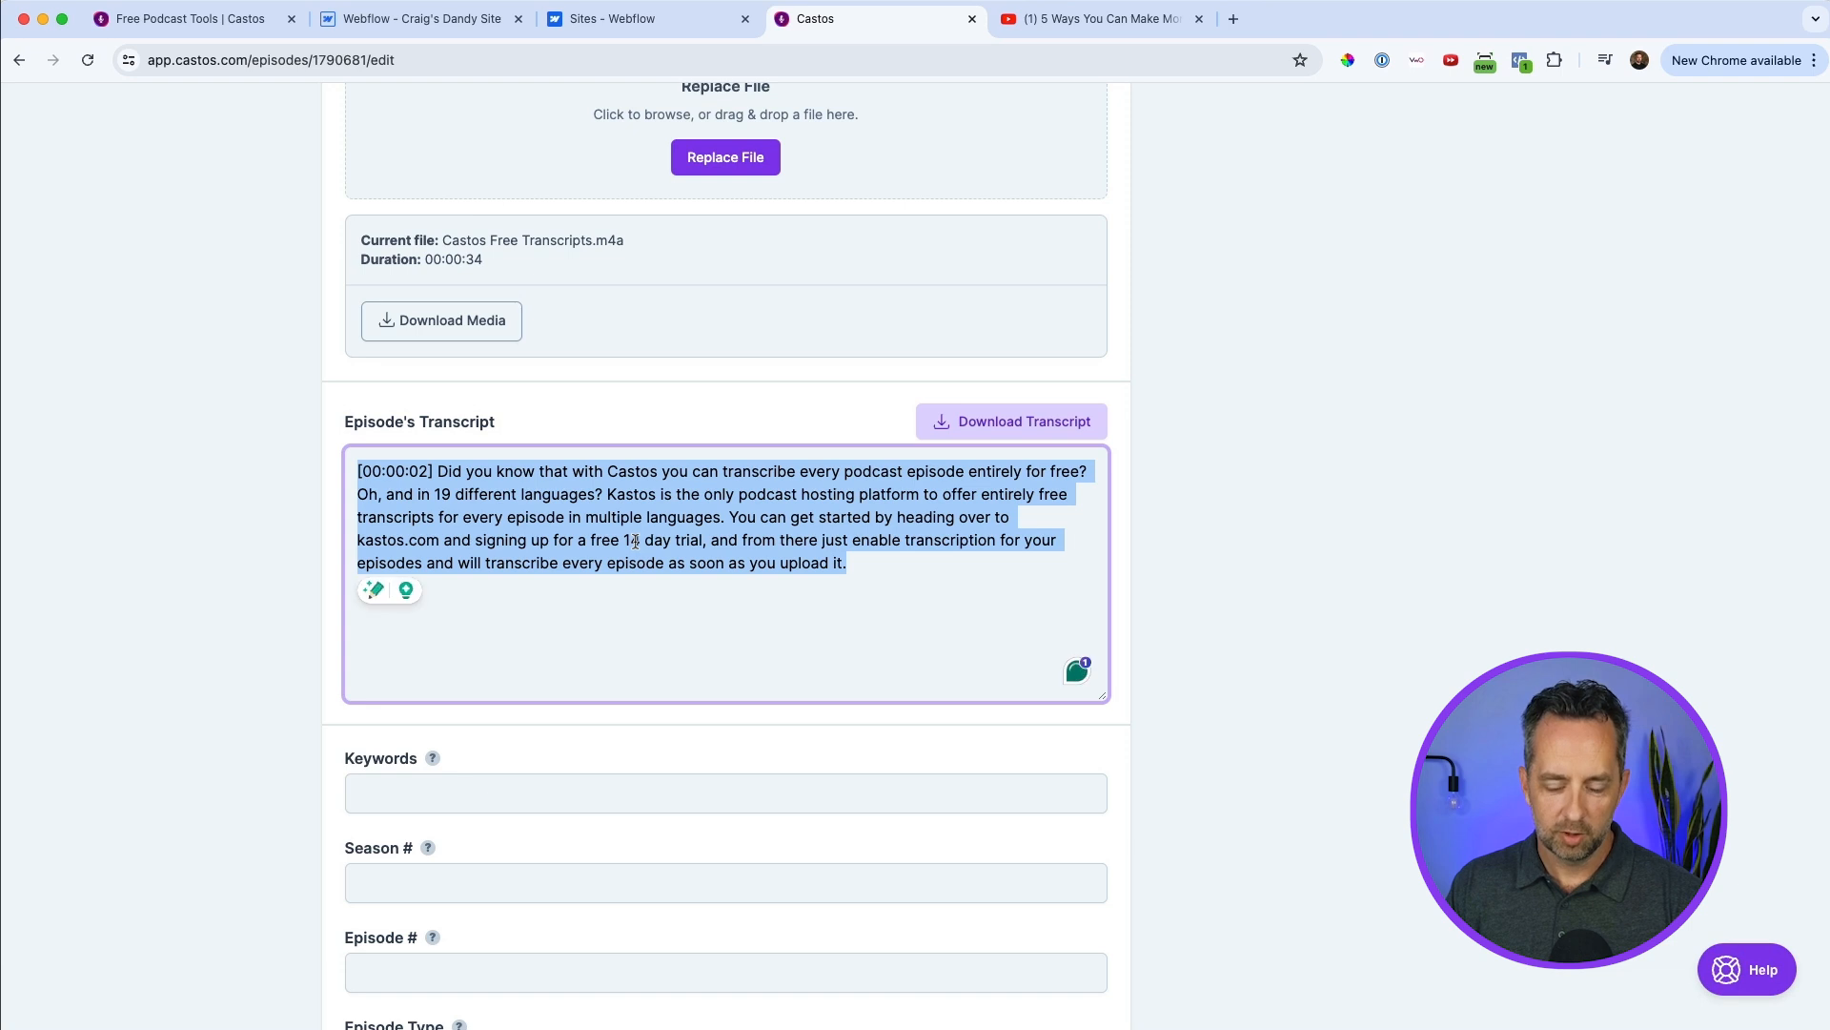
{"action": "left_click", "coordinate": [408, 19]}
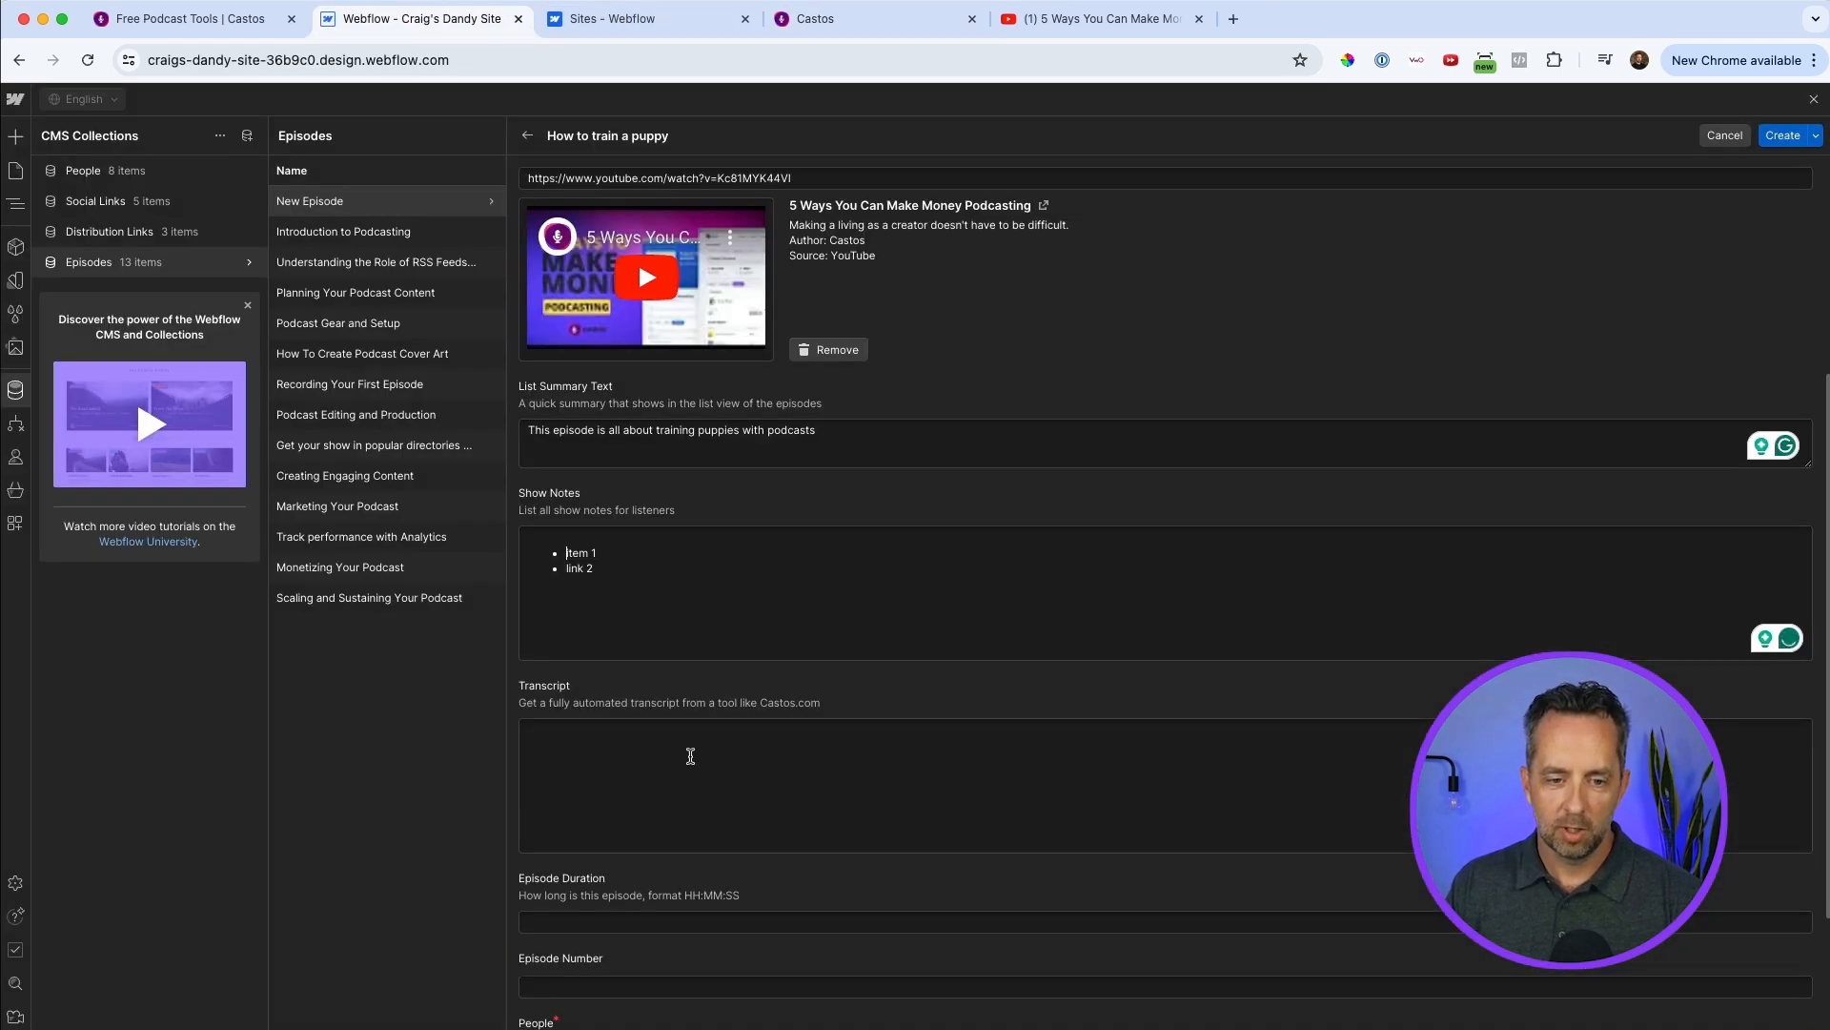
{"action": "left_click", "coordinate": [586, 735]}
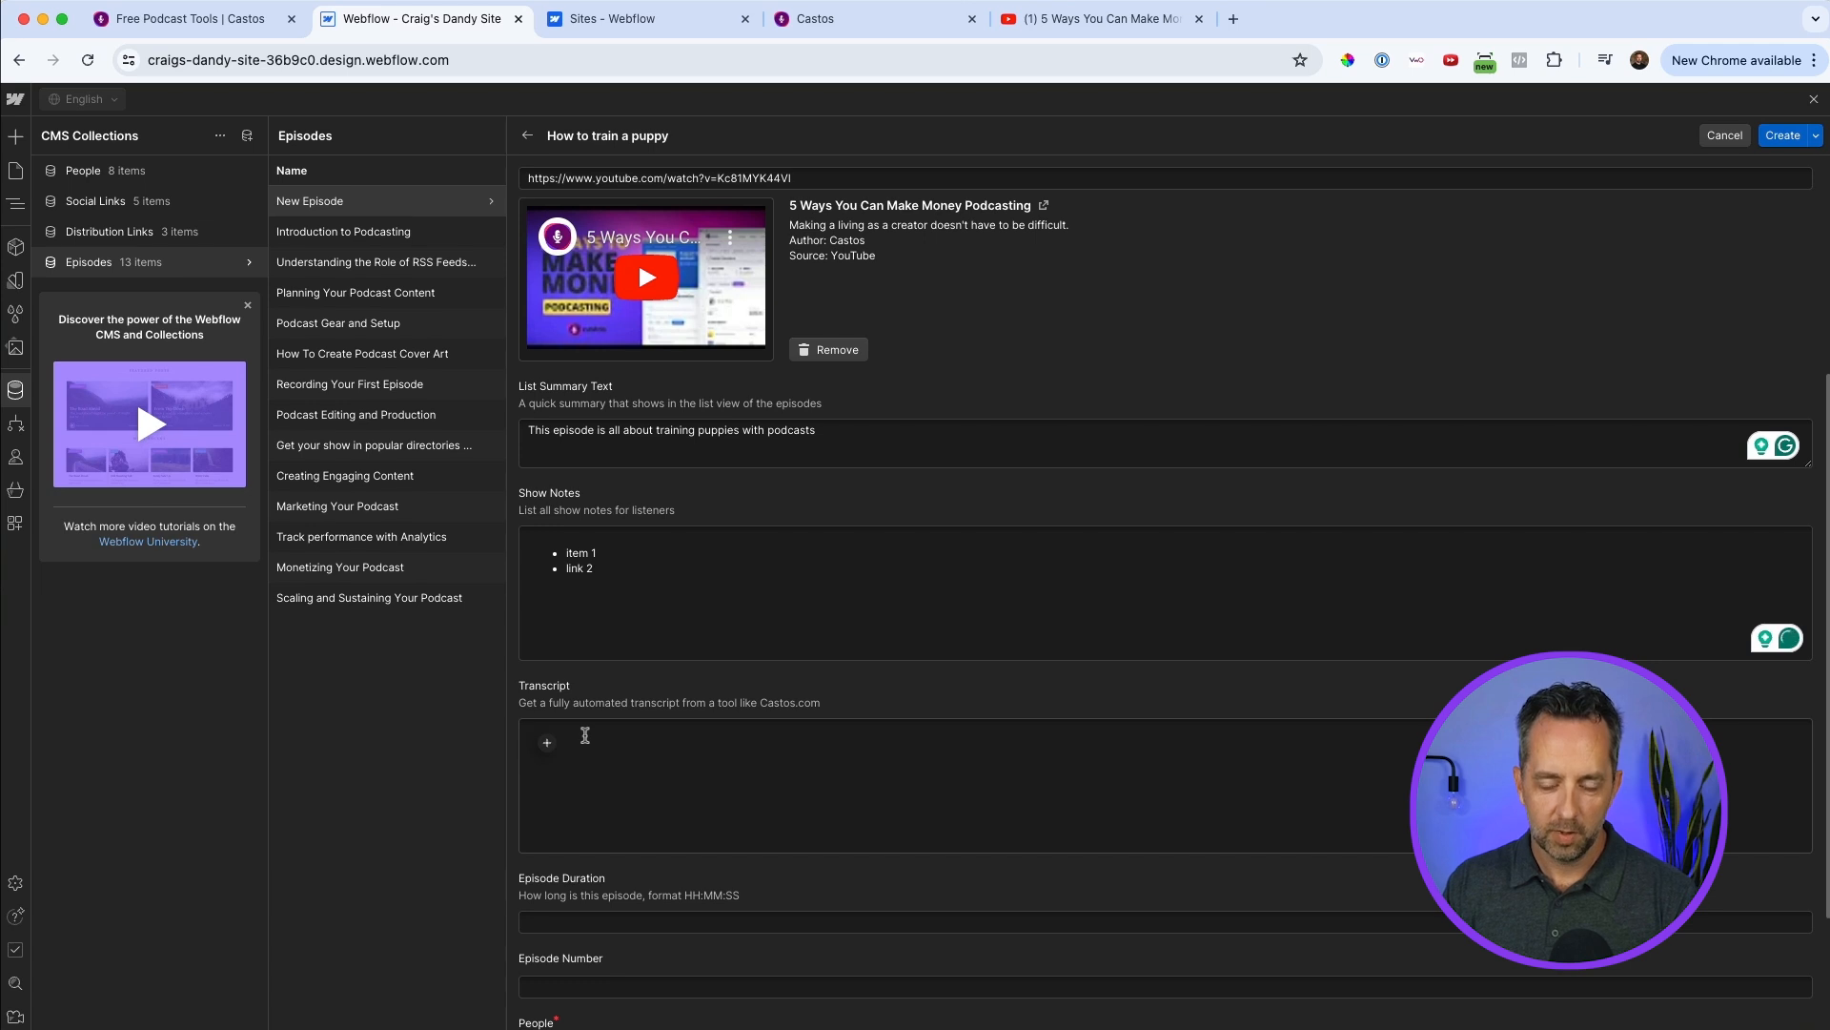
{"action": "key", "text": "super+v"}
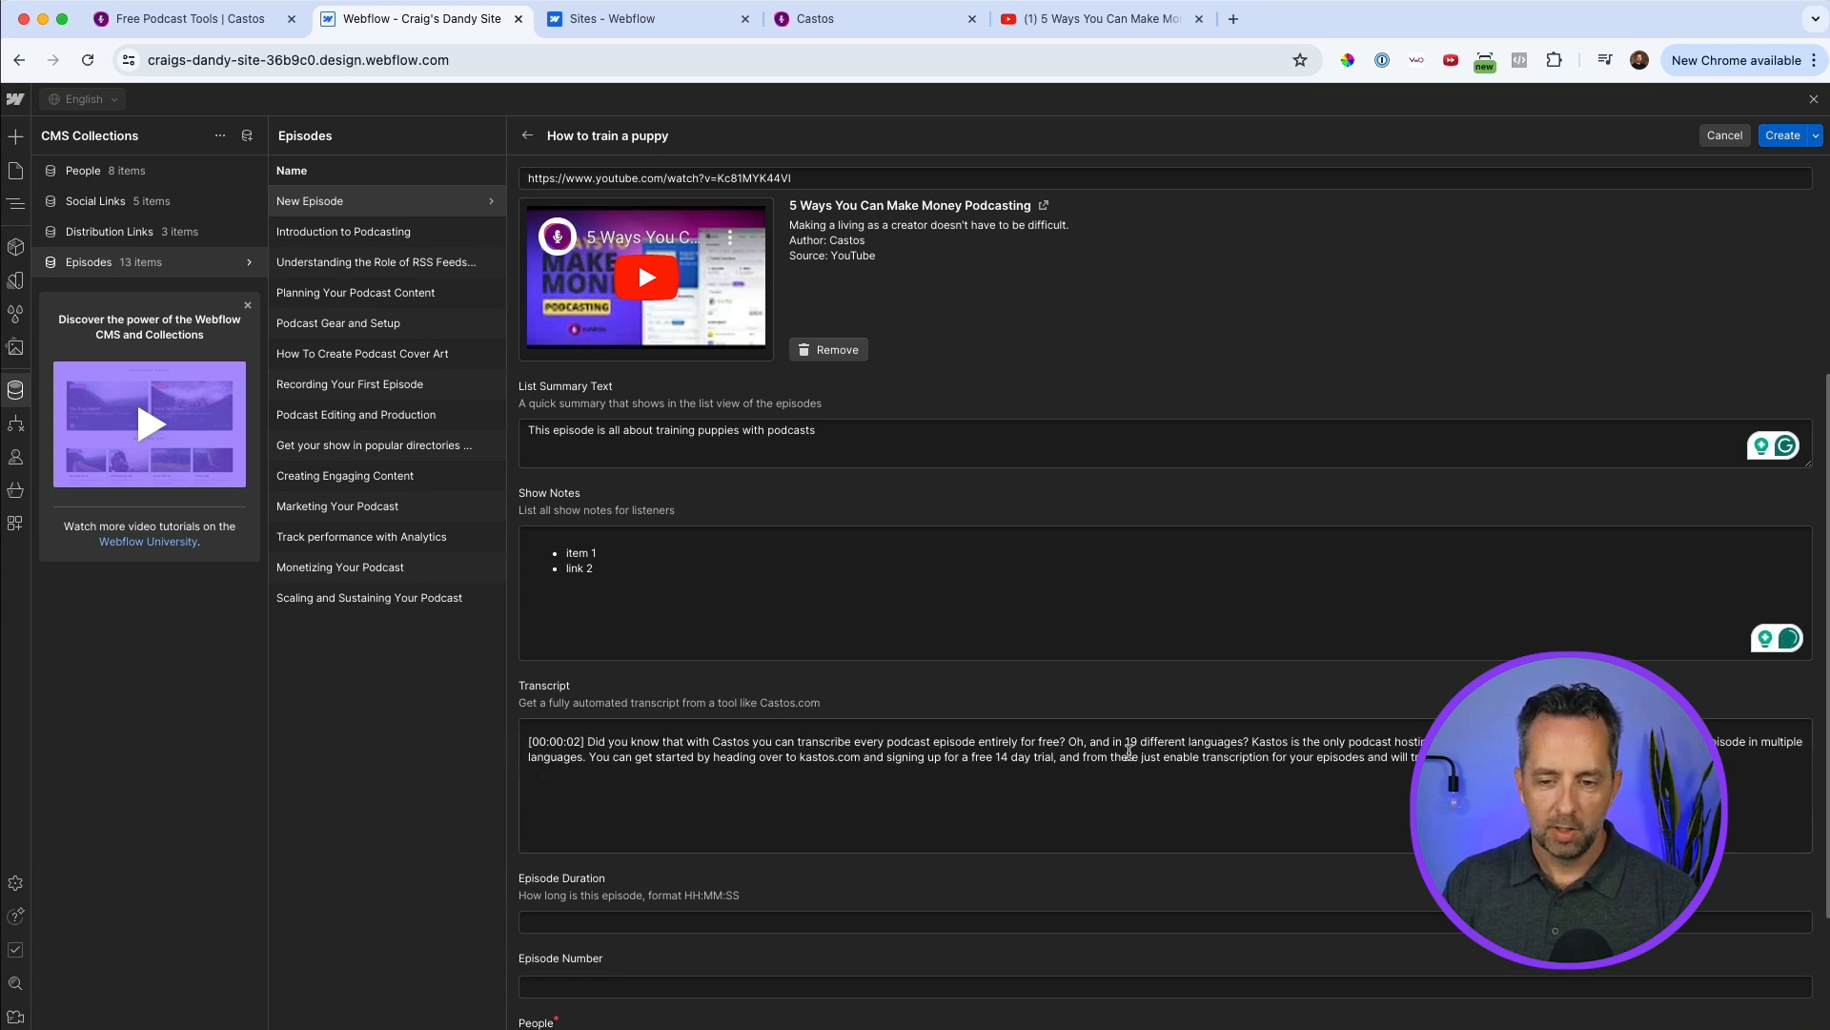
Correct the misspelled company name and web address in the transcript to "Castos" and "castos.com".
{"action": "left_click", "coordinate": [1257, 739]}
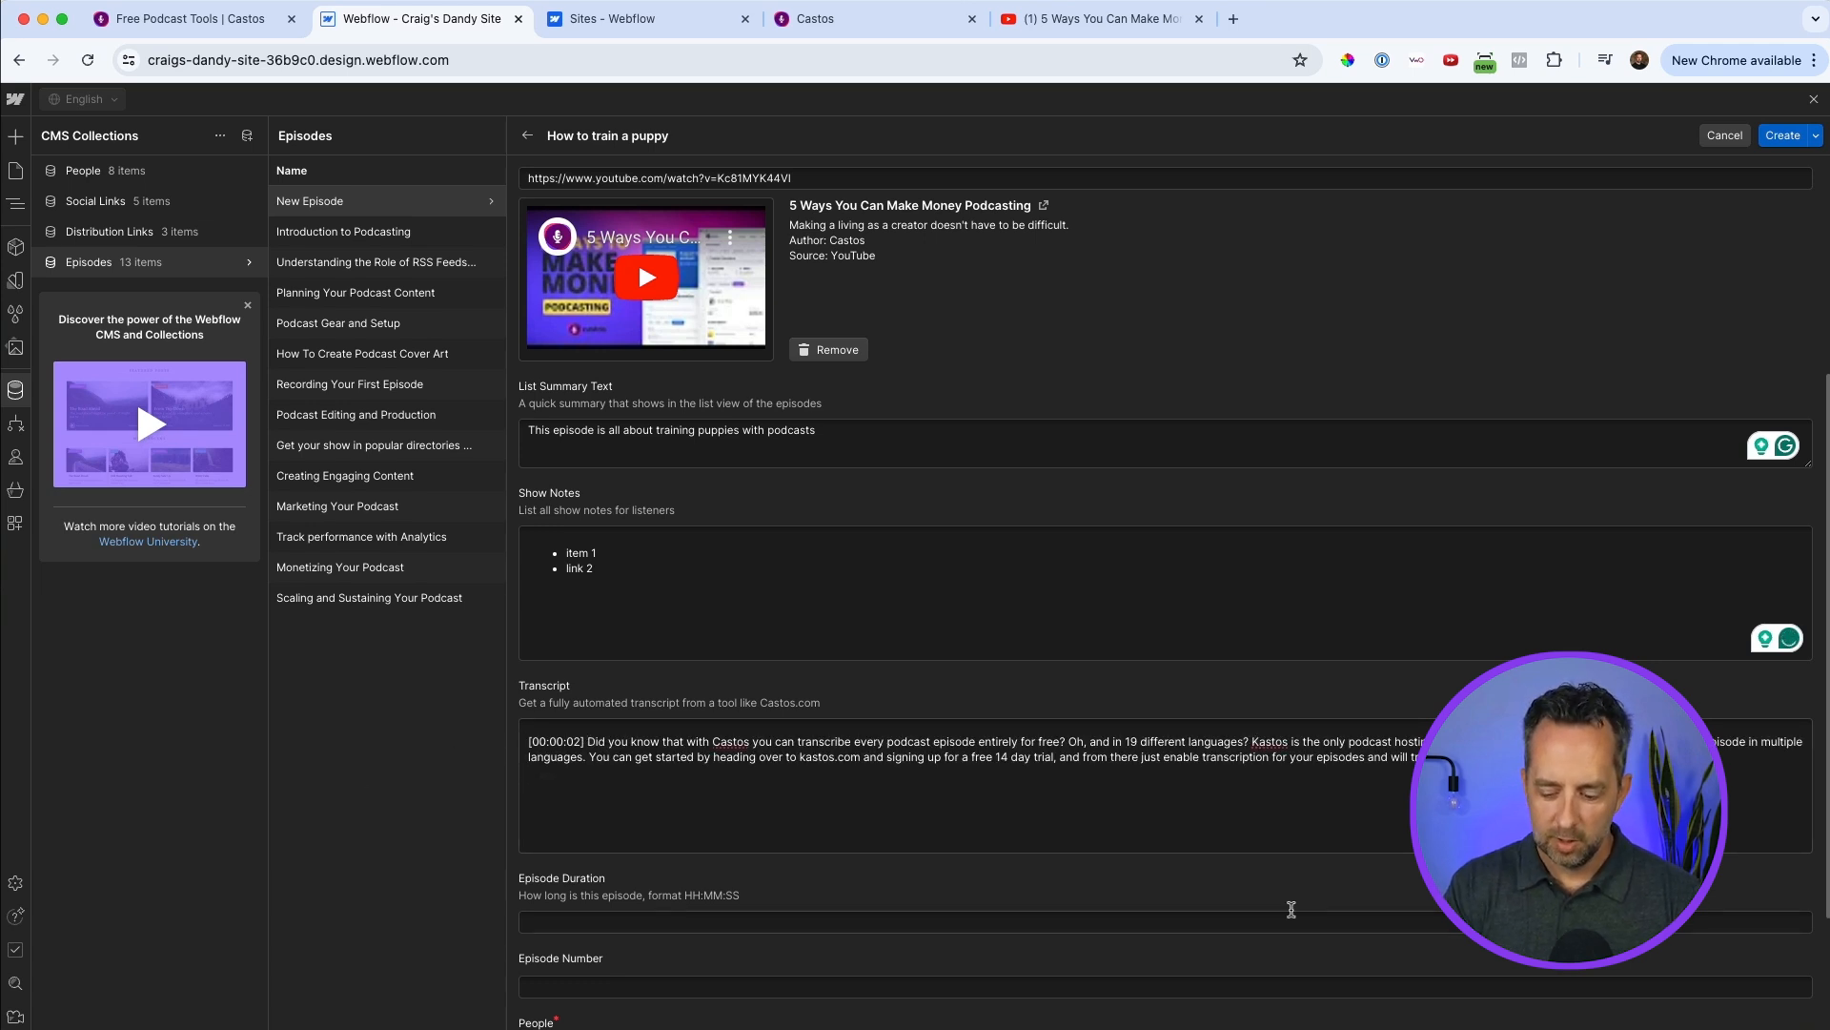
{"action": "key", "text": "BackSpace"}
{"action": "type", "text": "C"}
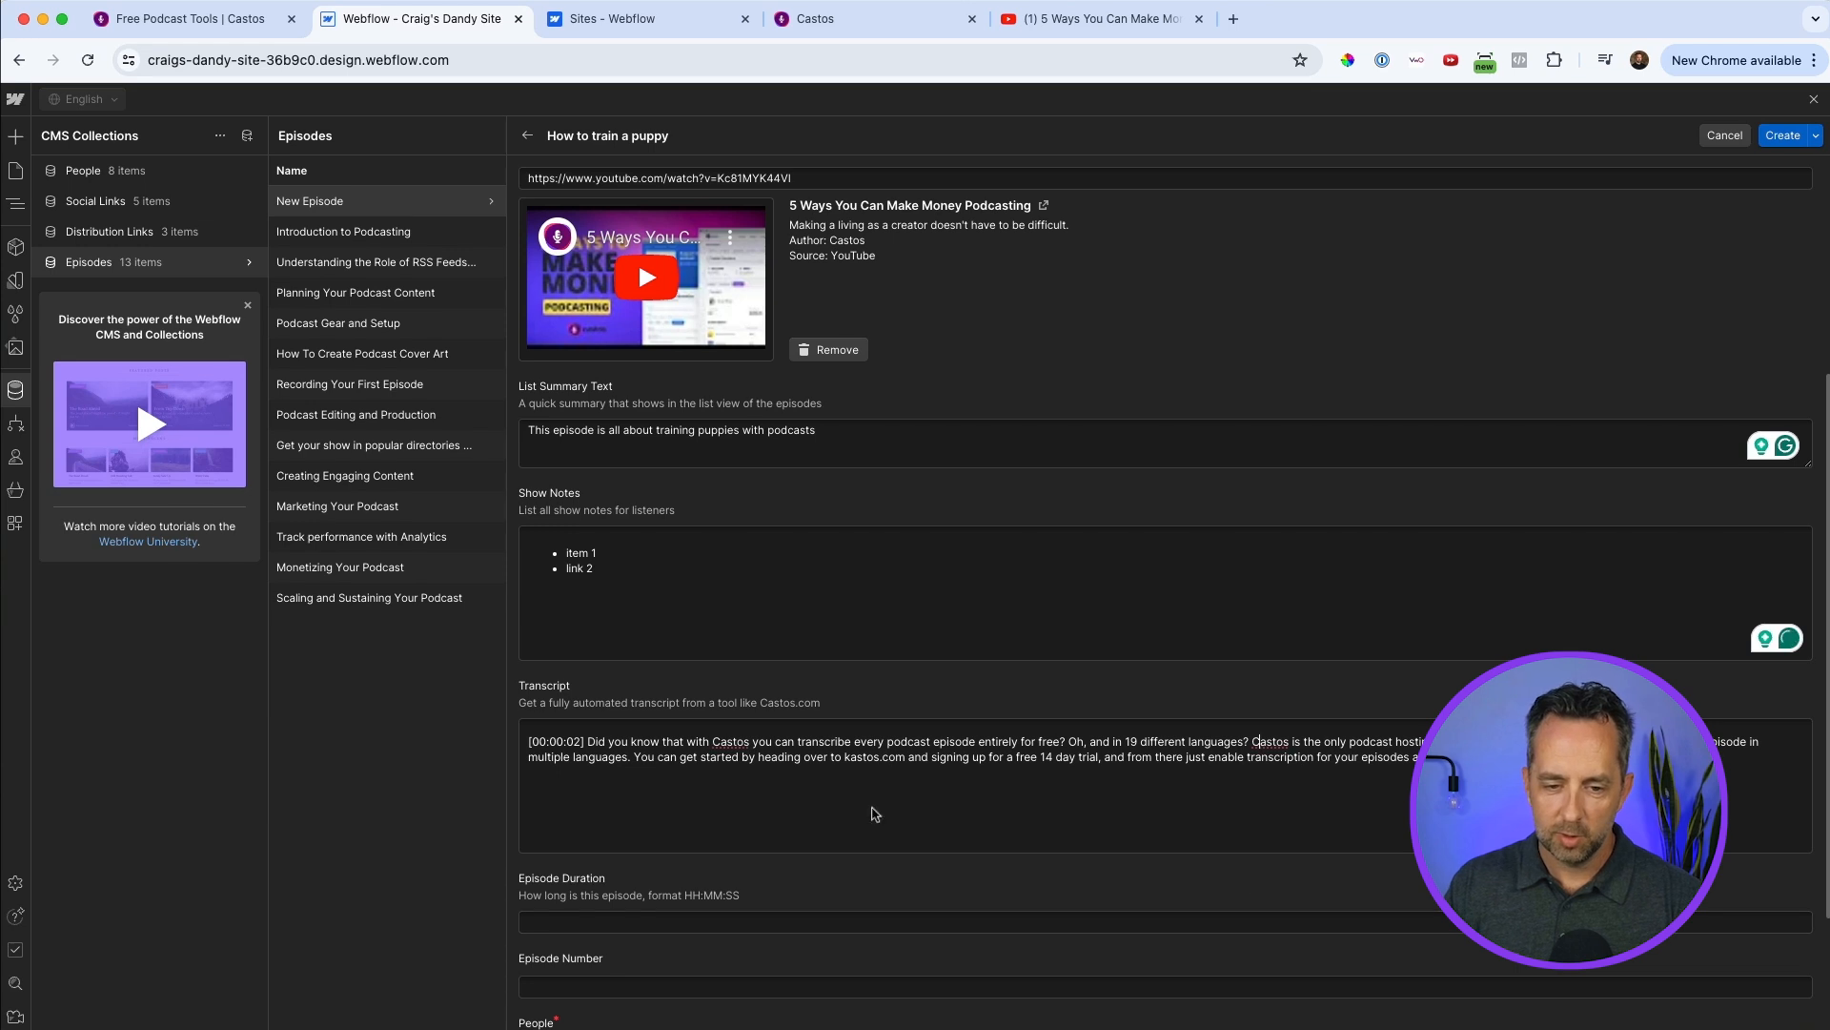
{"action": "left_click", "coordinate": [845, 756]}
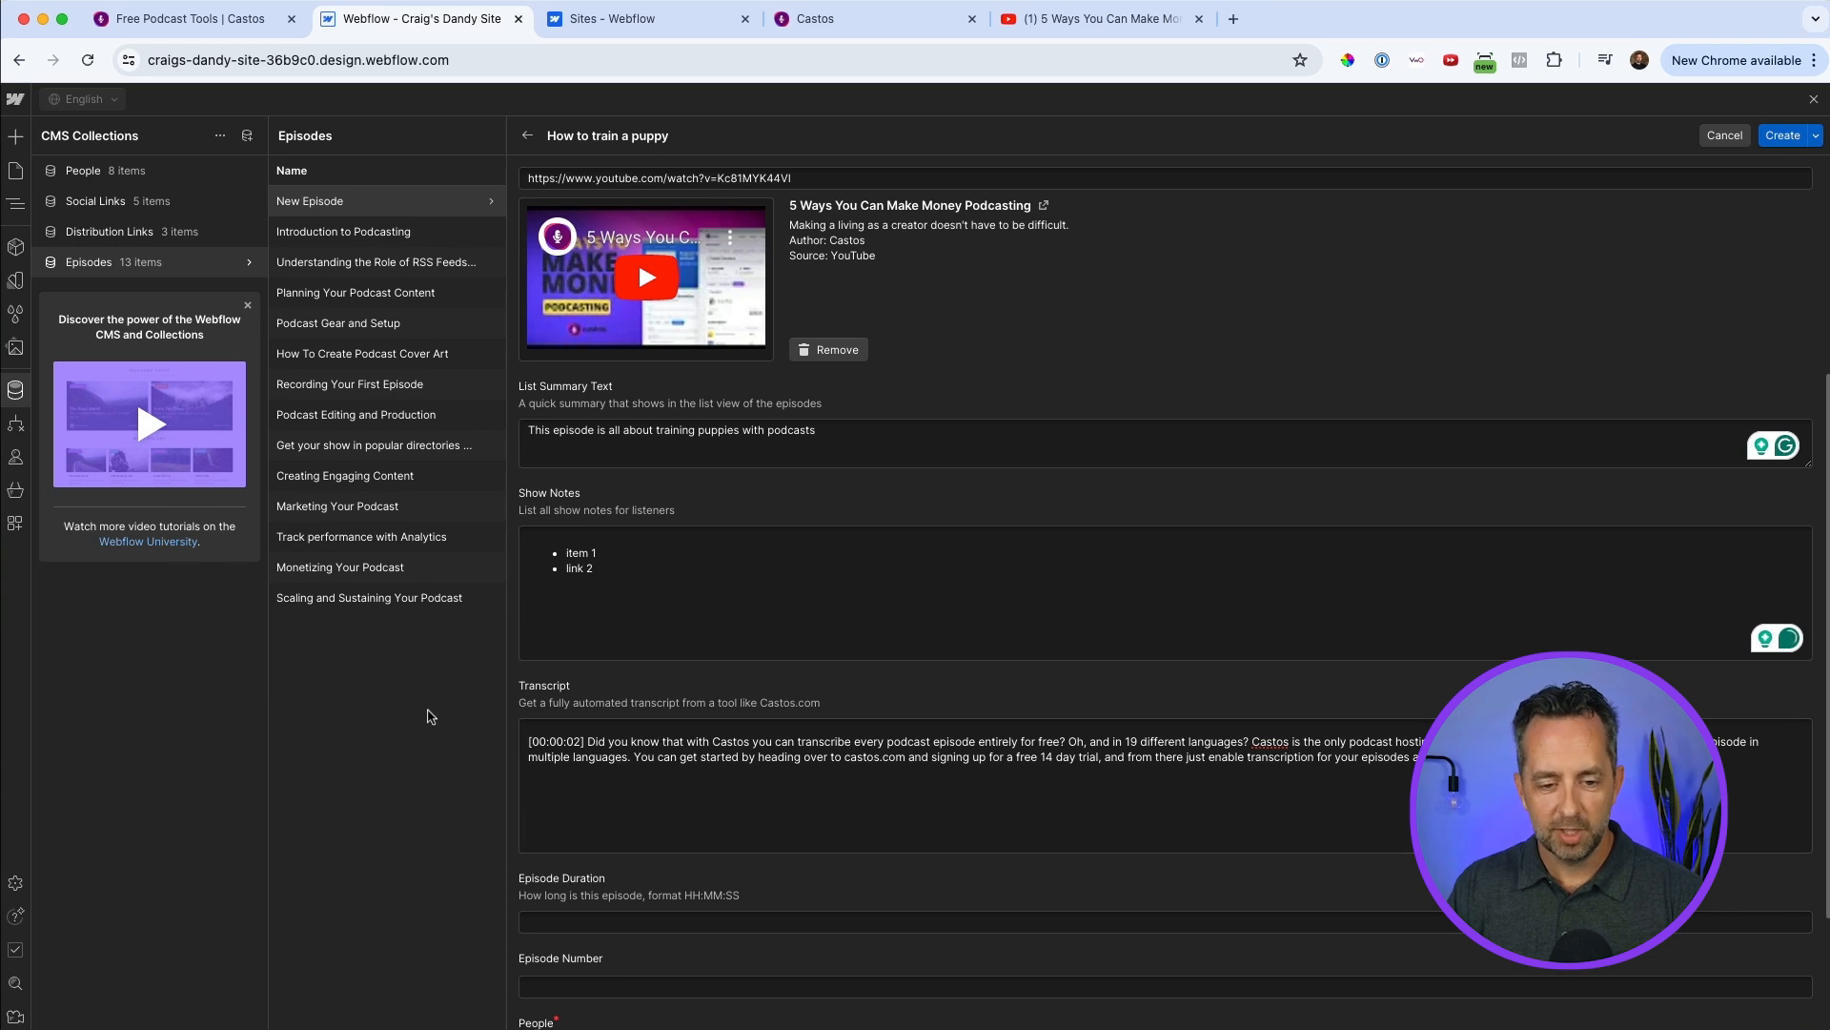
Set the Episode Duration to 0:35 and the Episode Number to 1.
{"action": "left_click", "coordinate": [635, 919]}
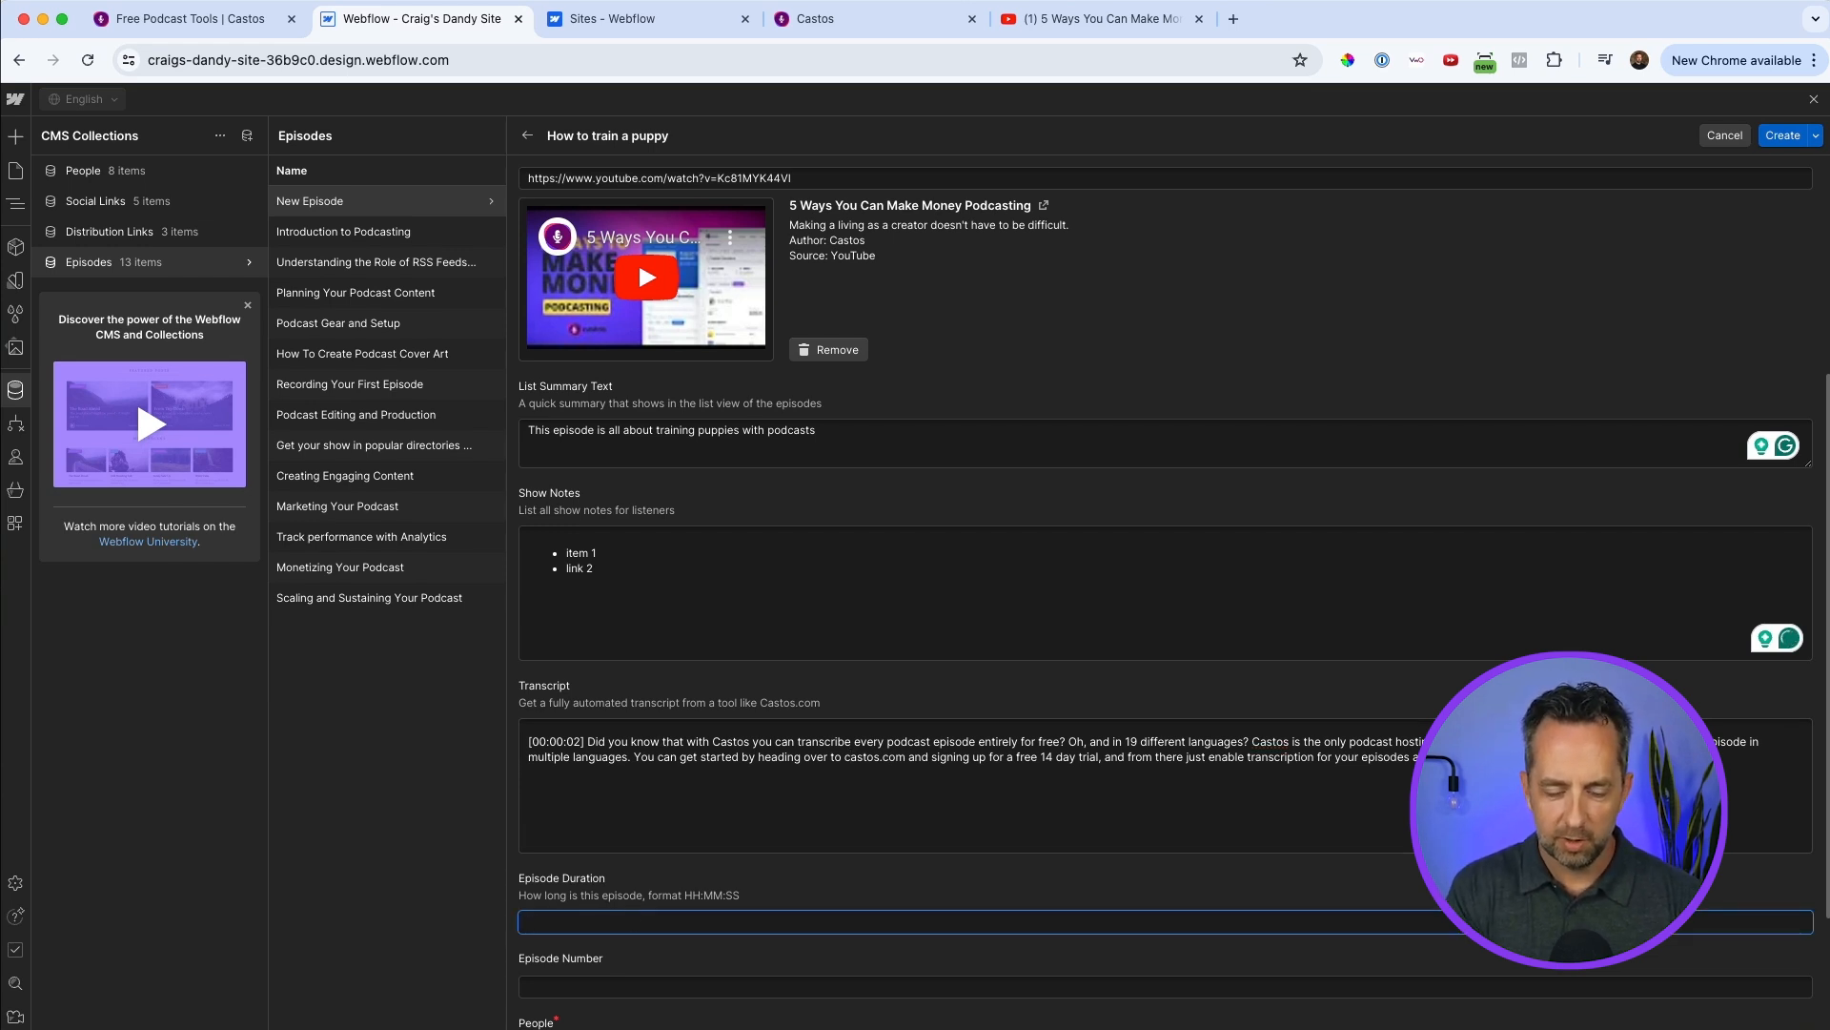
{"action": "type", "text": "0:35"}
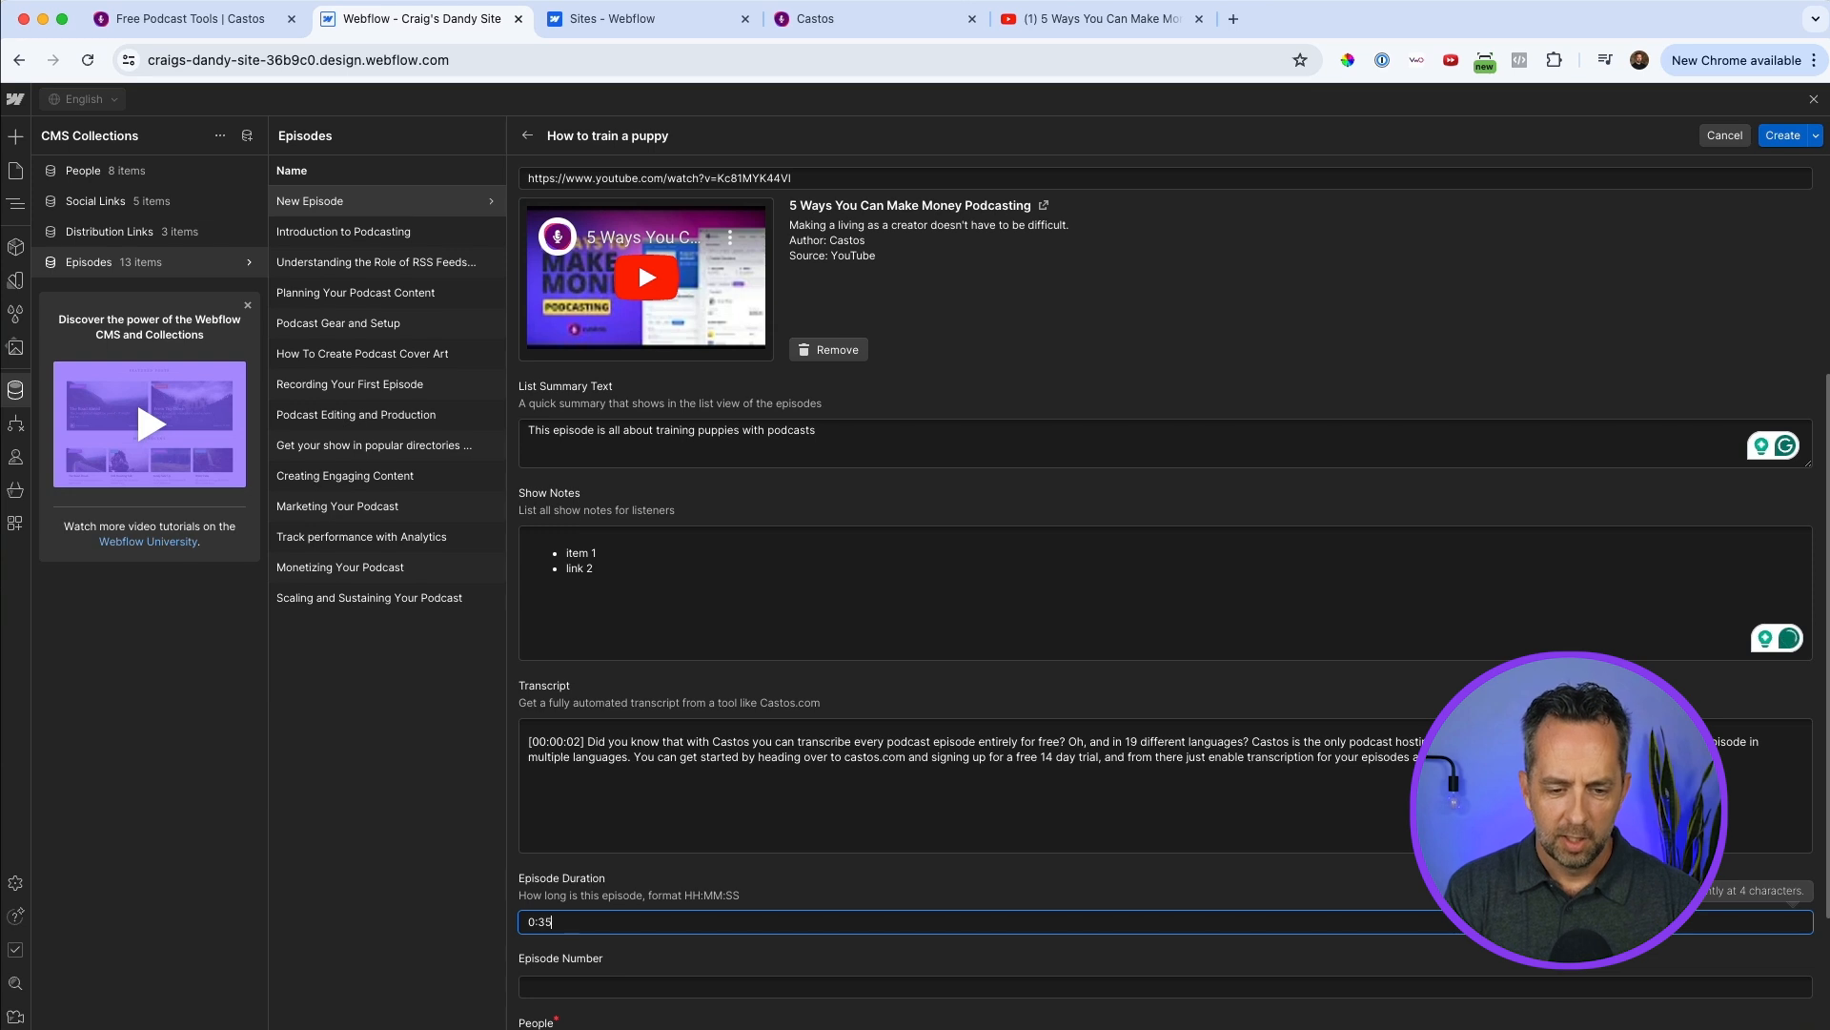
{"action": "left_click", "coordinate": [652, 976]}
{"action": "type", "text": "1"}
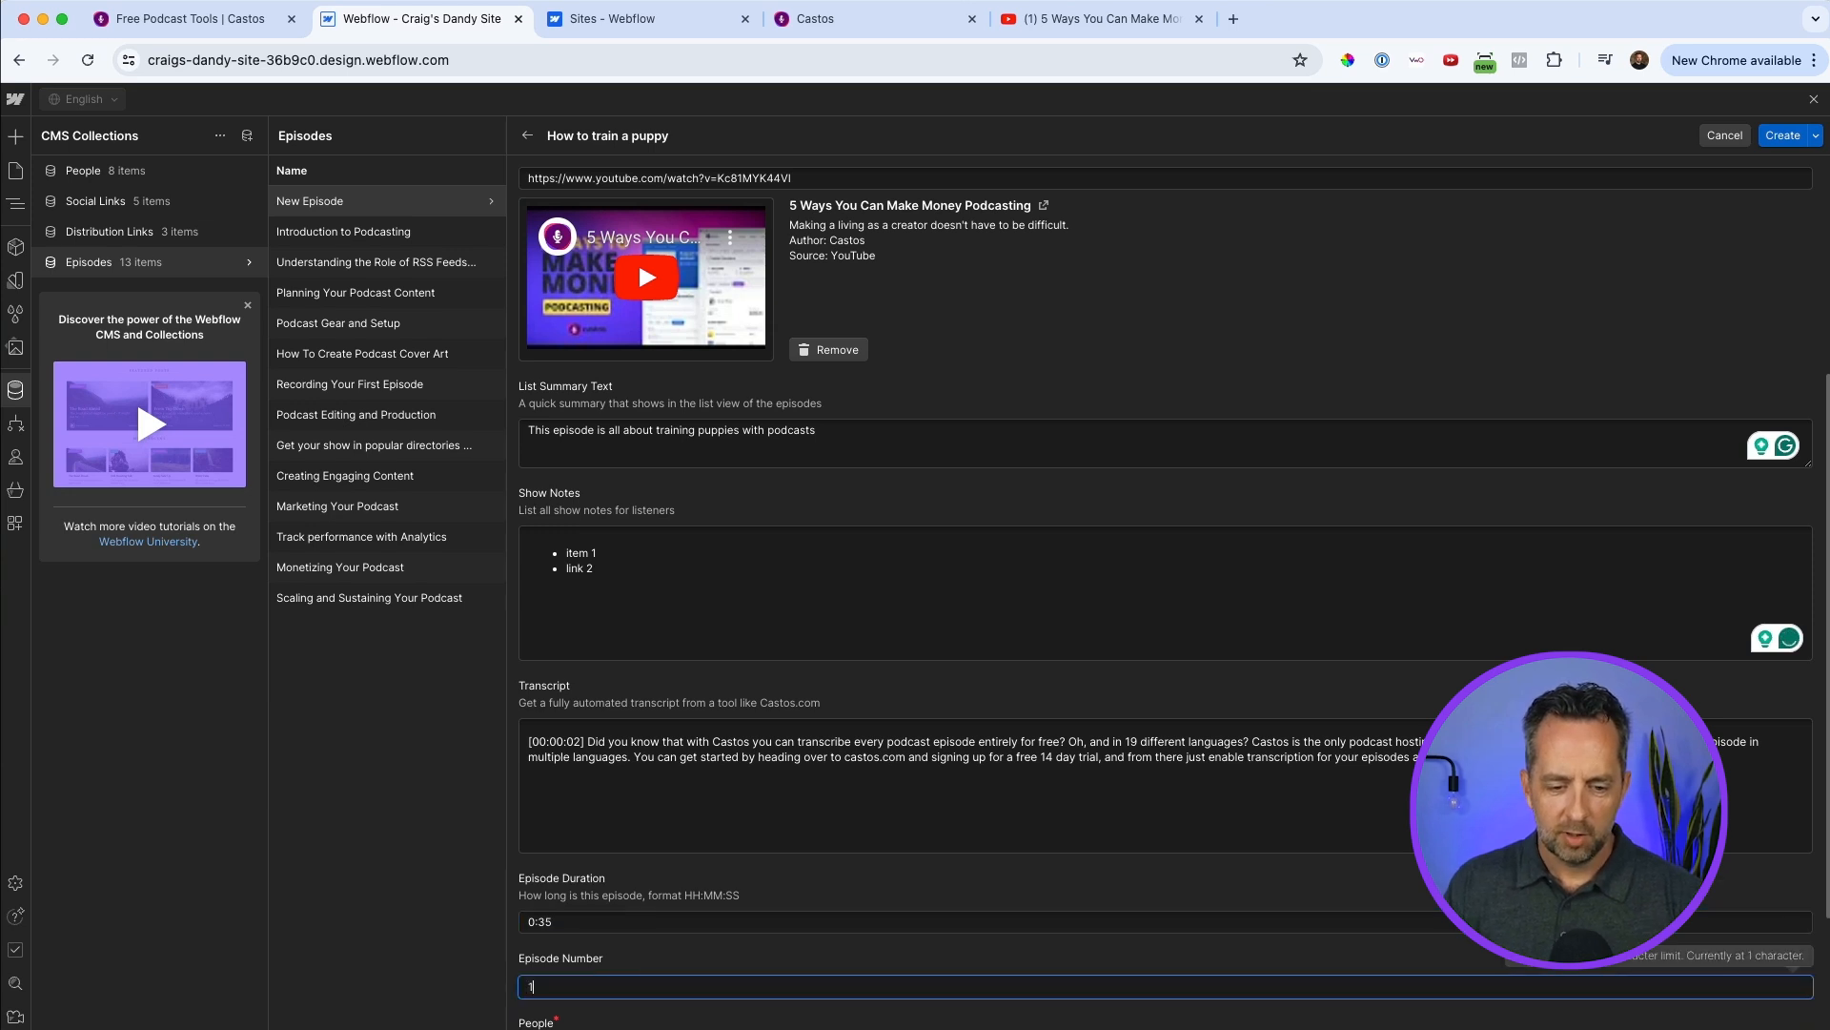
Add the podcast host as the episode's People entry and create the episode.
{"action": "scroll", "coordinate": [584, 926], "scroll_direction": "down", "scroll_amount": 3}
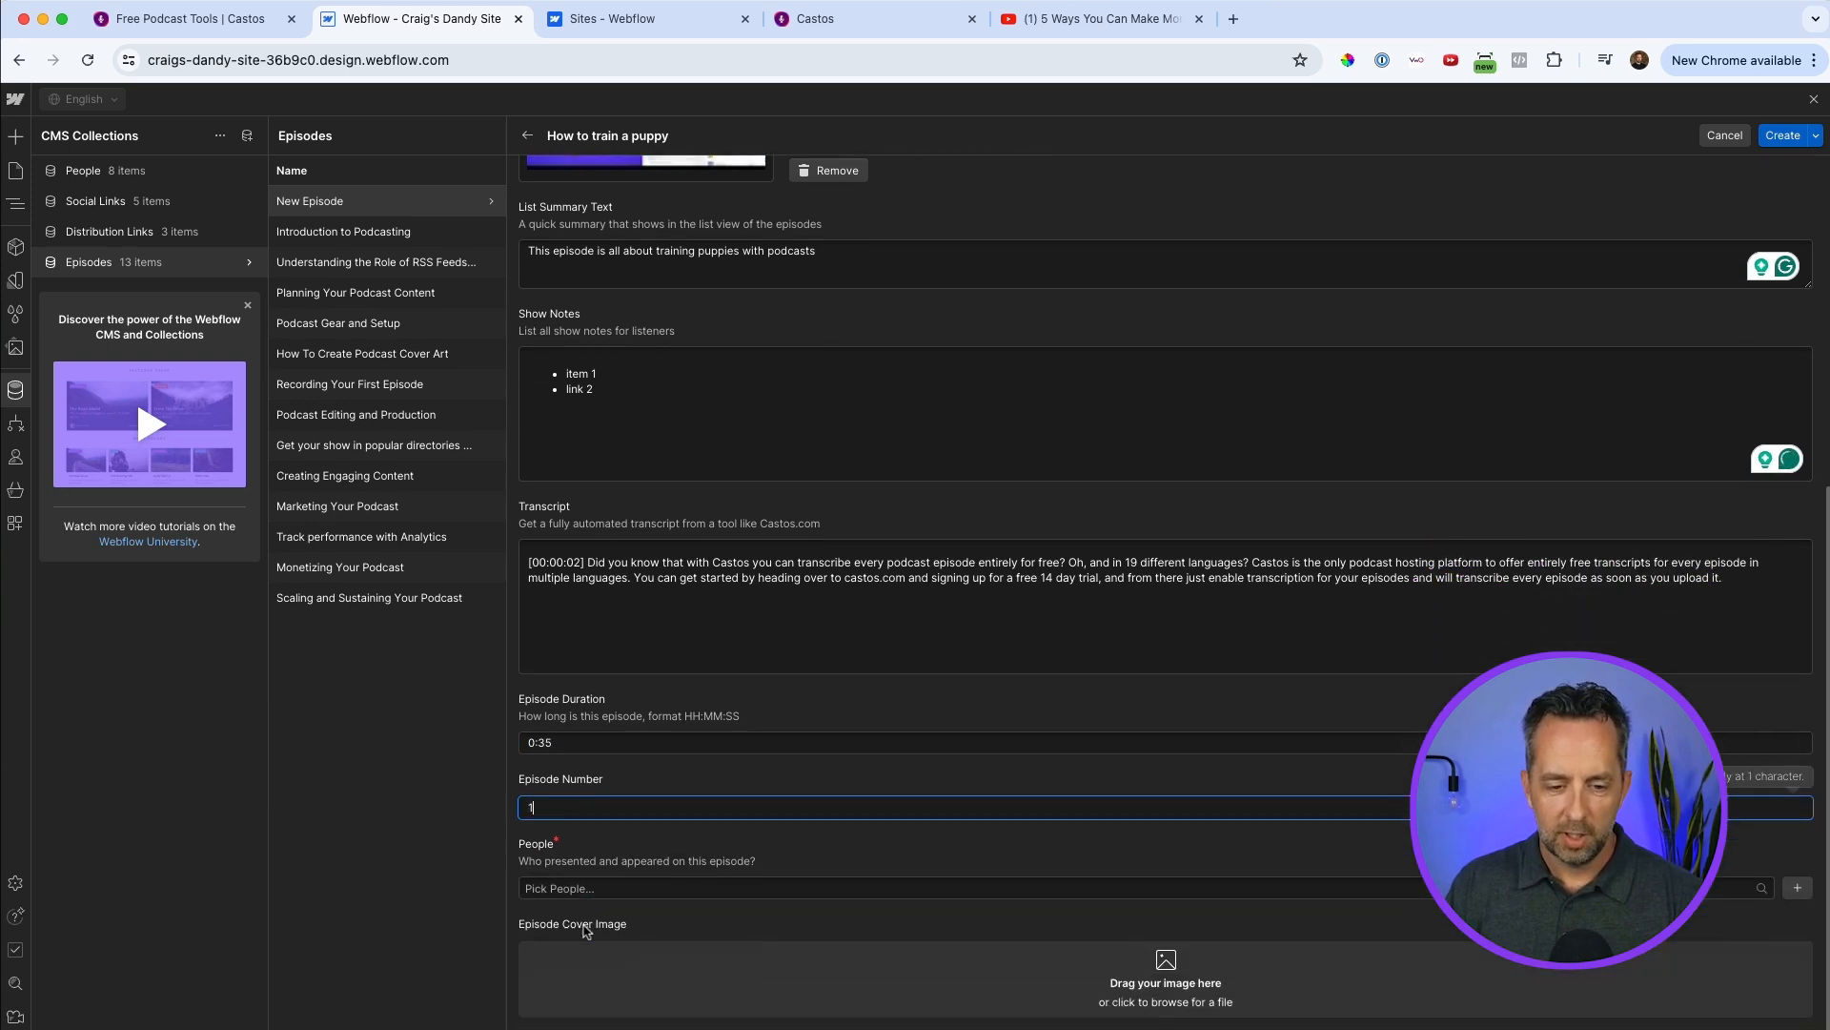
{"action": "left_click", "coordinate": [628, 882]}
{"action": "scroll", "coordinate": [619, 953], "scroll_direction": "down", "scroll_amount": 1}
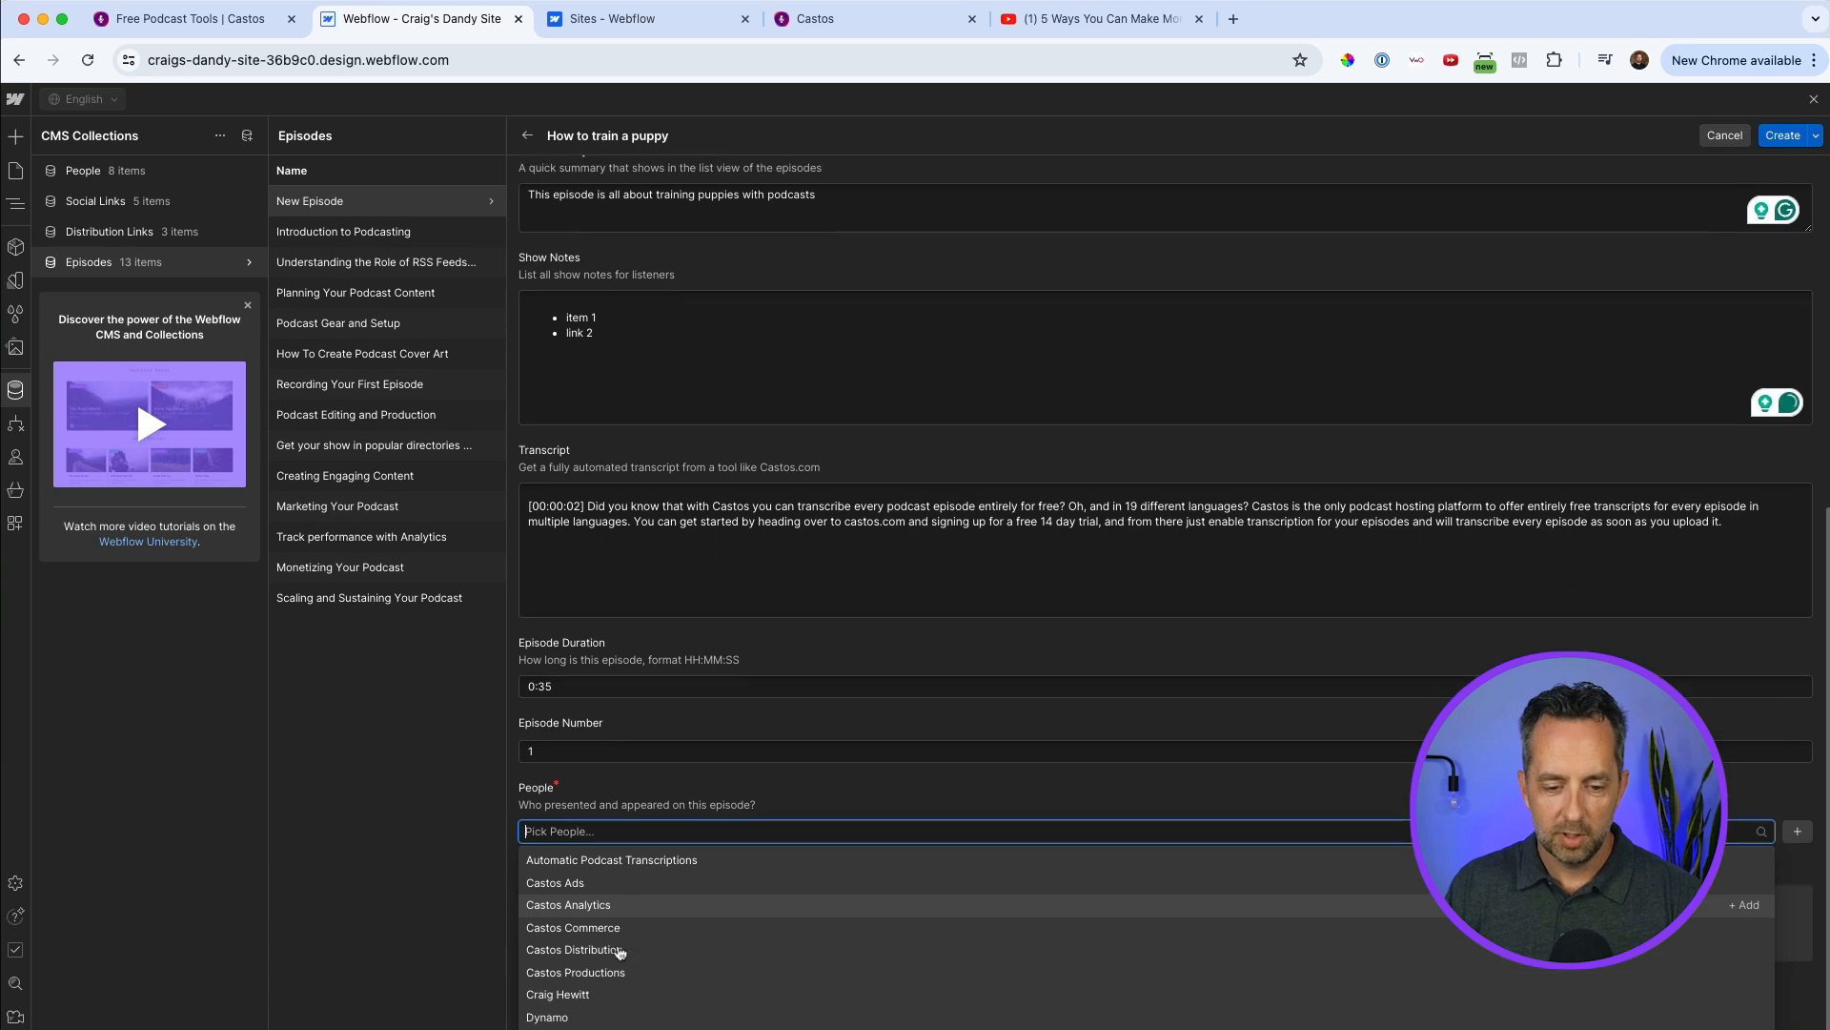
{"action": "left_click", "coordinate": [600, 1003]}
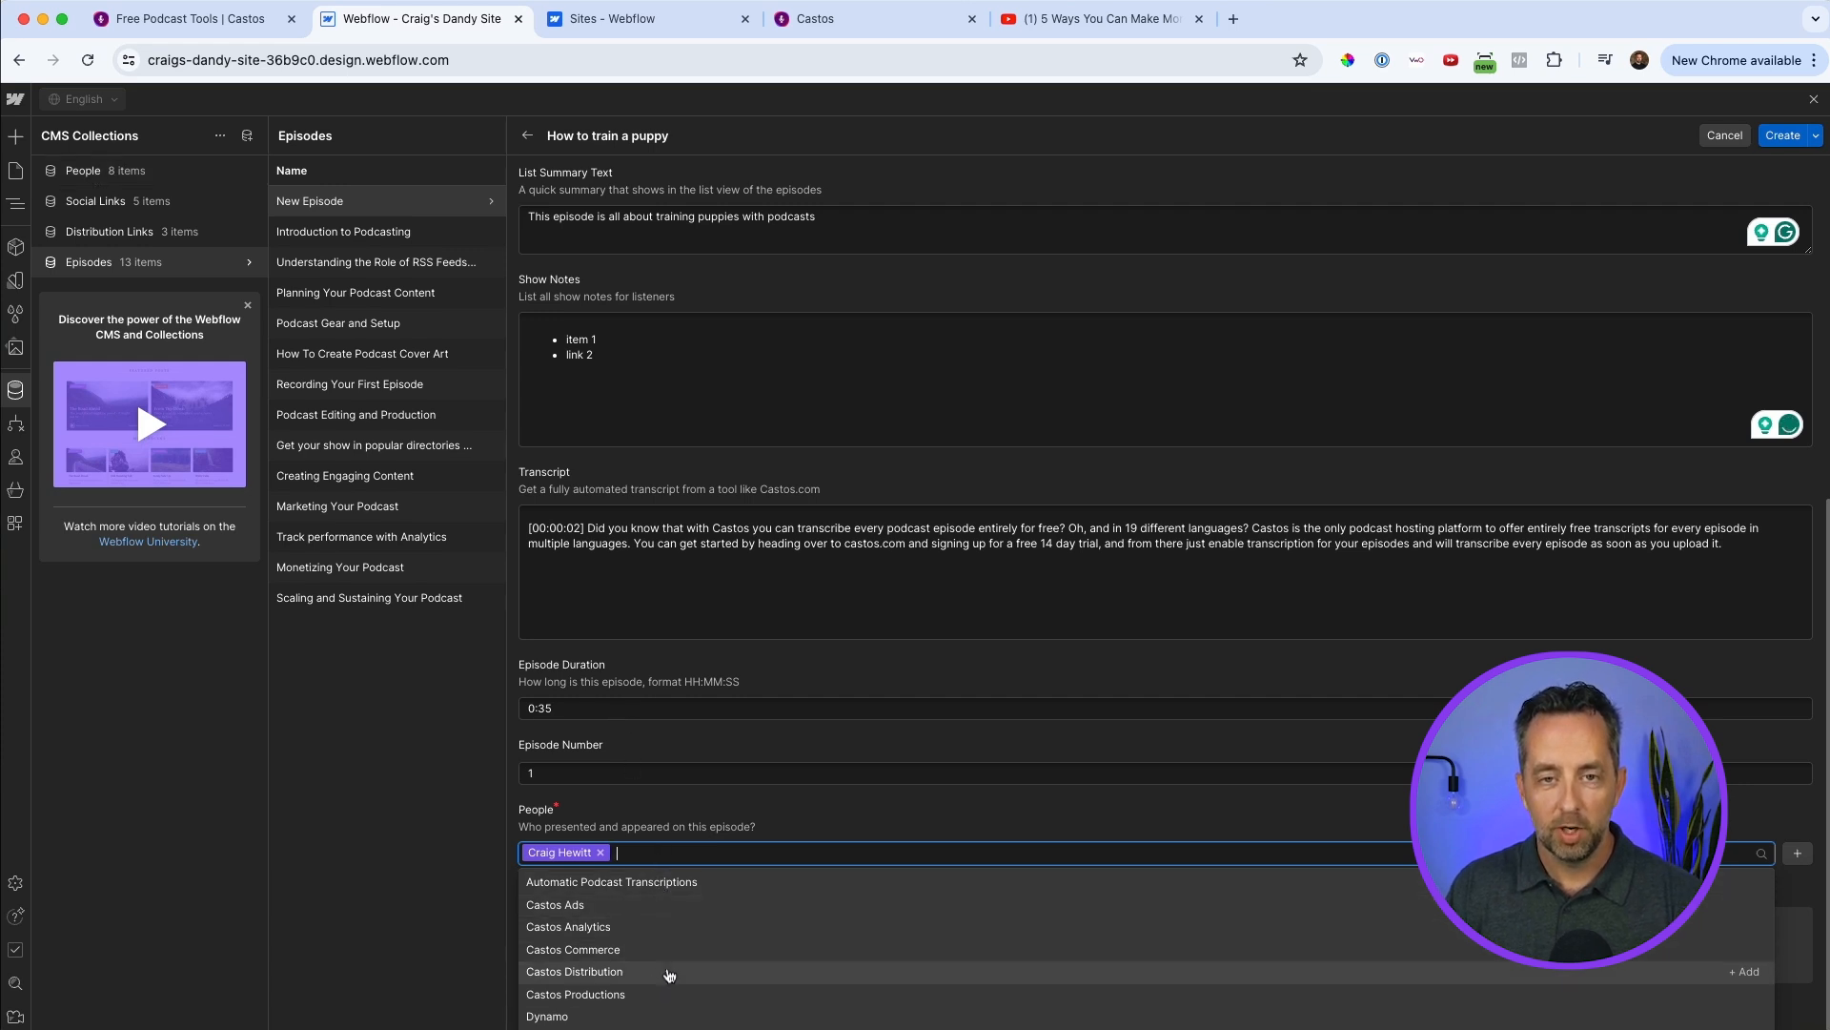
{"action": "left_click", "coordinate": [884, 812]}
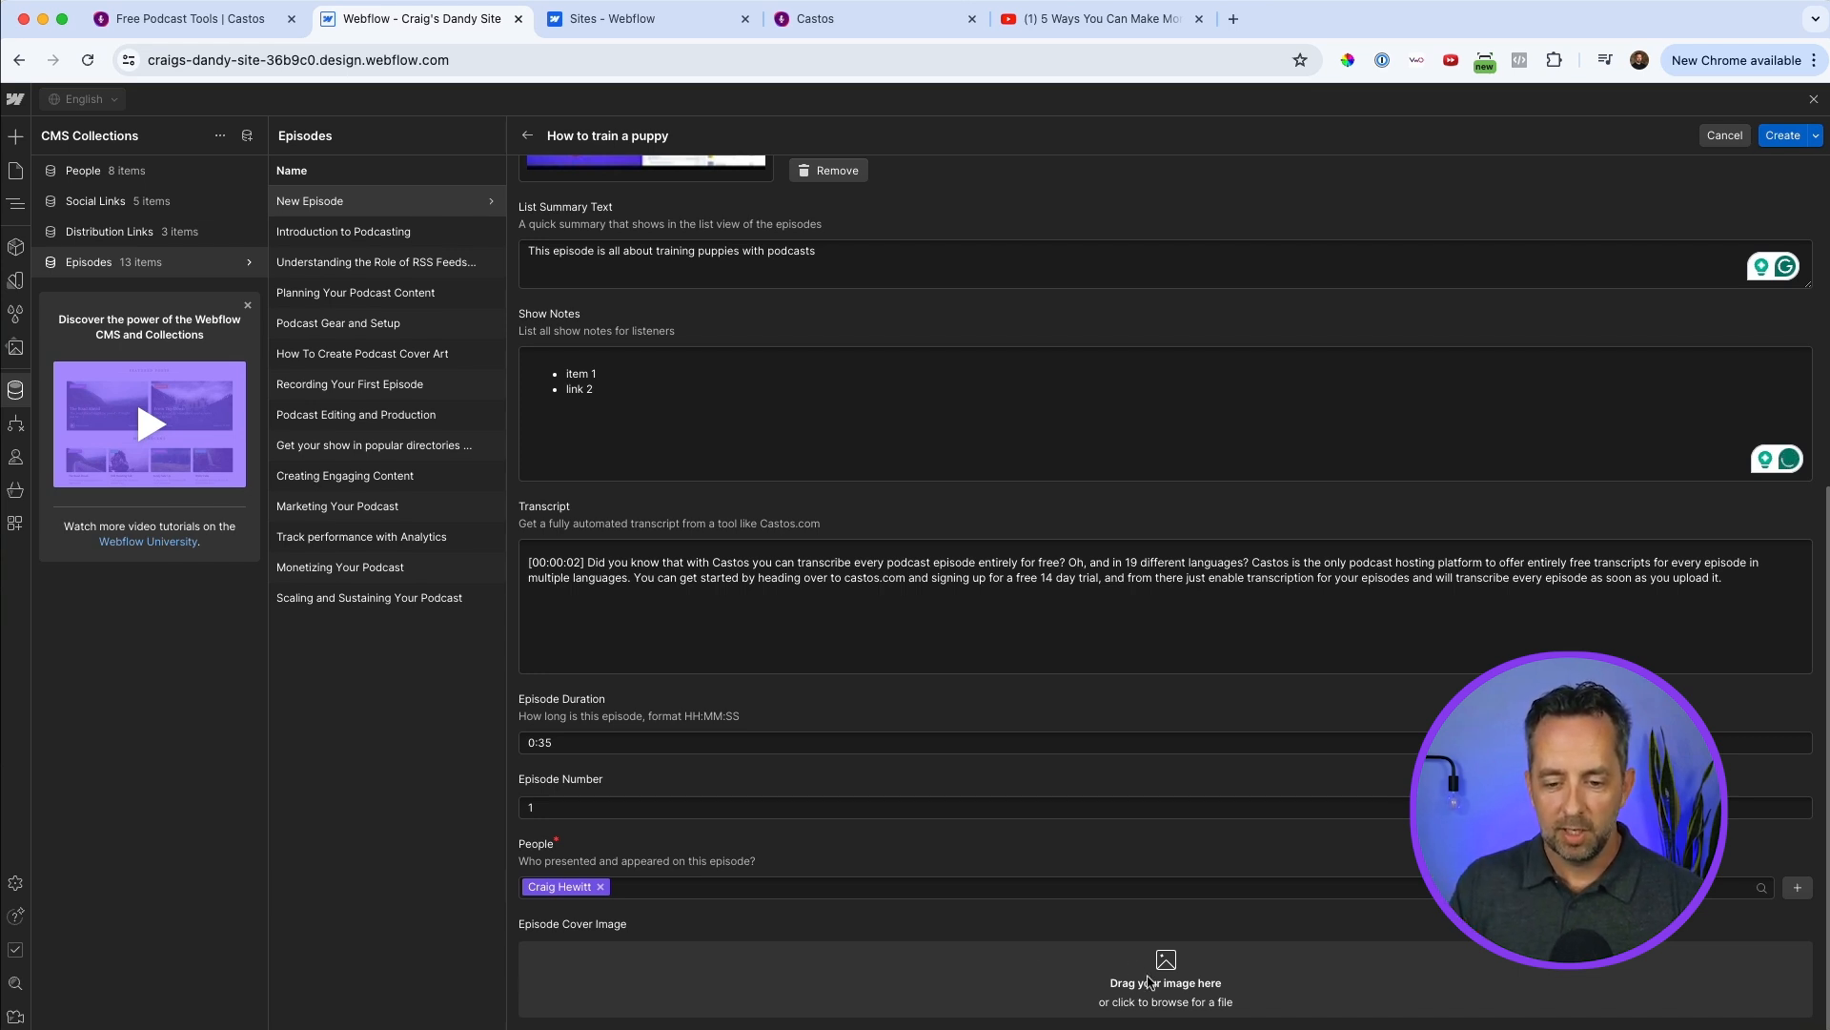
{"action": "left_click", "coordinate": [1777, 138]}
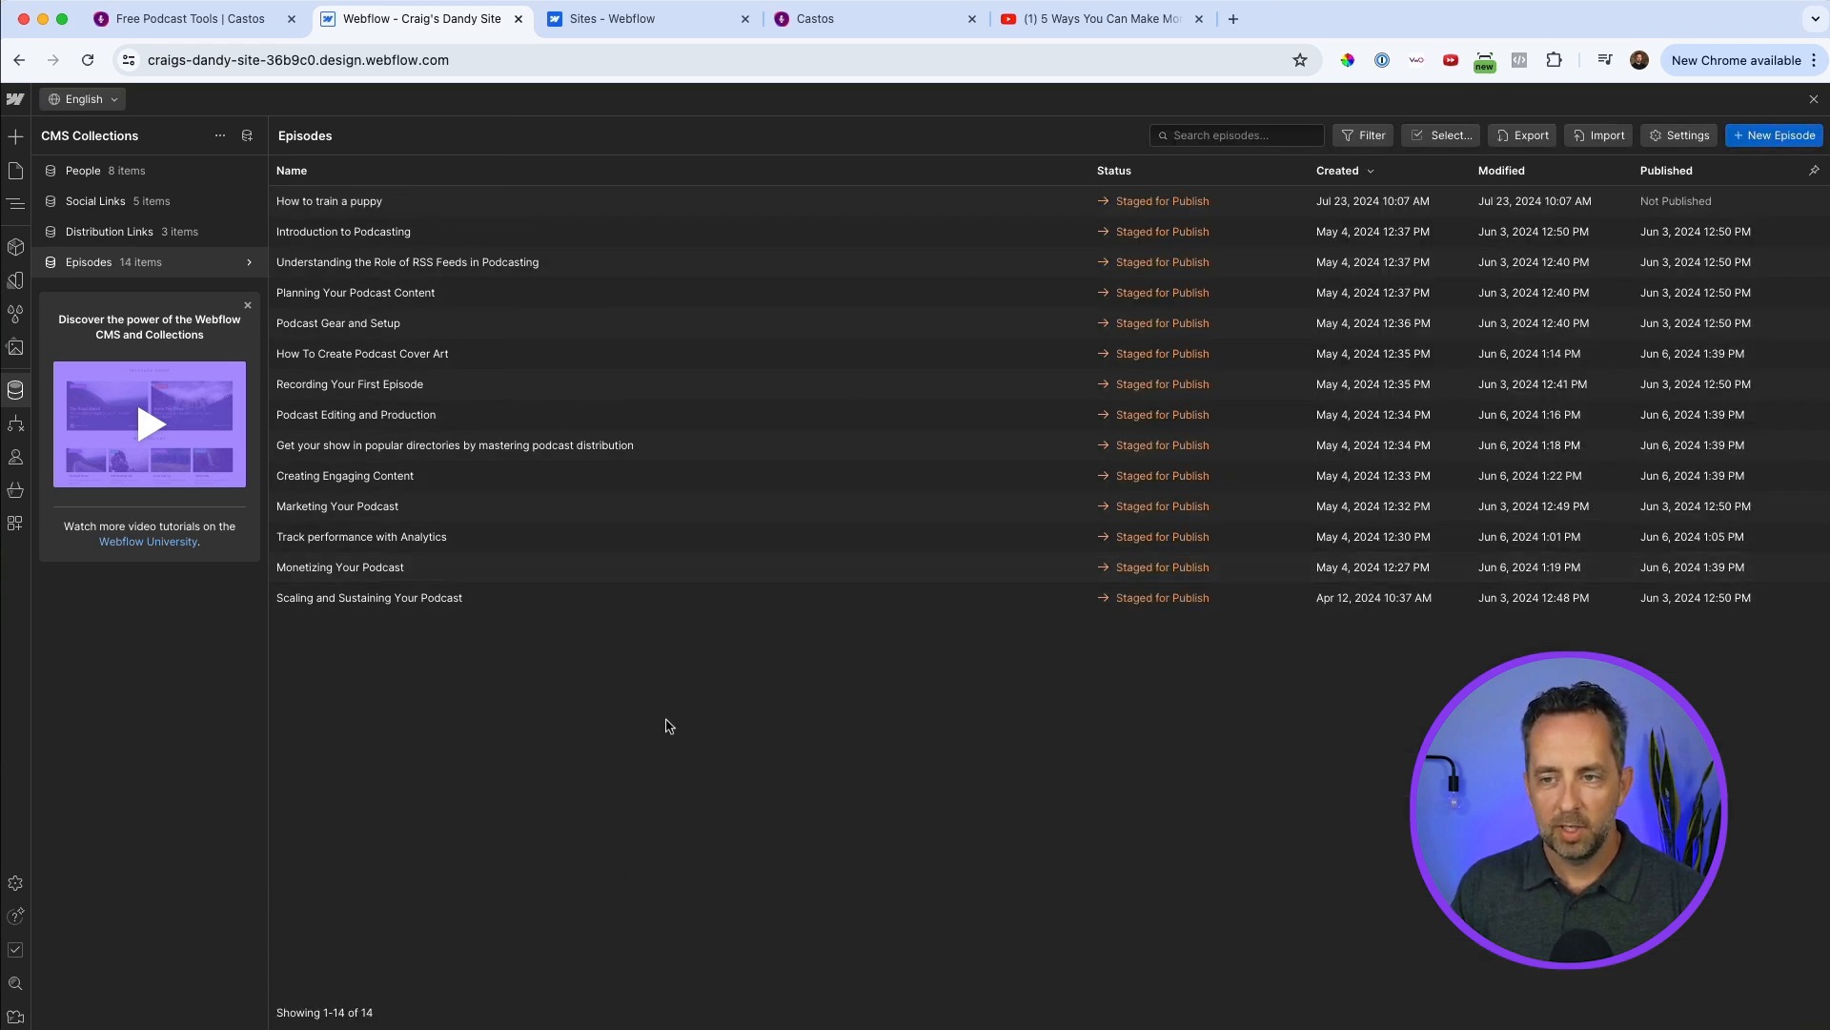
Open the "How to train a puppy" episode's page on the design canvas and review its audio, video, show notes and transcript sections.
{"action": "left_click", "coordinate": [414, 204]}
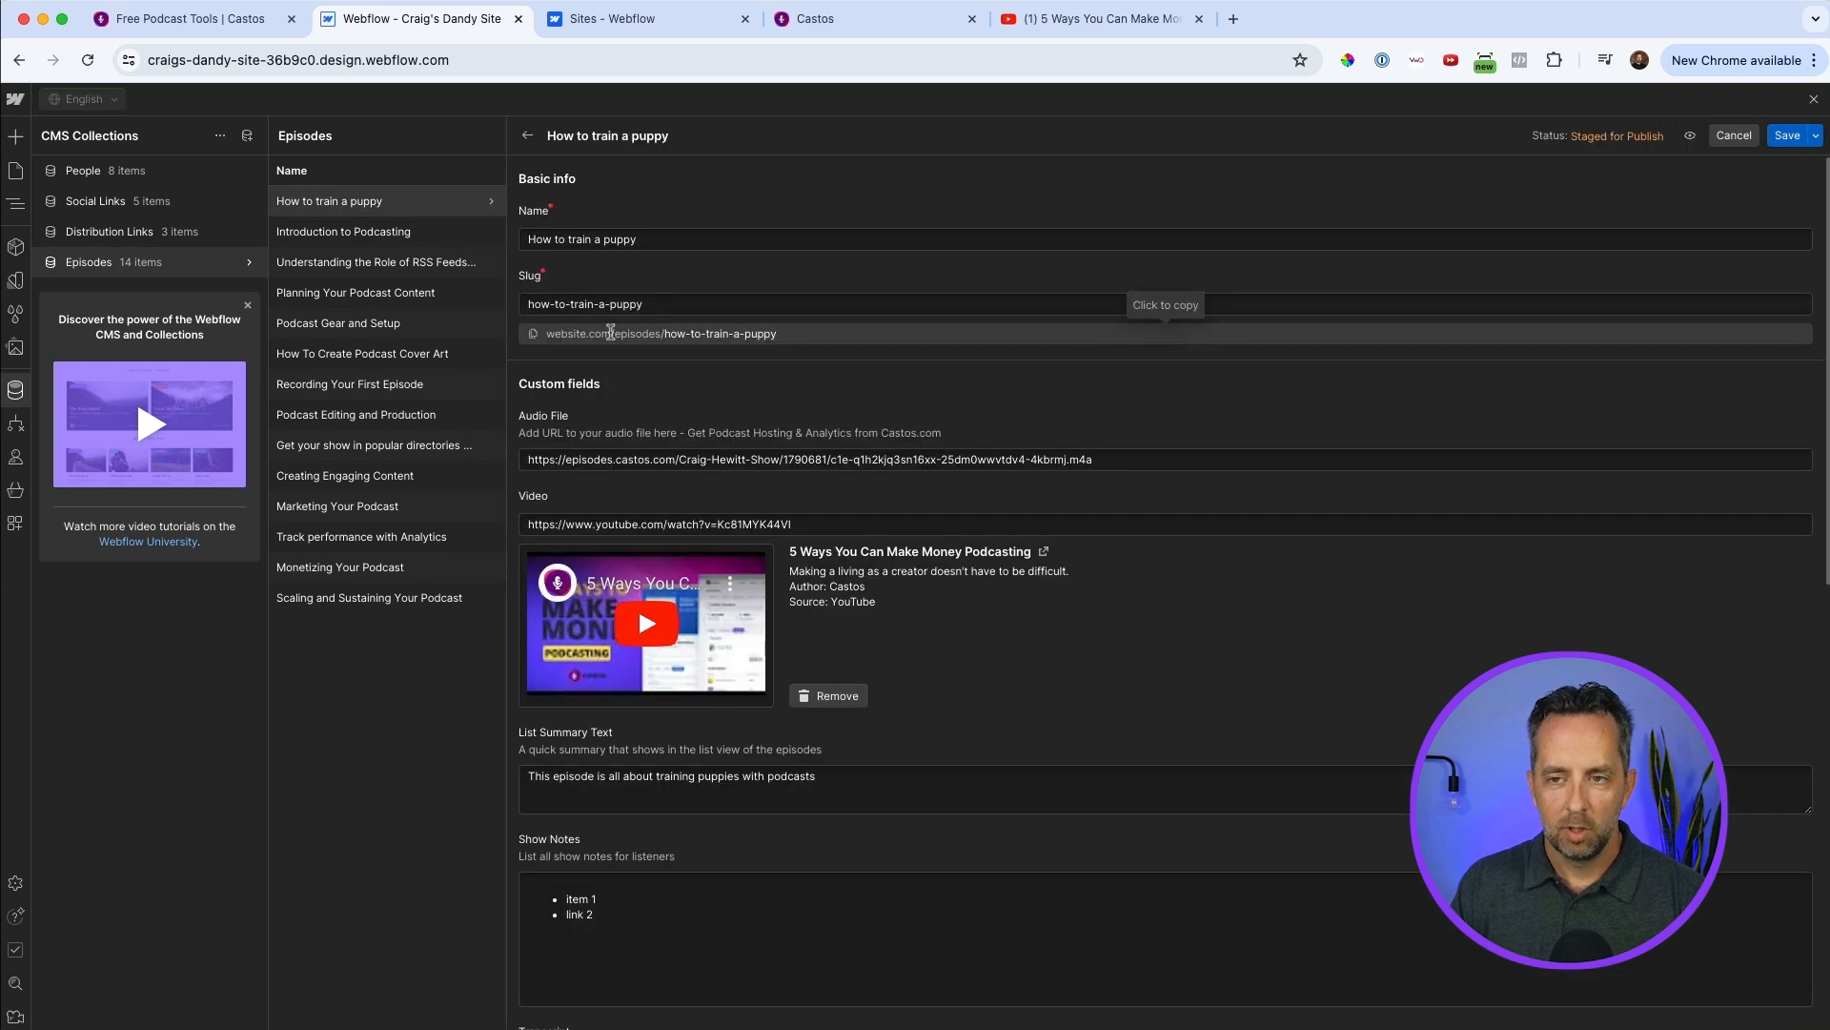
{"action": "left_click", "coordinate": [1690, 138]}
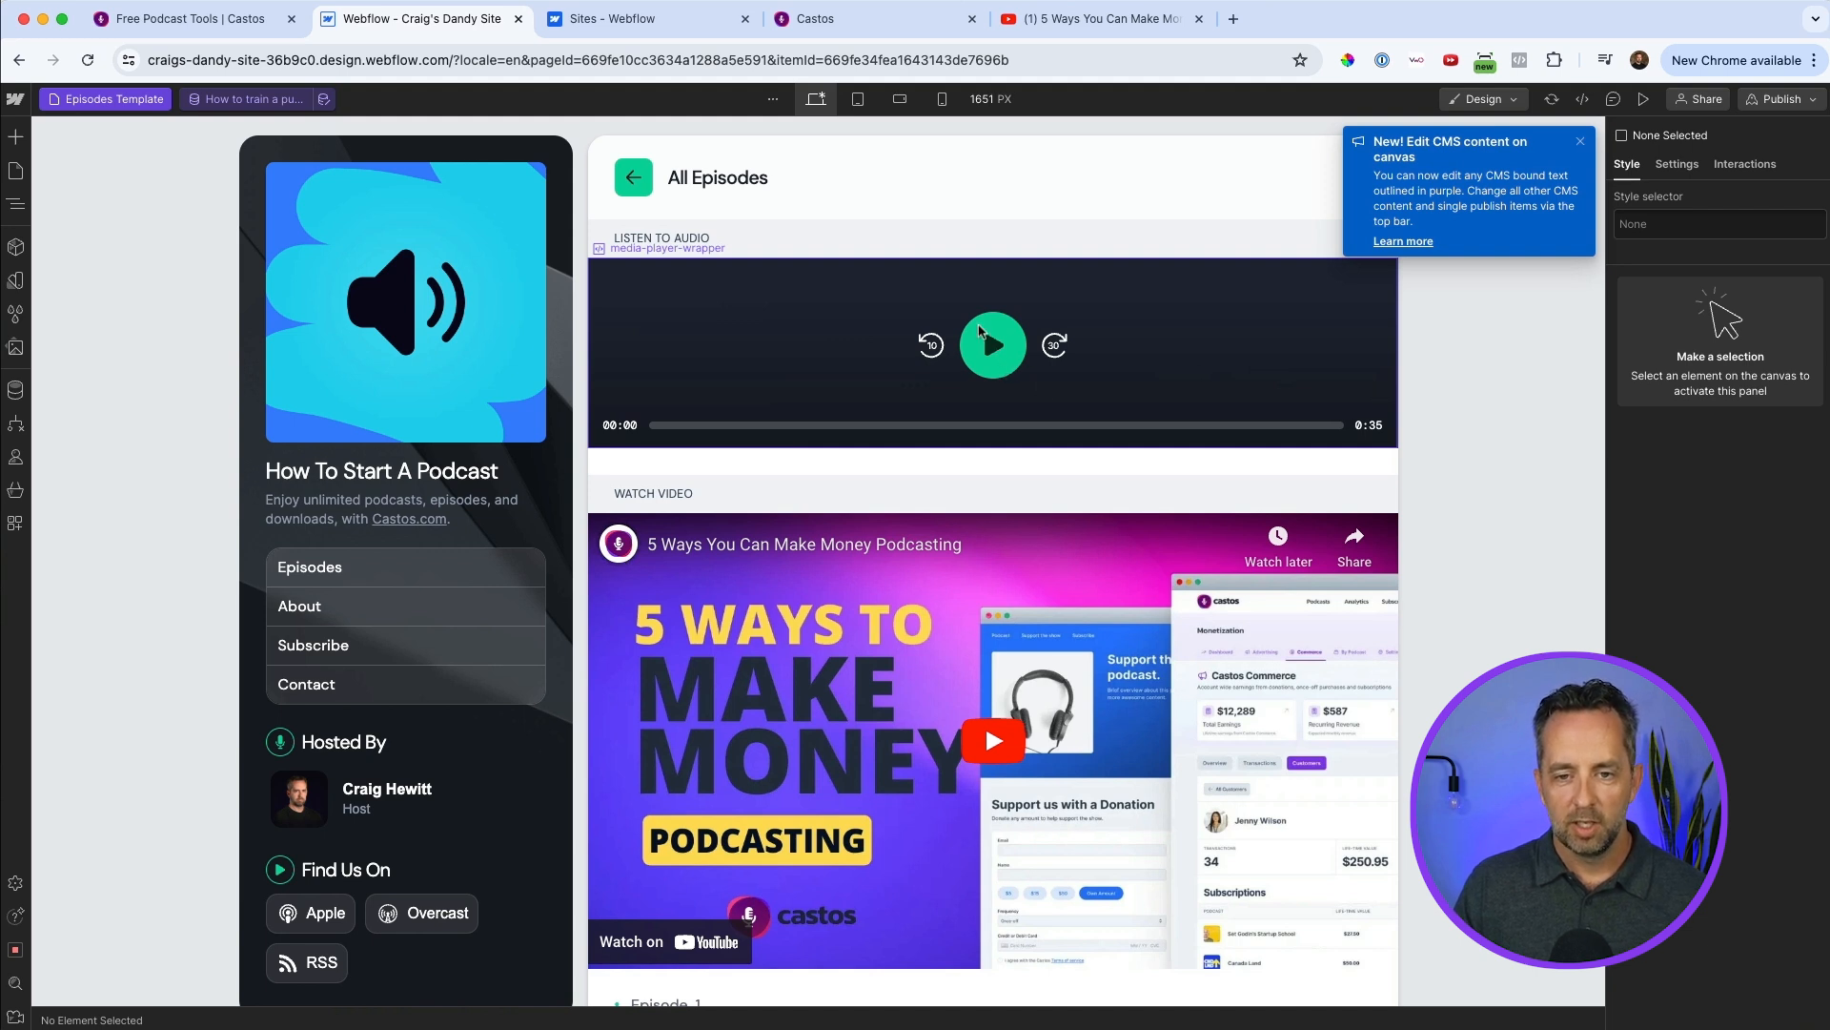
{"action": "scroll", "coordinate": [1017, 677], "scroll_direction": "down", "scroll_amount": 4}
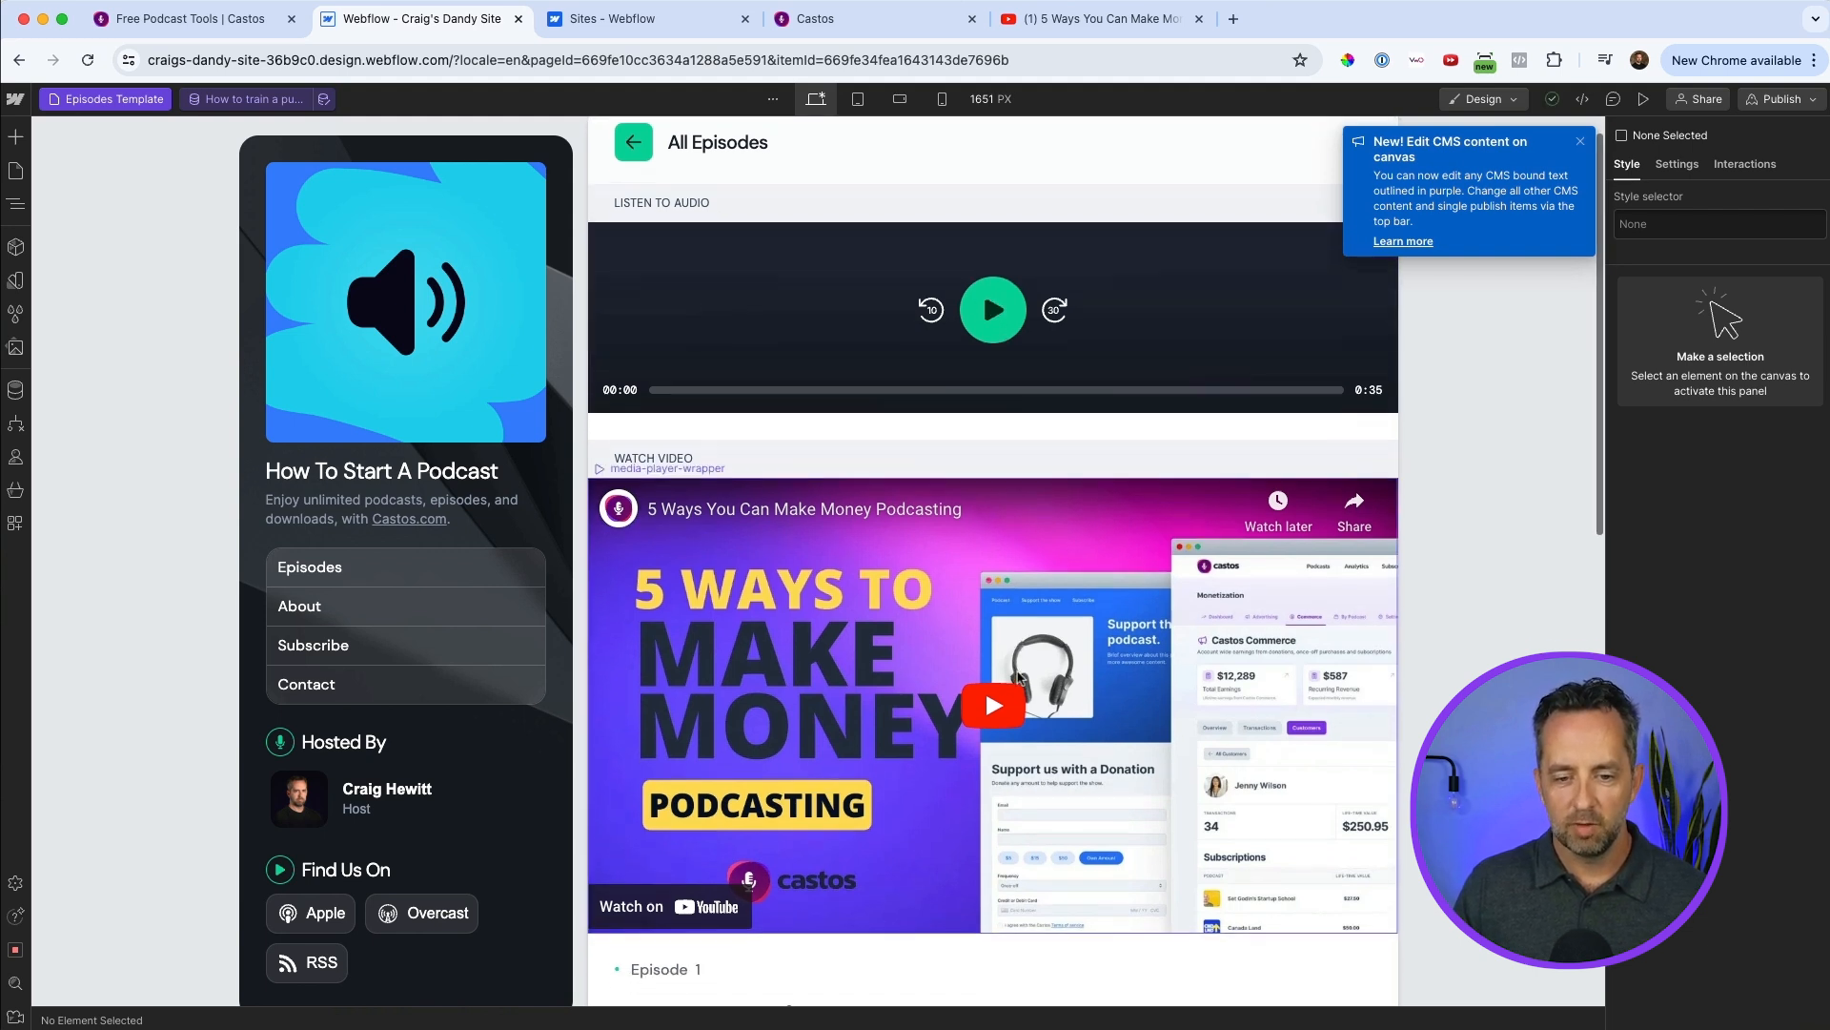
{"action": "scroll", "coordinate": [1017, 676], "scroll_direction": "down", "scroll_amount": 1}
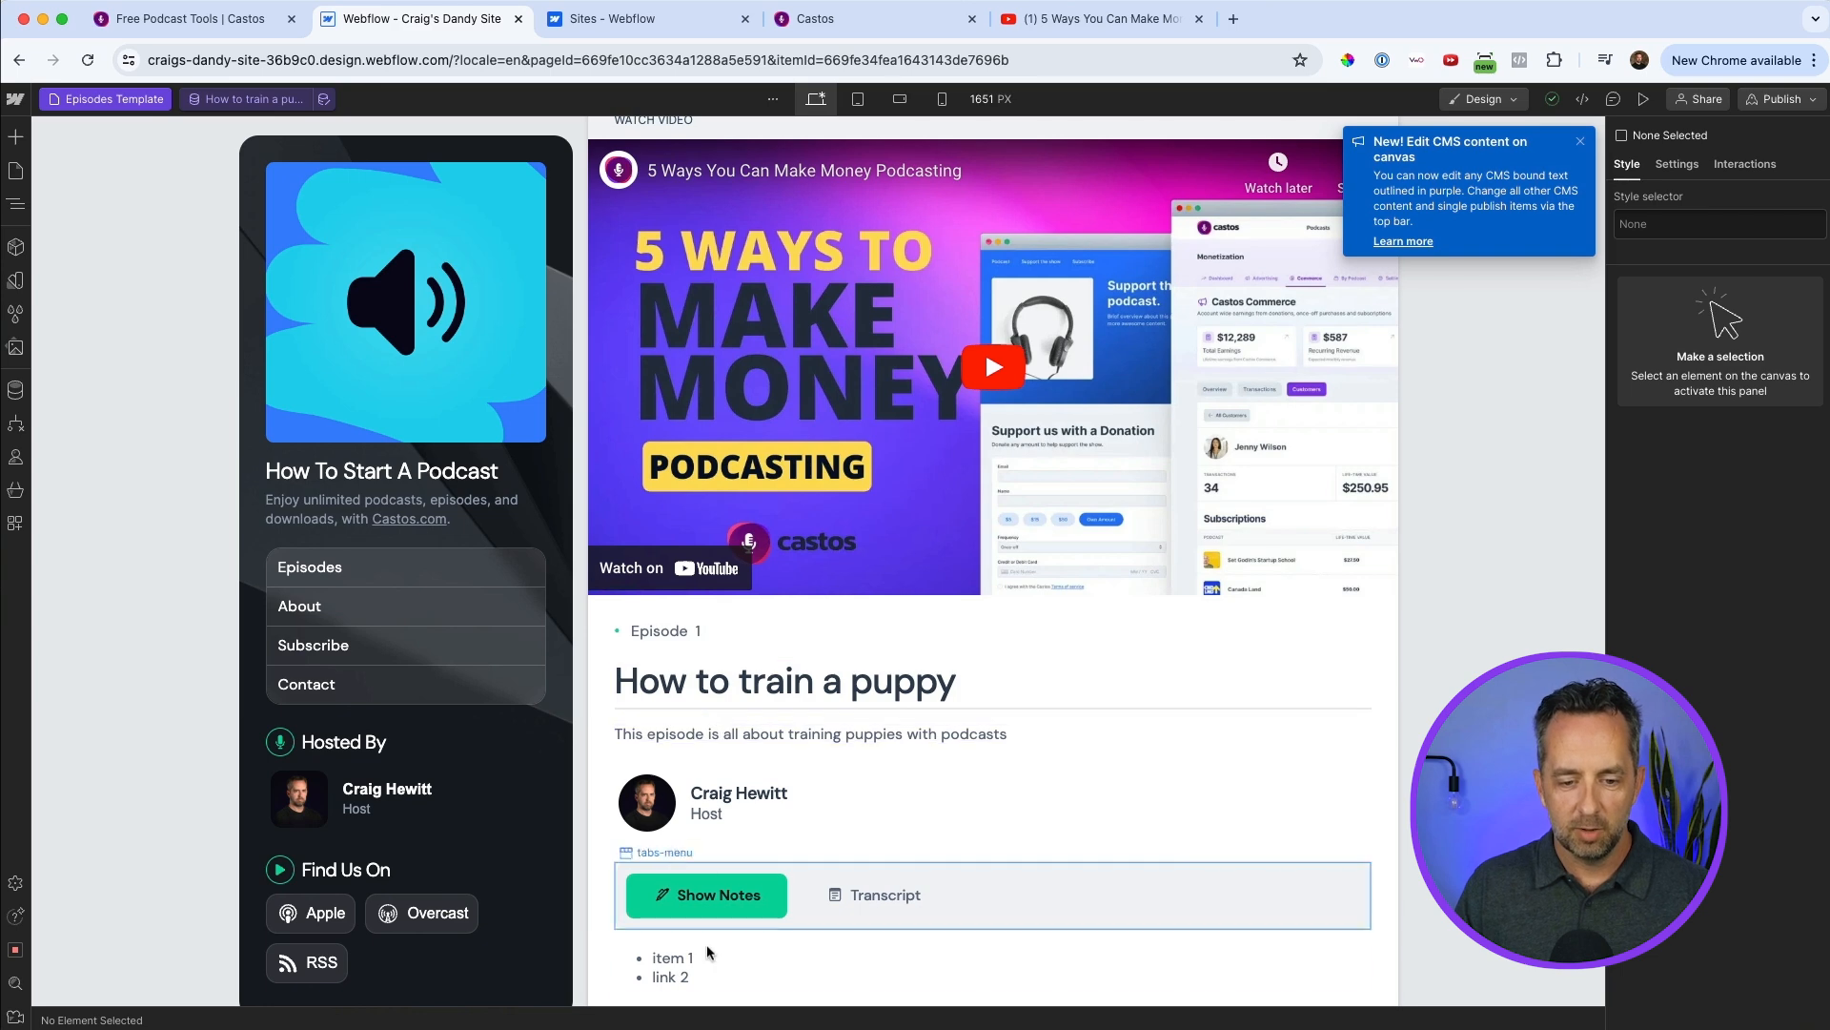
{"action": "left_click", "coordinate": [872, 894]}
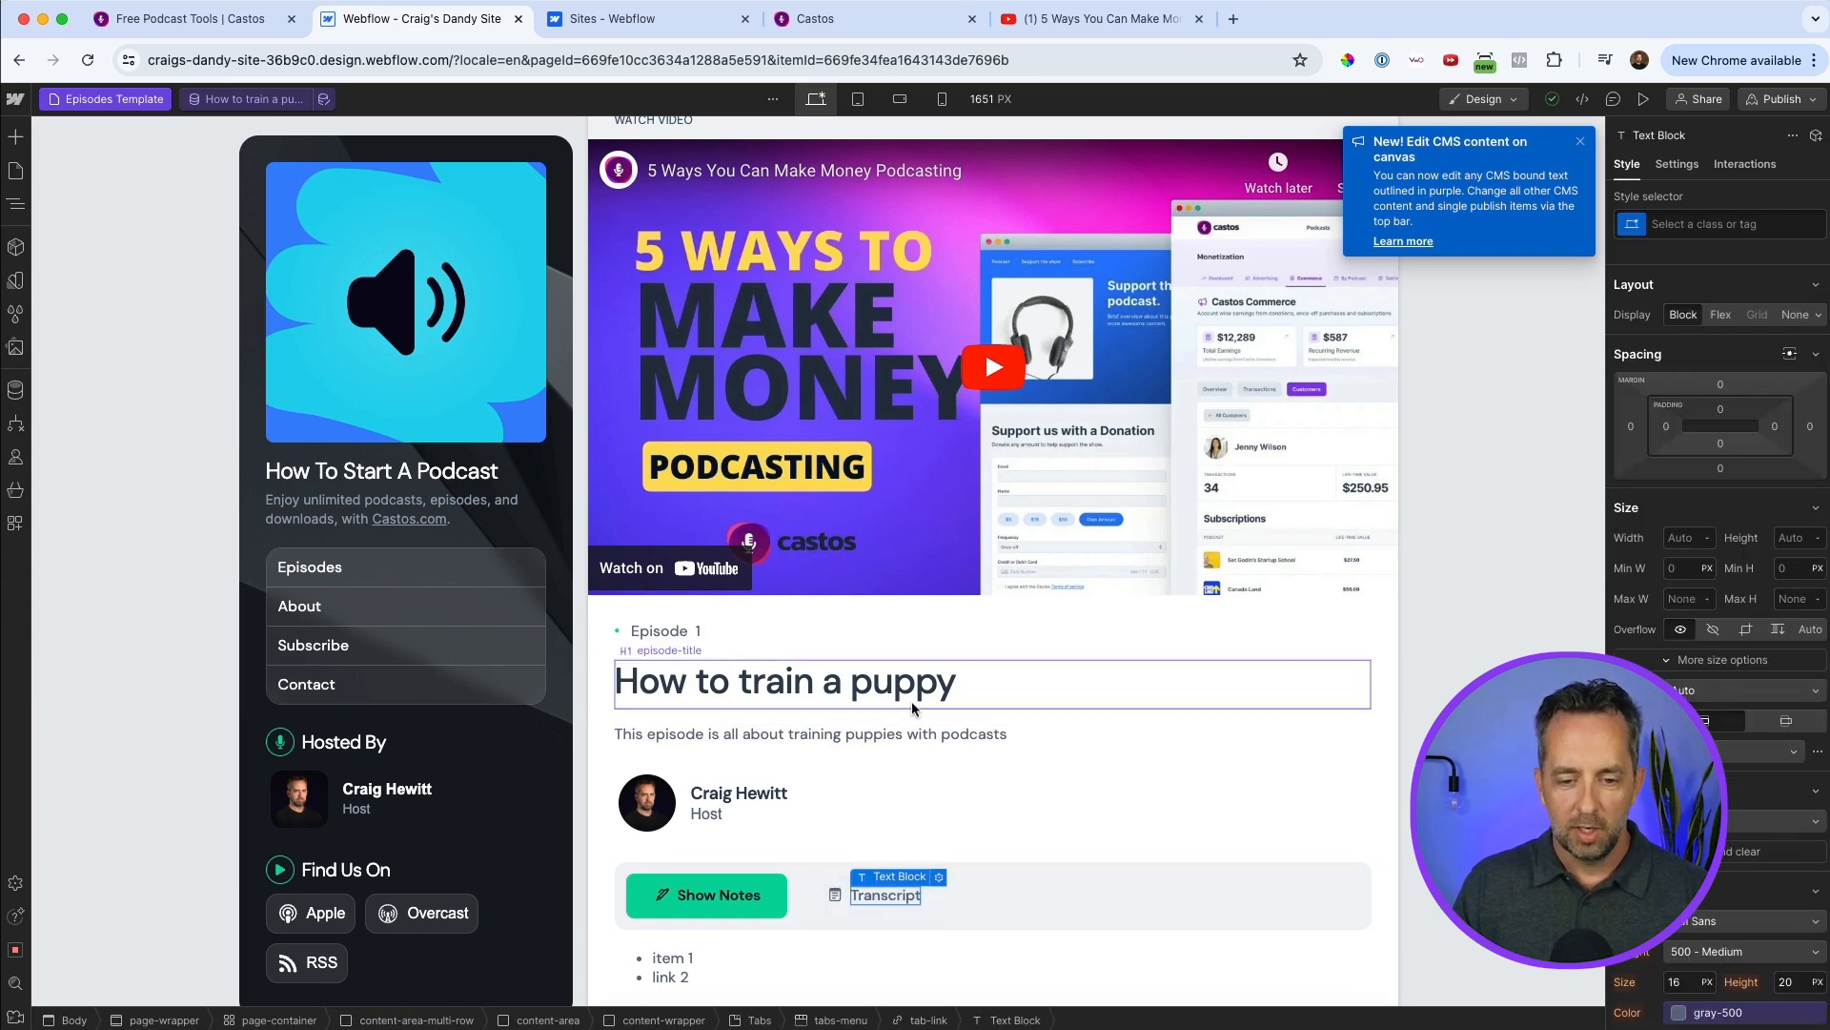
{"action": "scroll", "coordinate": [913, 709], "scroll_direction": "down", "scroll_amount": 3}
{"action": "left_click", "coordinate": [939, 620]}
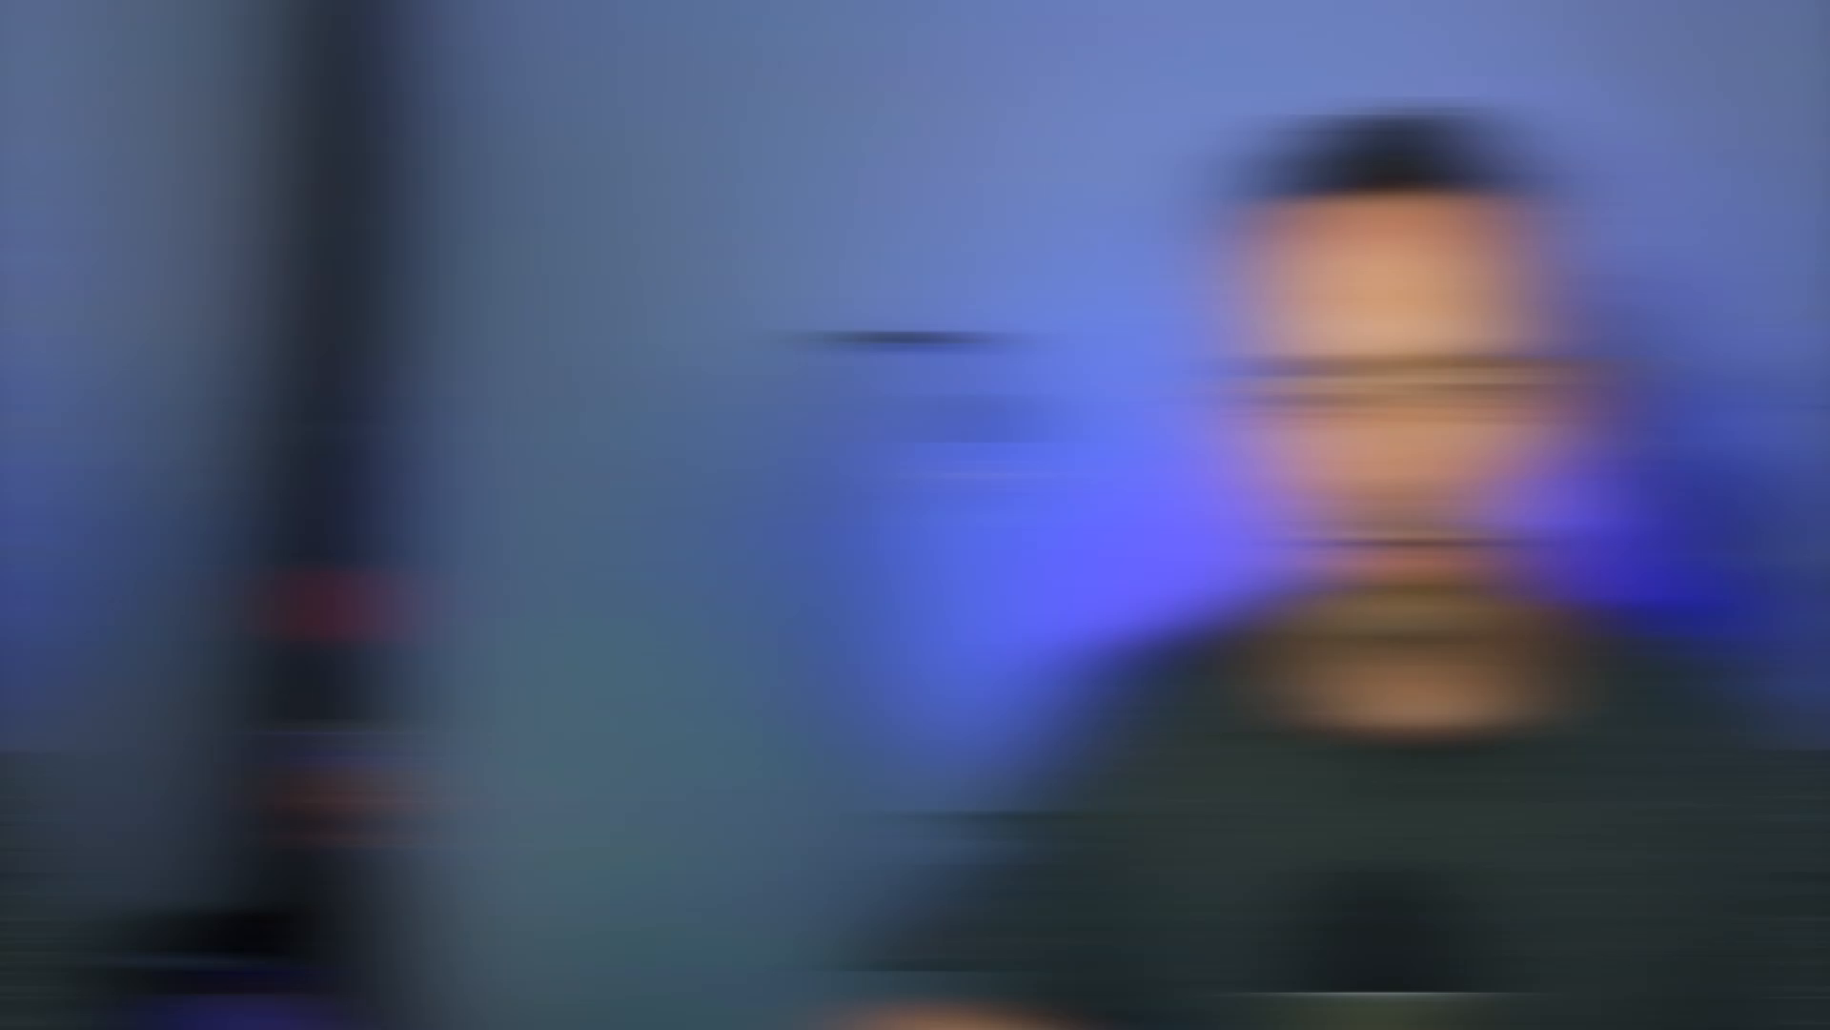